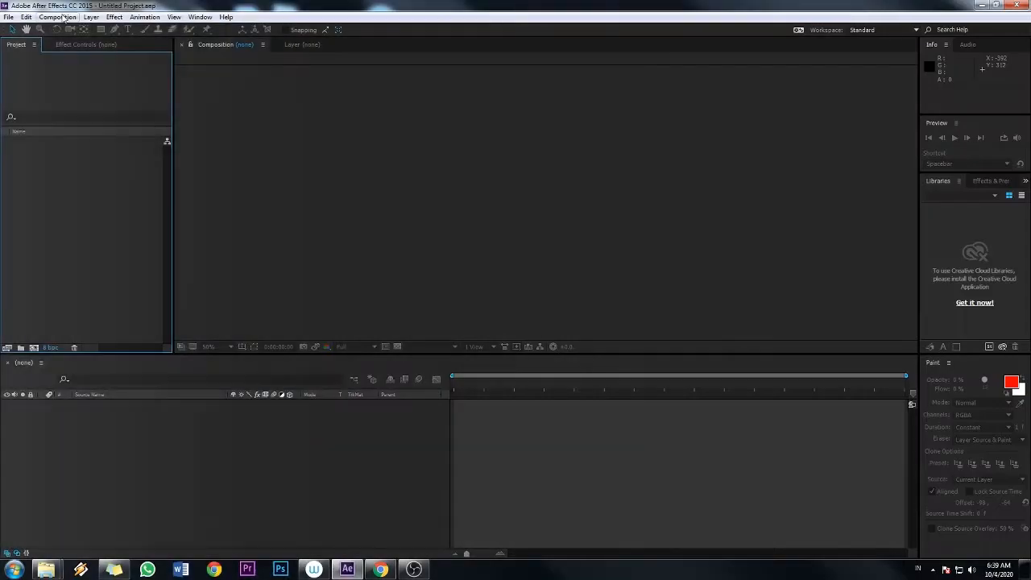
Create a new composition with the HDV/HDTV 720 25 preset and a duration of 10 seconds
click(61, 17)
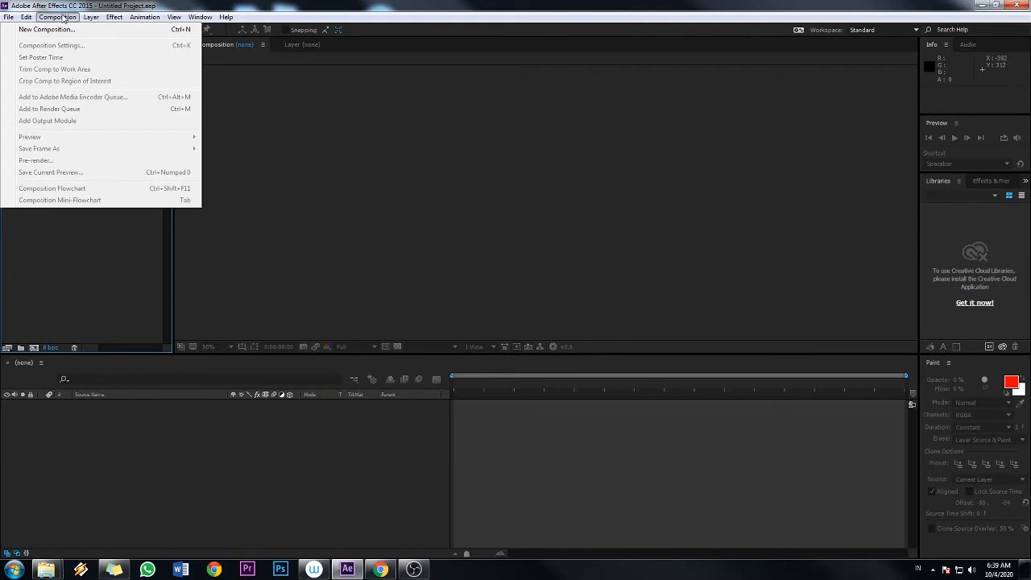
click(59, 31)
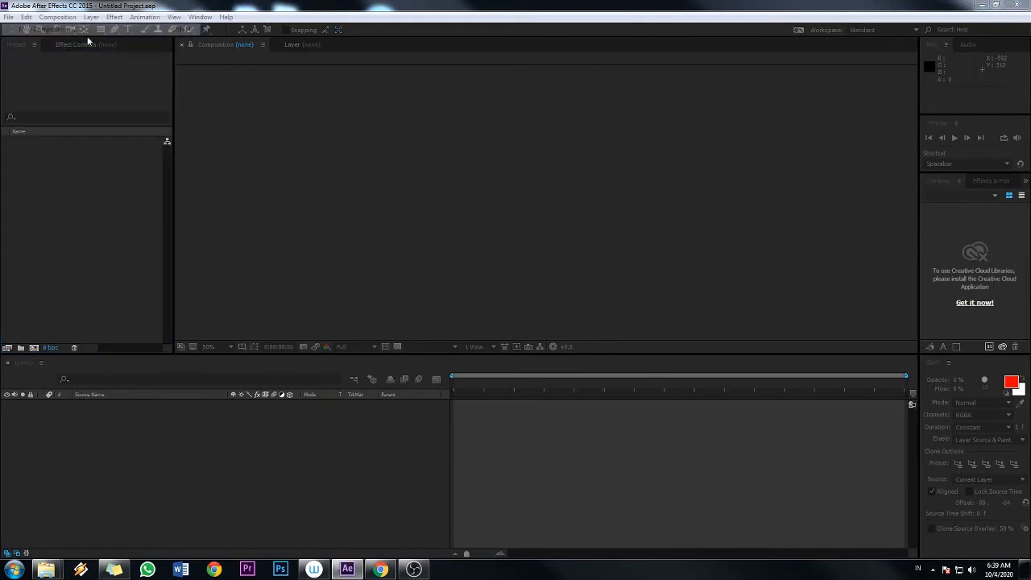
drag(467, 38, 533, 46)
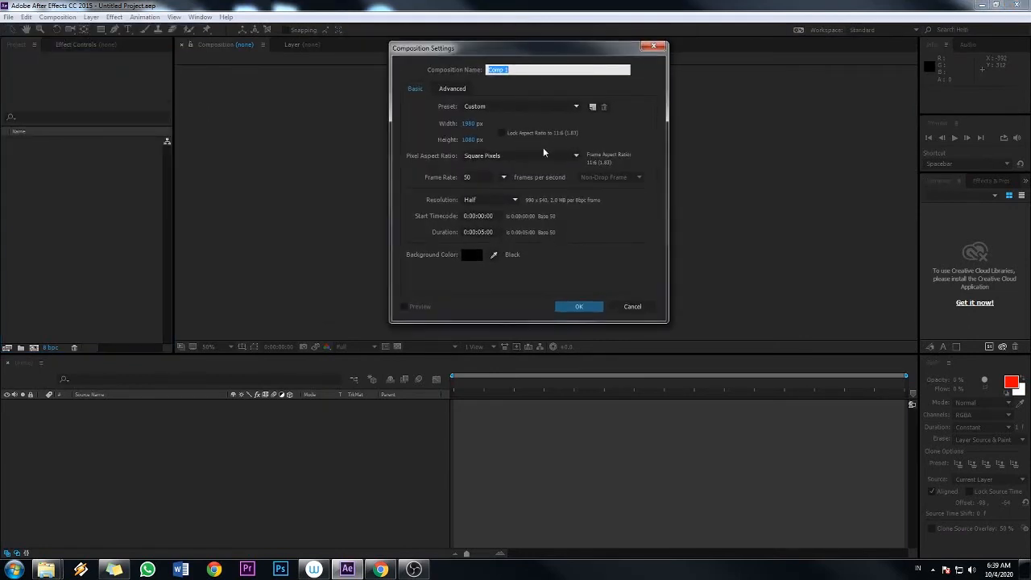
click(527, 106)
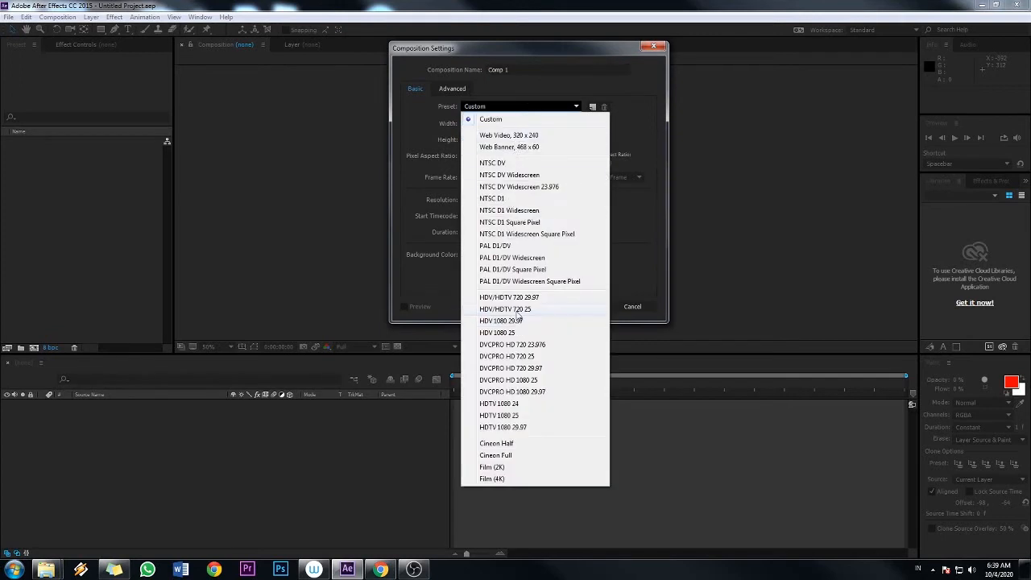
click(515, 310)
click(483, 232)
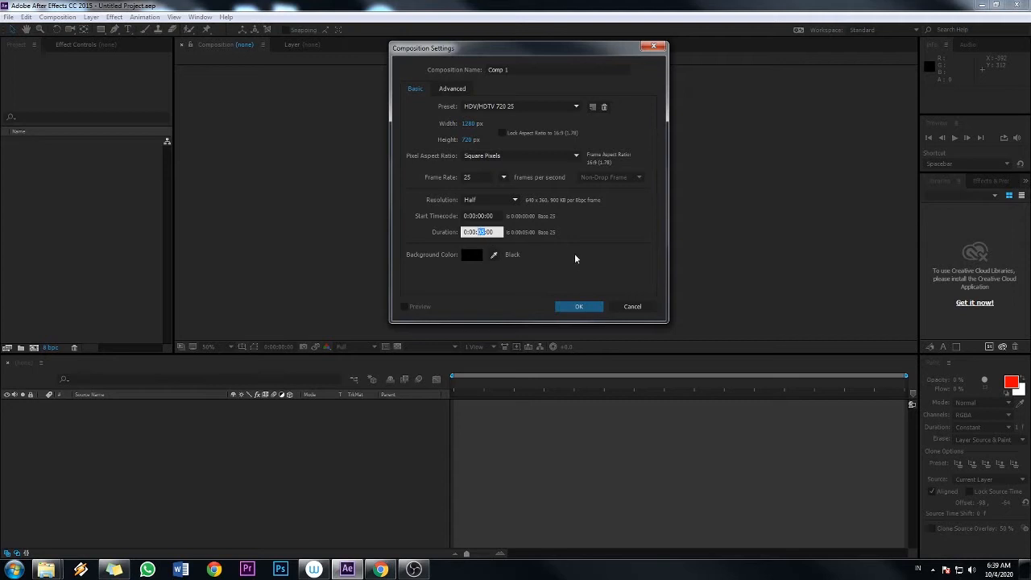
text(10)
click(594, 304)
Import uwet.png from the 02 MASKING folder and place it in Comp 1 at about position 690, 334
click(145, 182)
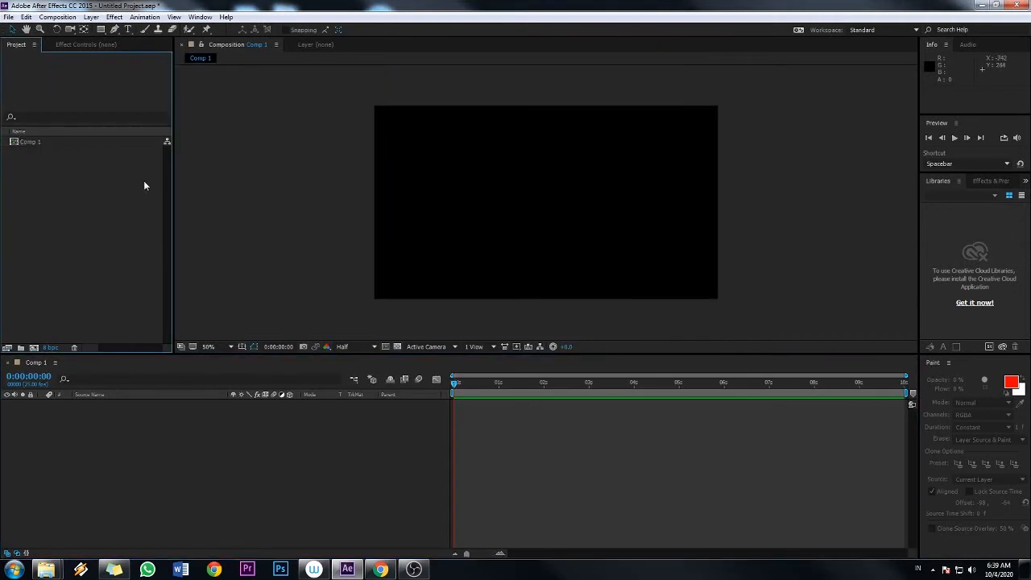
double_click(116, 182)
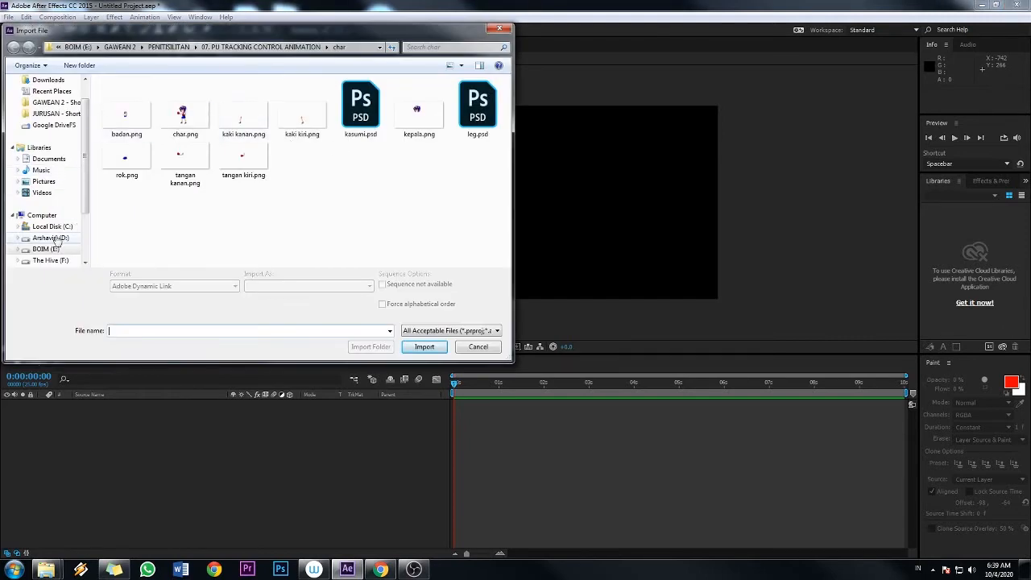
click(50, 238)
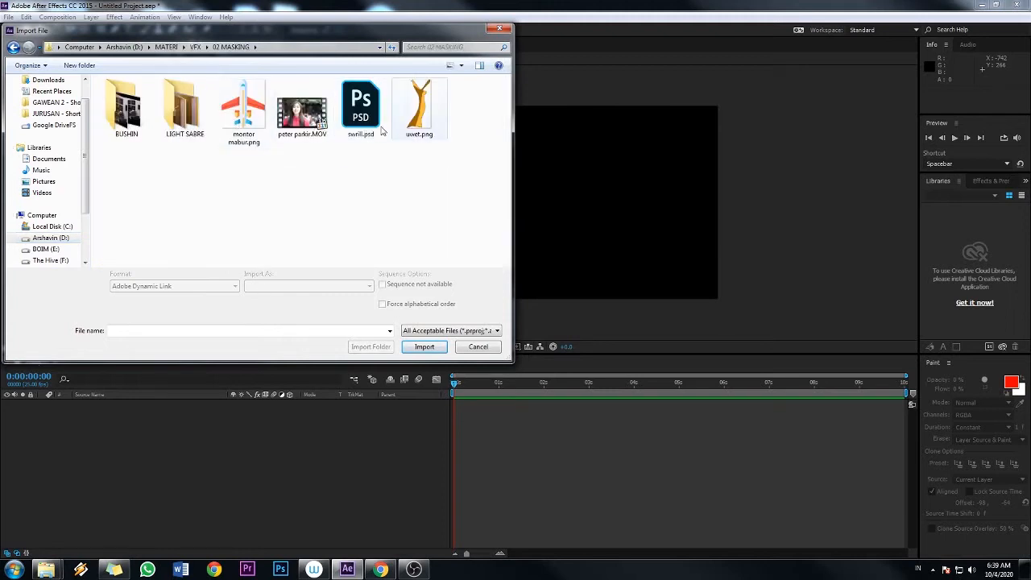
double_click(414, 108)
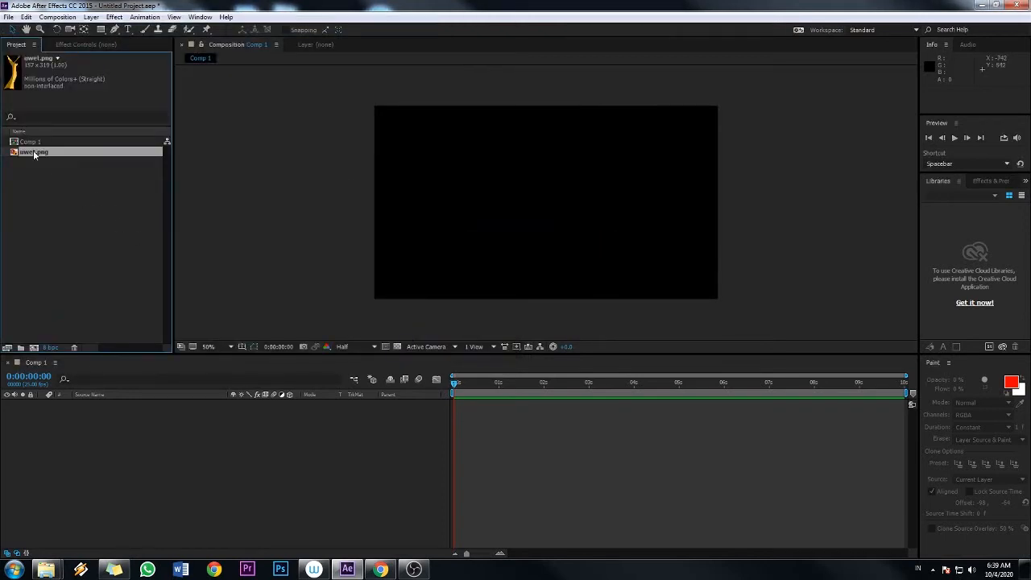
drag(33, 150, 177, 458)
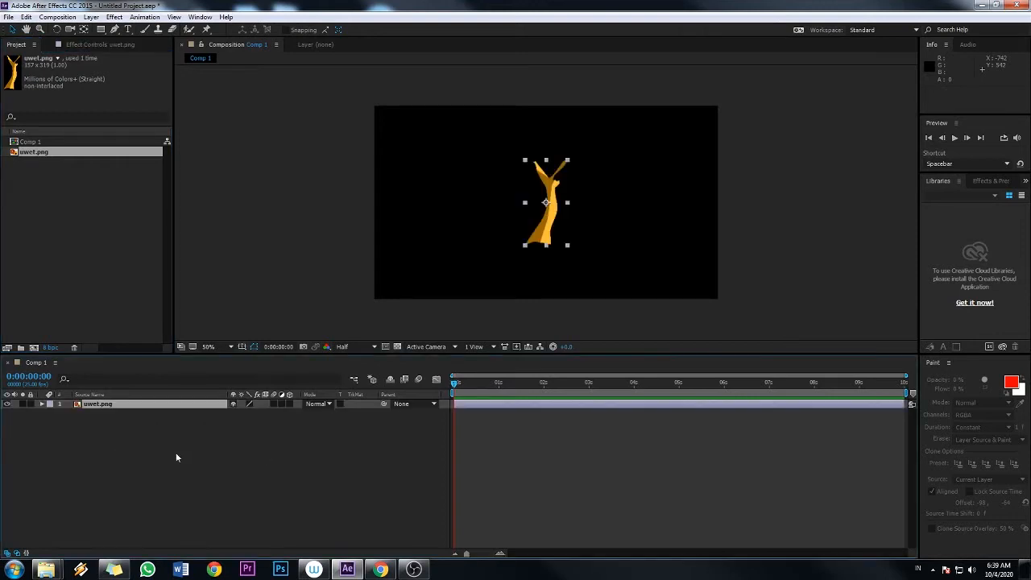
drag(554, 199, 580, 196)
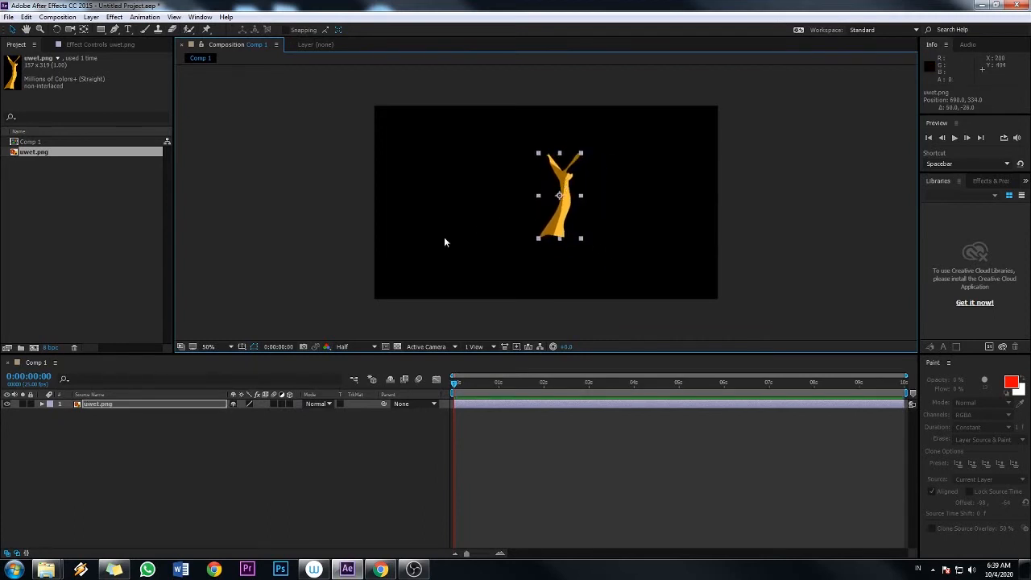
Draw a closed seven-point shape around the figure using the Pen tool with no layer selected, and delete the resulting shape layer
click(114, 31)
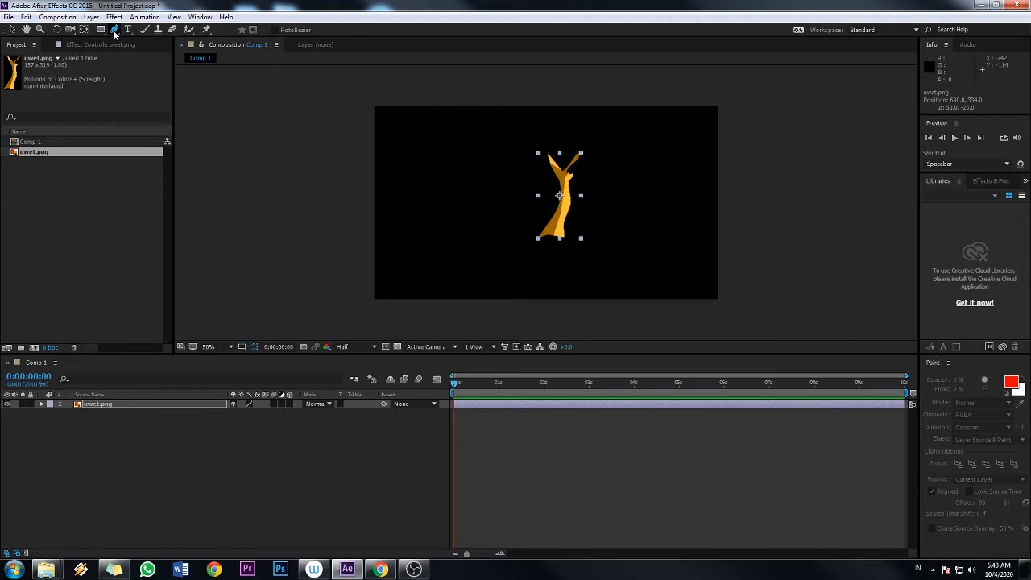
key(ctrl+shift+a)
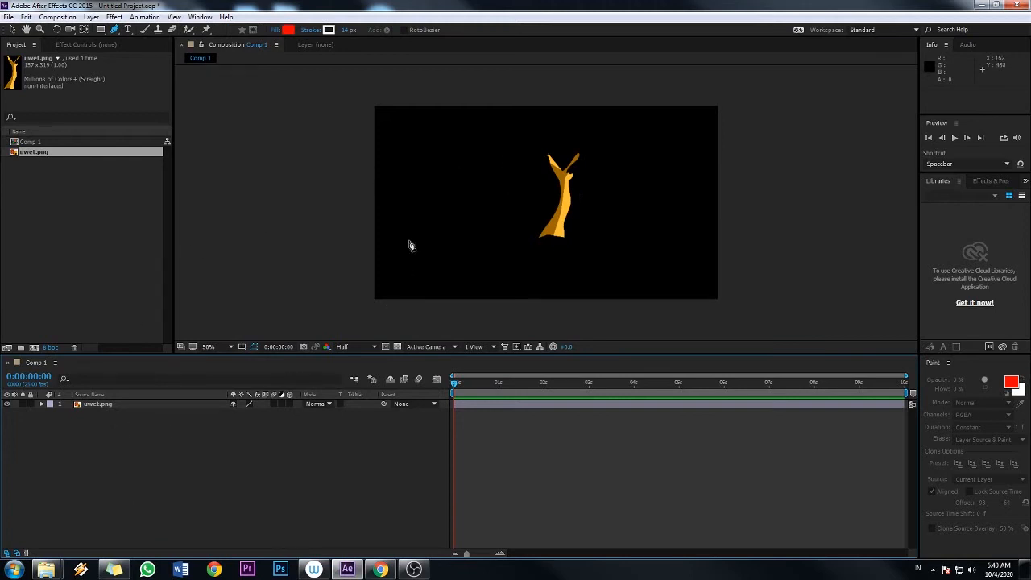
click(449, 156)
click(435, 205)
click(468, 252)
click(547, 267)
click(671, 262)
click(675, 179)
click(619, 149)
click(451, 157)
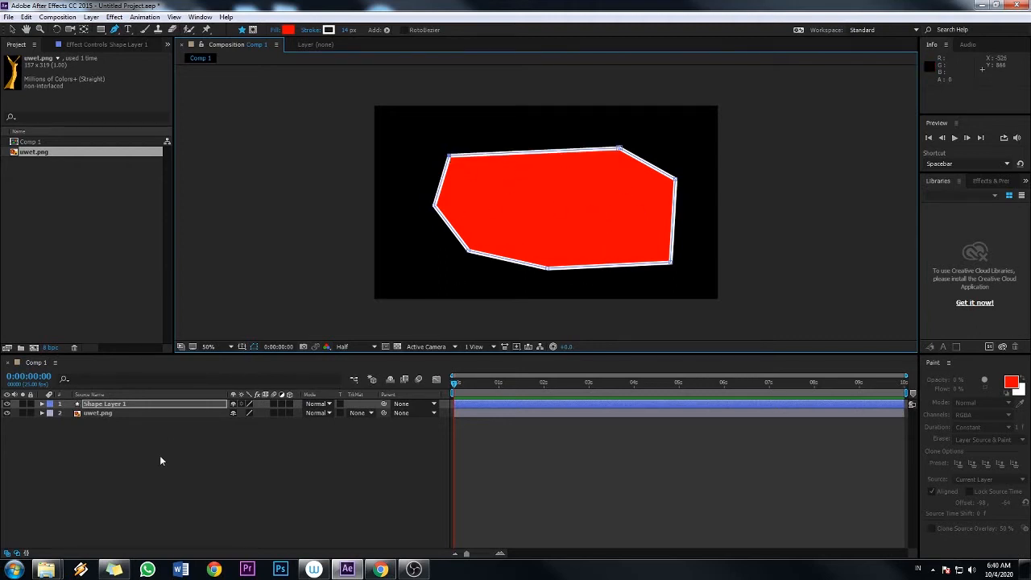
click(106, 407)
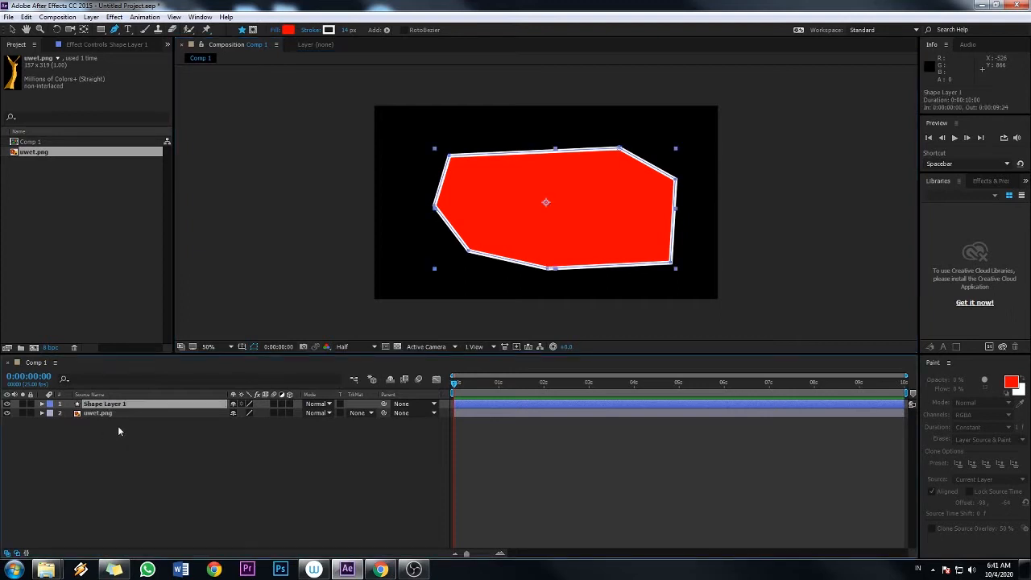
key(Delete)
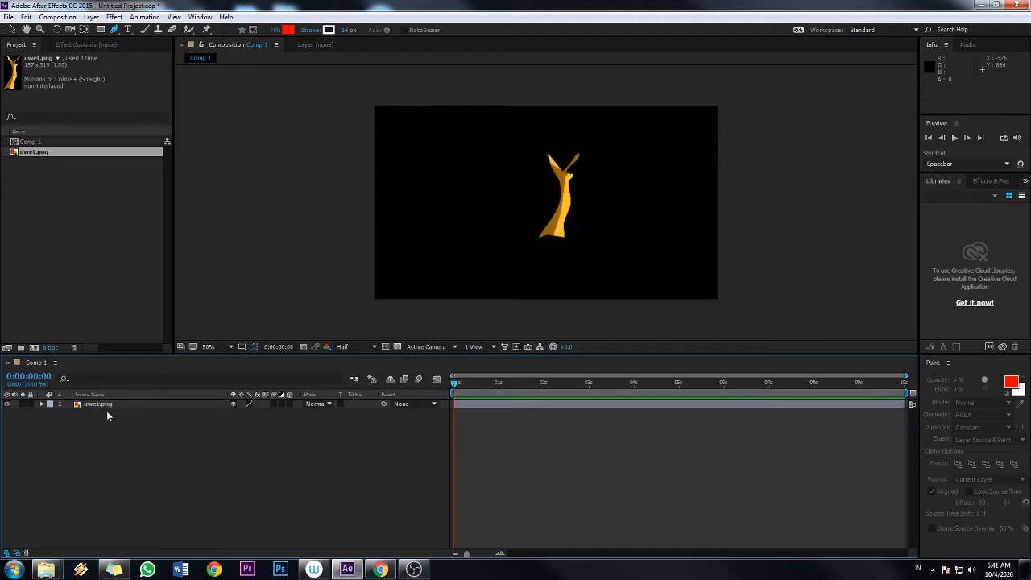
Draw a closed four-point Pen mask on the uwet.png layer around the lower part of the golden figure
click(101, 408)
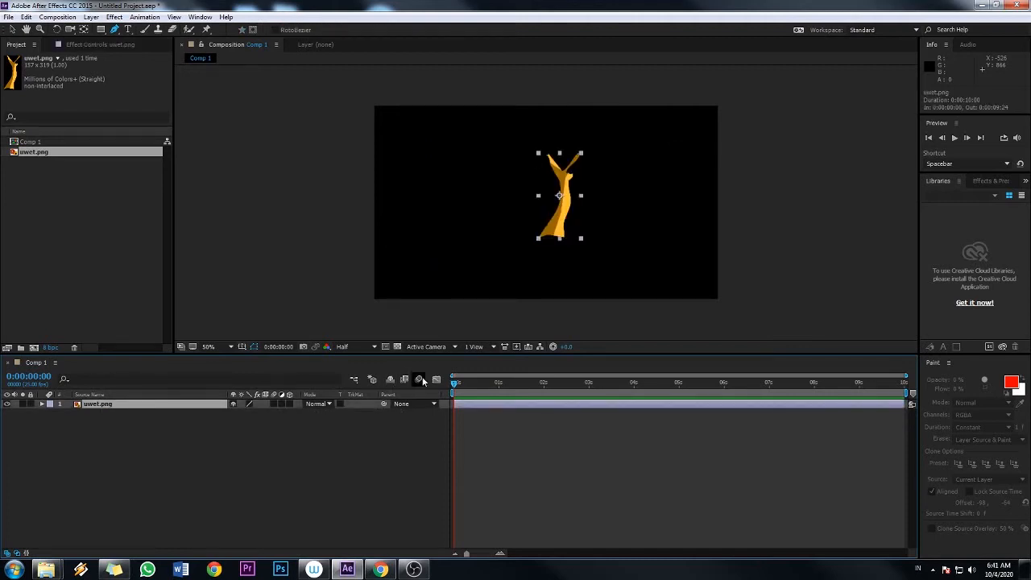
click(494, 215)
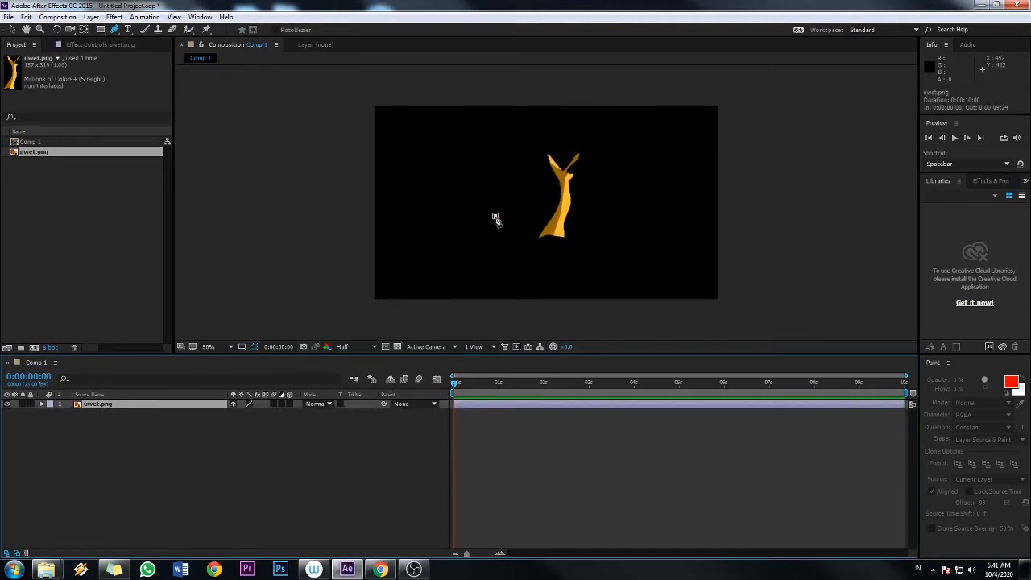
click(631, 215)
click(630, 257)
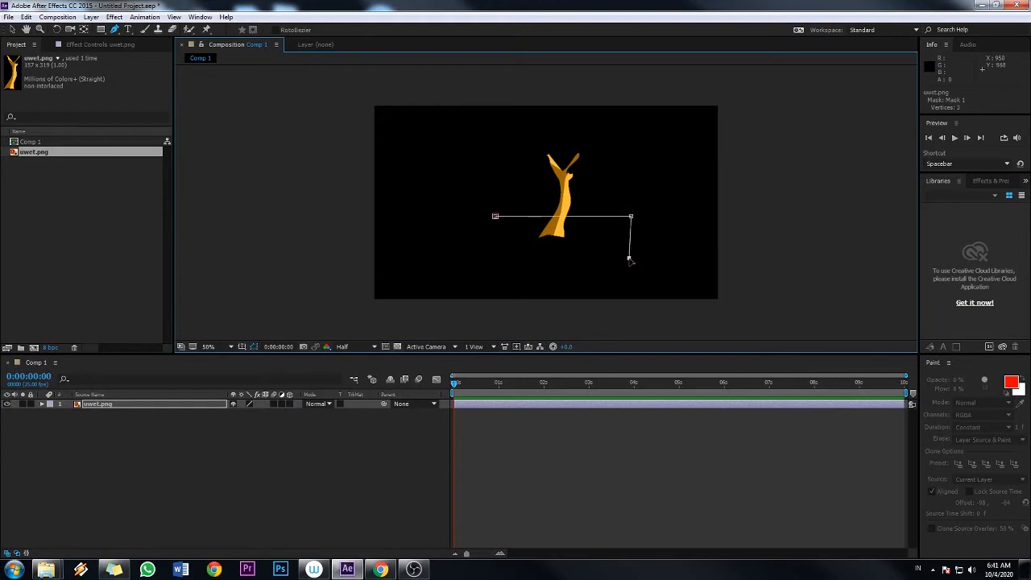
click(494, 251)
click(494, 216)
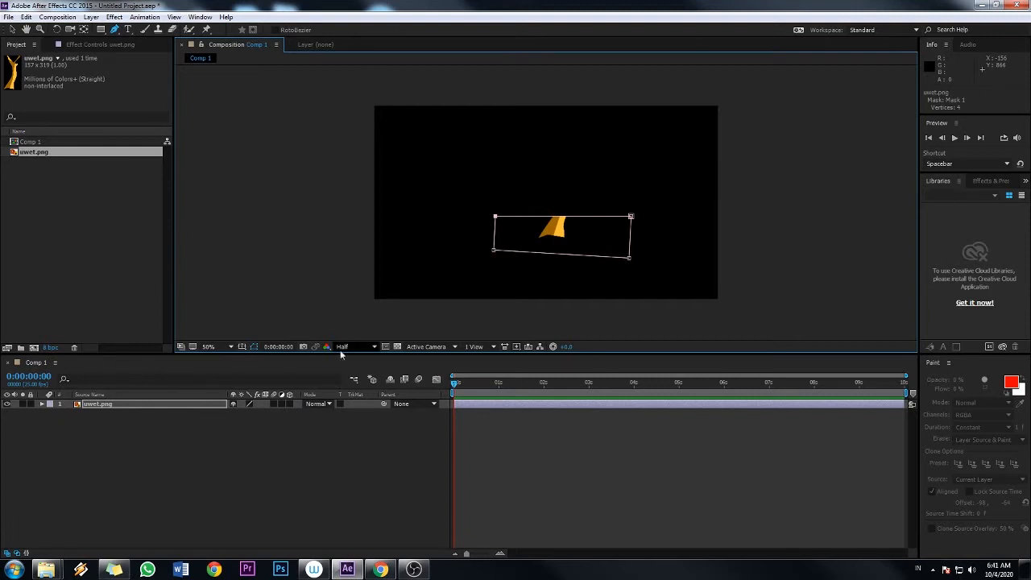
Lower the two upper vertices of the mask with the Selection tool so it encloses only the figure's base
click(12, 29)
mouse_move(495, 217)
mouse_down()
mouse_move(518, 225)
mouse_move(499, 222)
mouse_move(521, 143)
mouse_move(517, 190)
mouse_move(491, 224)
mouse_move(499, 227)
mouse_up()
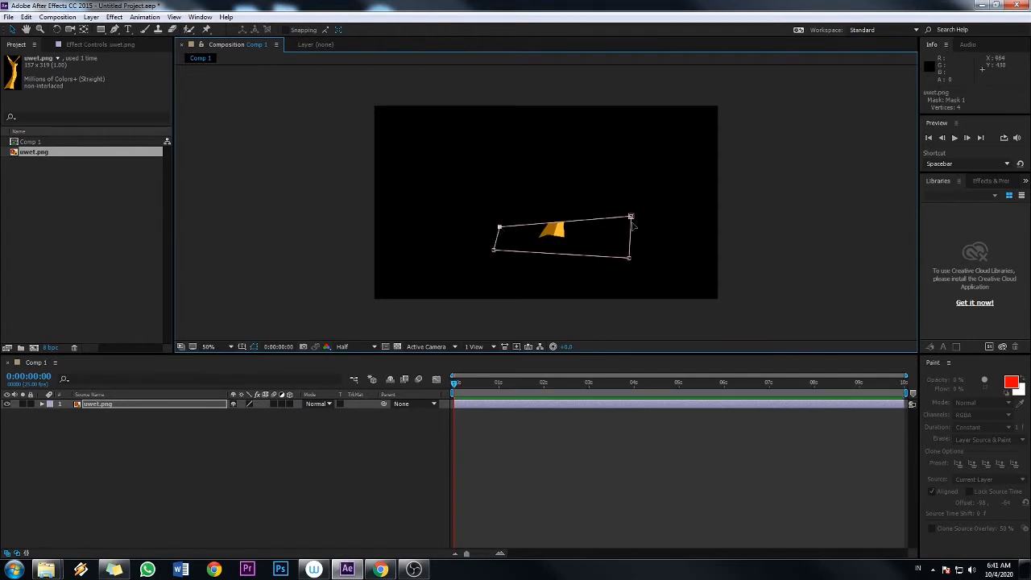
drag(630, 217, 626, 227)
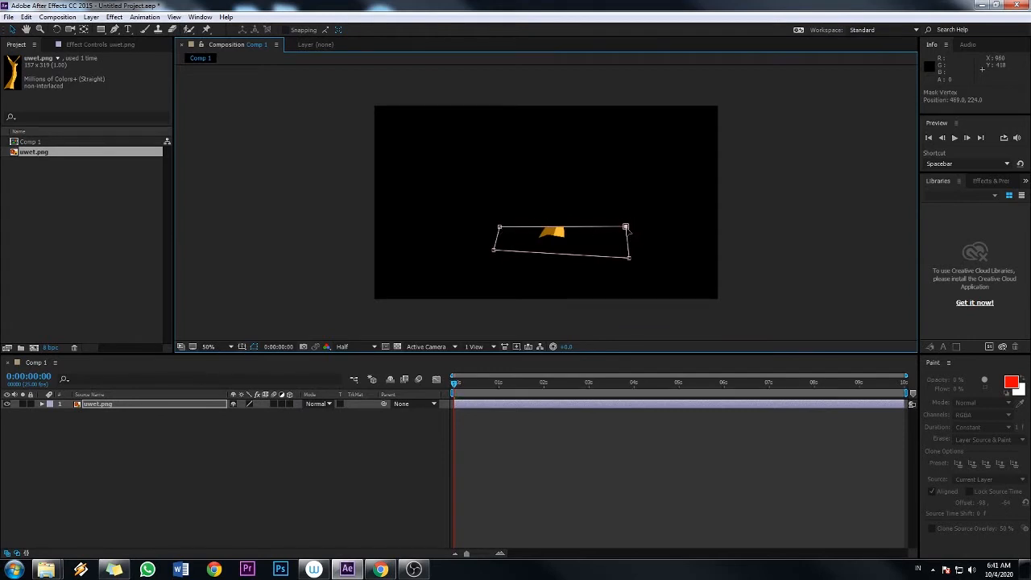
Expand the uwet.png layer's masks to show the path, feather, opacity and expansion properties of Mask 1
click(112, 404)
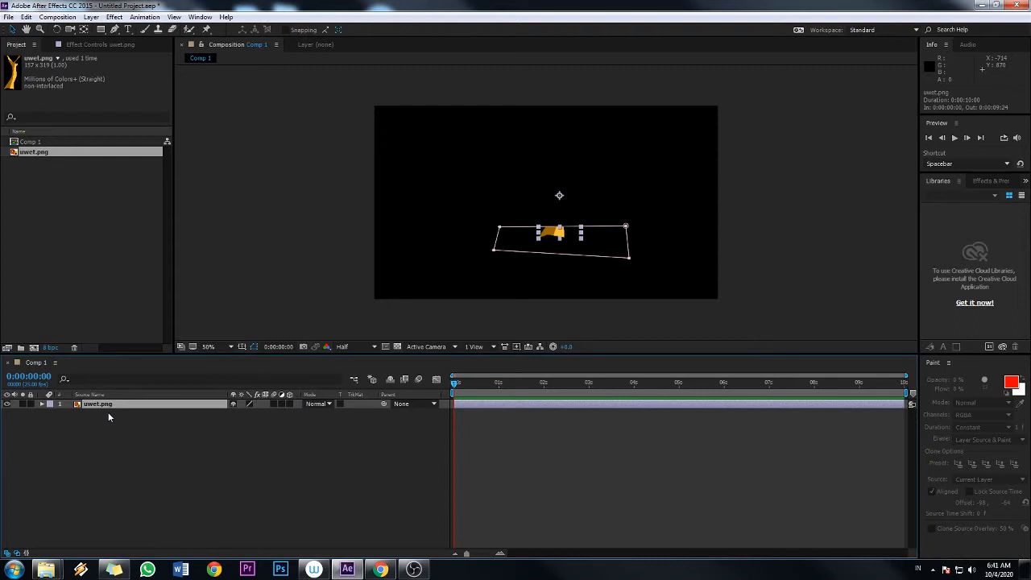
click(43, 403)
click(51, 413)
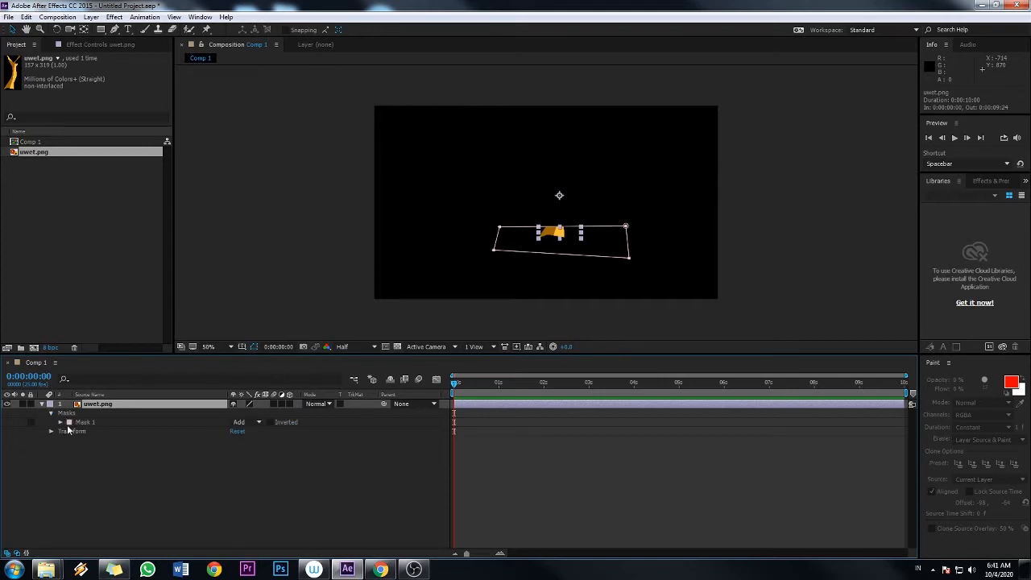
click(58, 422)
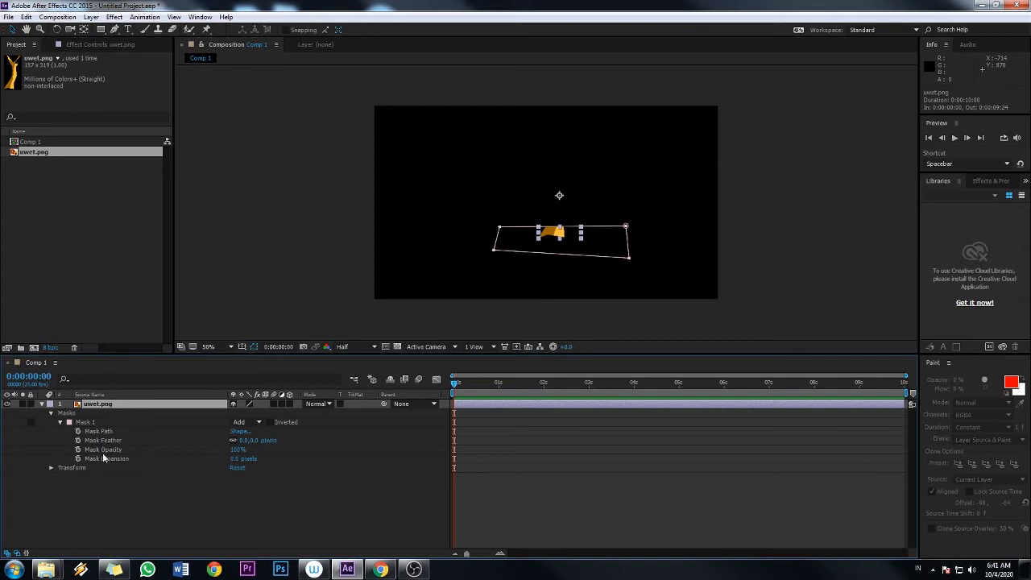
Select Mask 1's Mask Path and raise the mask's two upper vertices slightly
click(102, 432)
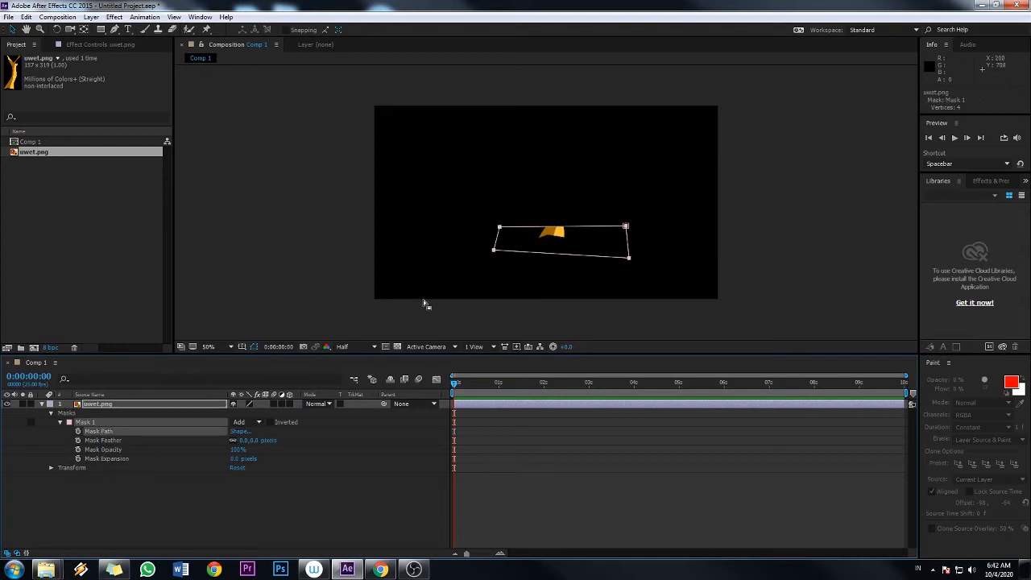
click(503, 239)
drag(500, 229, 501, 221)
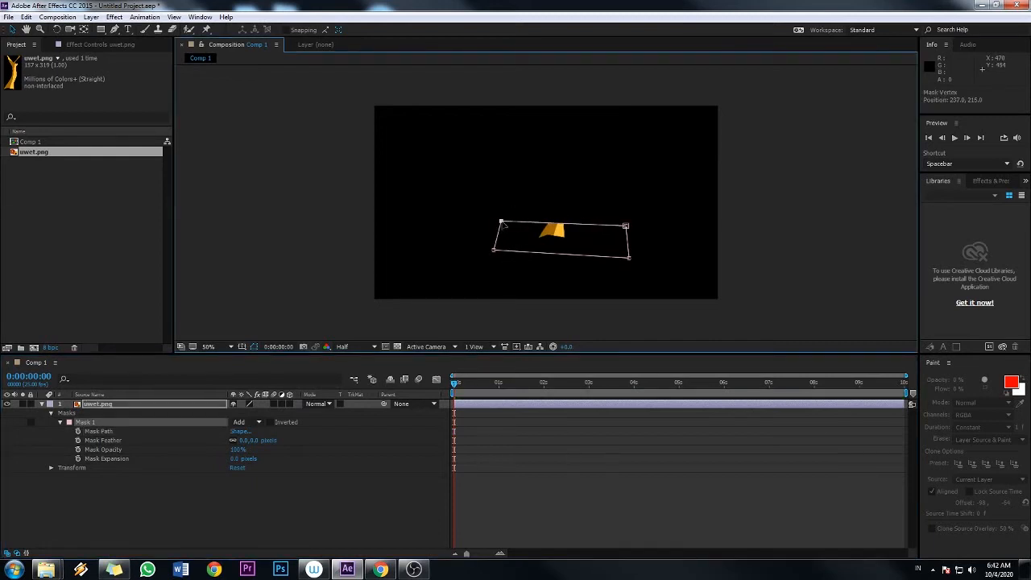
mouse_move(627, 228)
mouse_down()
mouse_move(626, 214)
mouse_move(626, 225)
mouse_up()
Try out different Mask Feather and Mask Opacity values on Mask 1, restoring them to 0.0 pixels and 100%
click(108, 440)
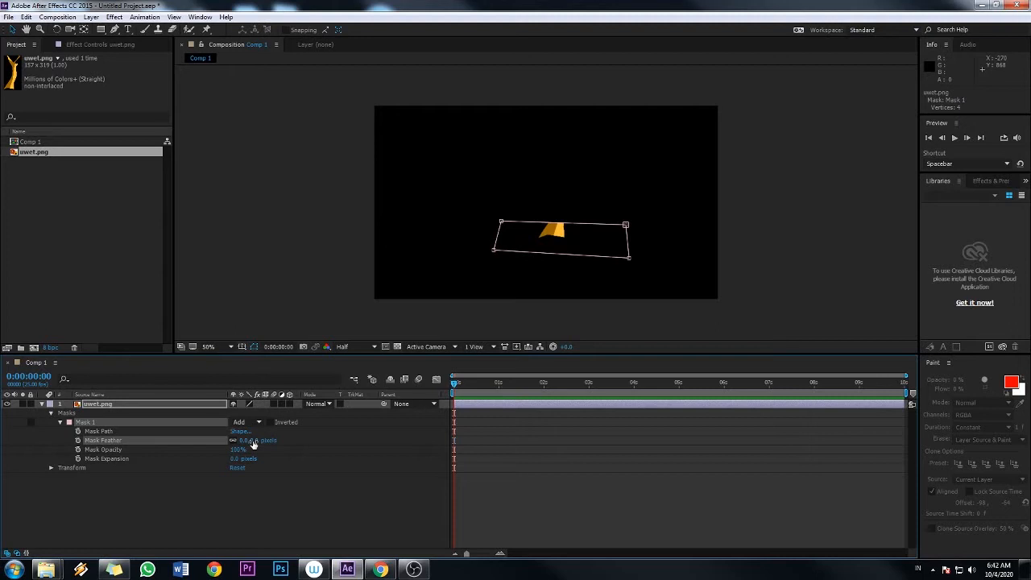
drag(253, 441, 145, 448)
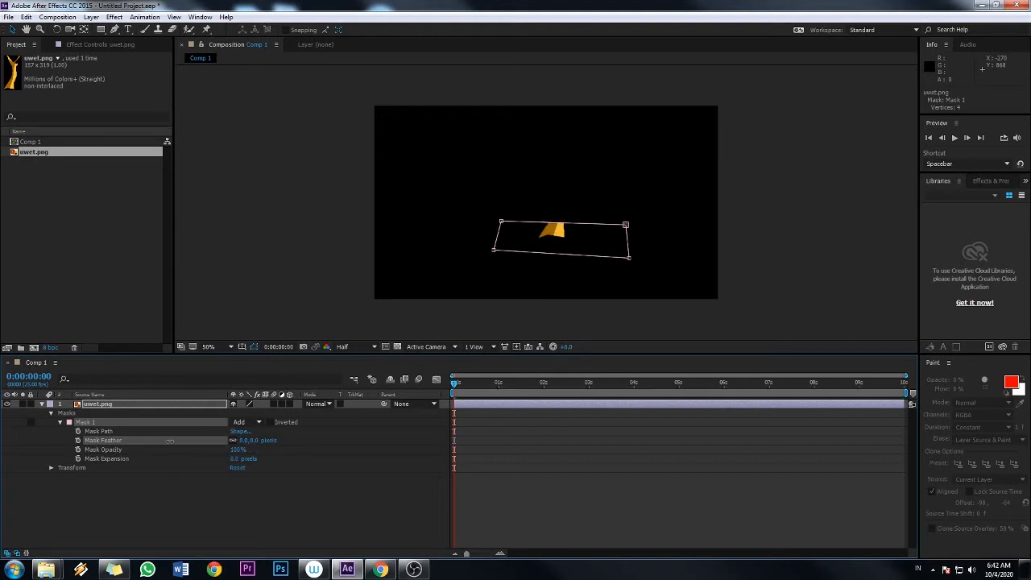
click(112, 449)
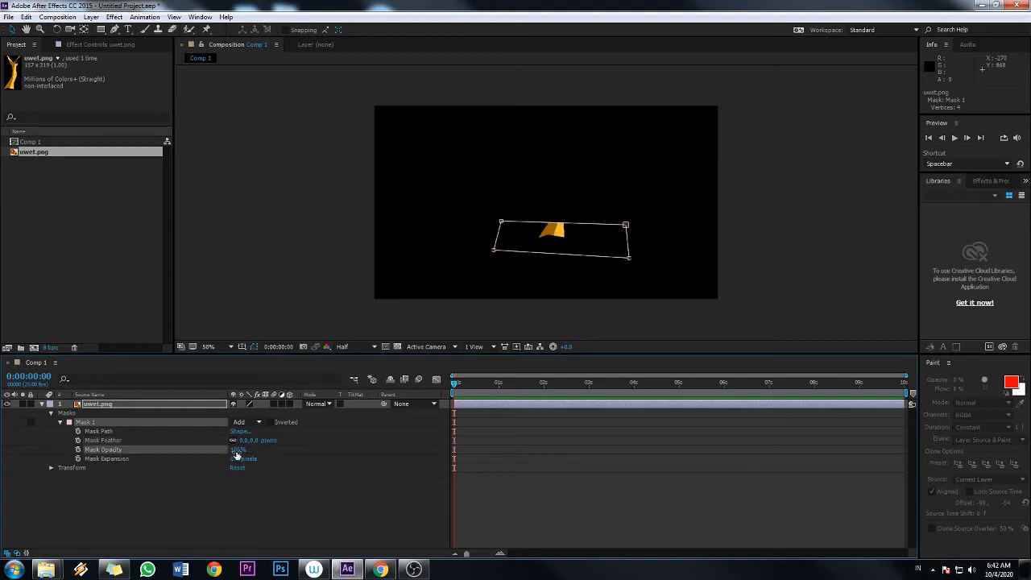
drag(236, 450, 325, 449)
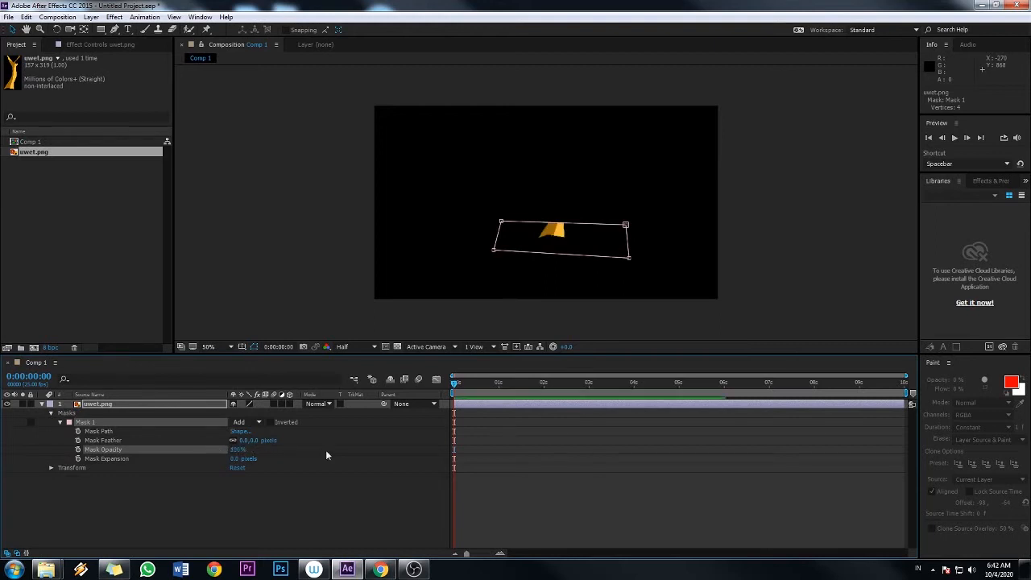
Try out different Mask Expansion values on Mask 1, set the expansion back to 0 pixels and deselect the layer
click(123, 458)
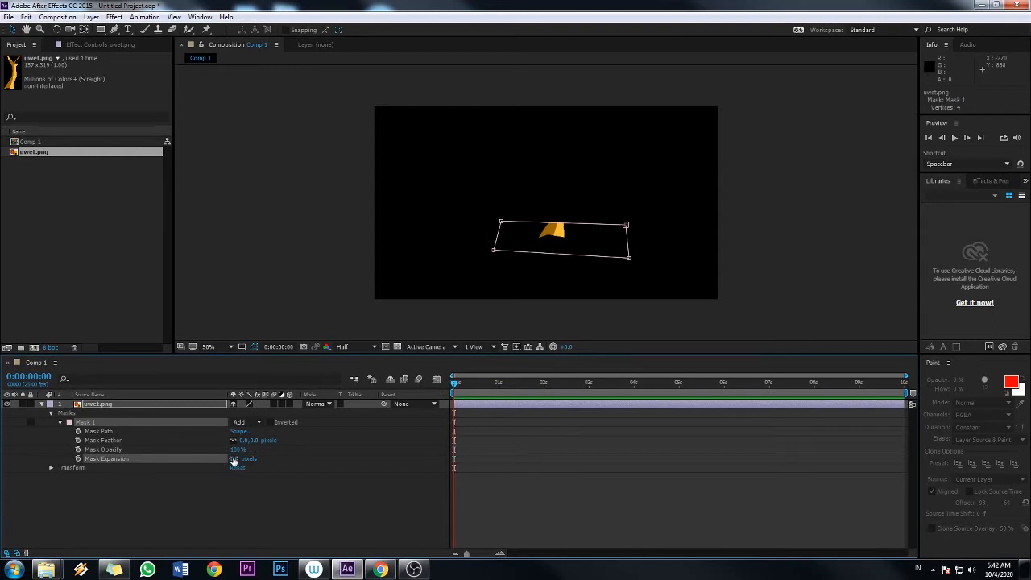
mouse_move(235, 459)
mouse_down()
mouse_move(274, 458)
mouse_move(233, 458)
mouse_move(243, 457)
mouse_up()
drag(230, 456, 256, 446)
mouse_move(235, 458)
mouse_down()
mouse_move(202, 457)
mouse_move(247, 461)
mouse_up()
text(0)
click(295, 448)
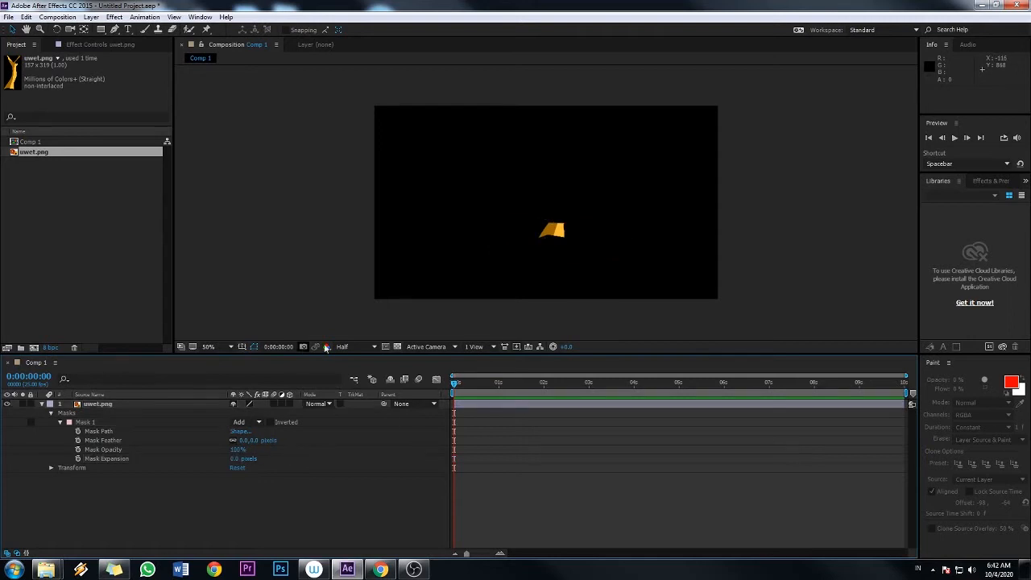
Select Mask 1's Mask Path on the uwet.png layer and start keyframing it at 0:00:00:00
click(127, 419)
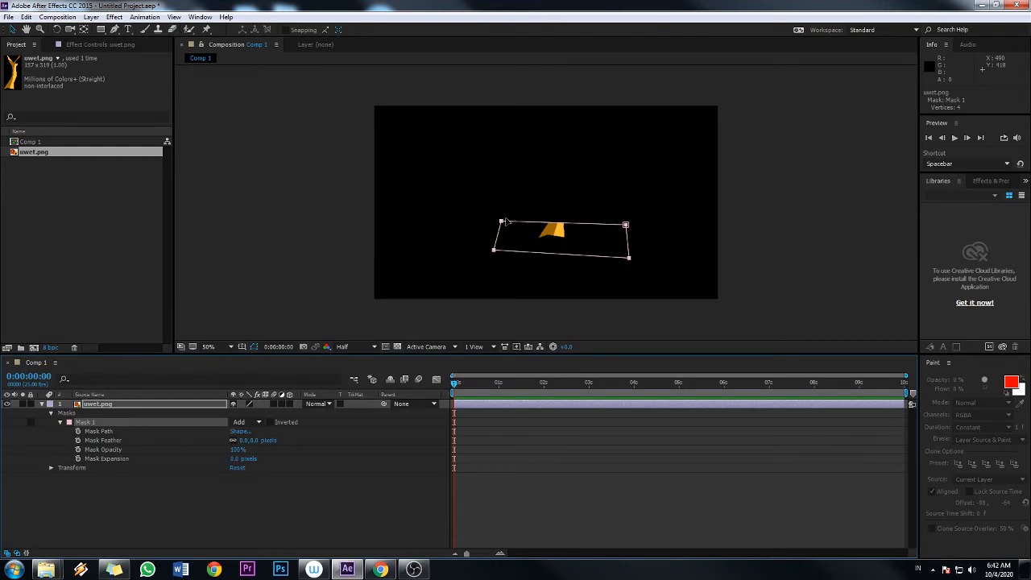
click(105, 433)
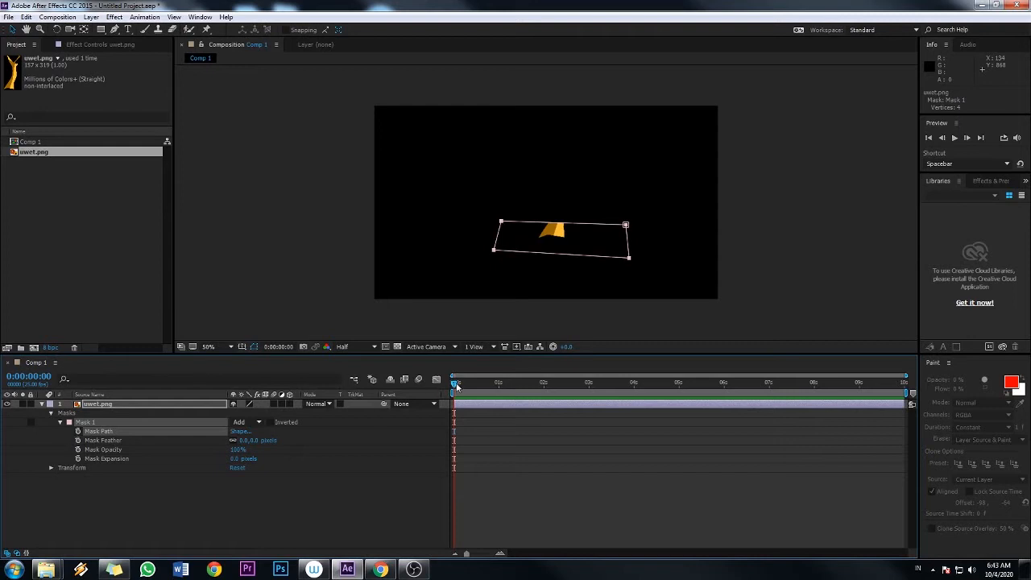
click(78, 432)
At 0:00:01:24, shift Mask 1's whole path slightly up and to the left, and deselect the layer
click(543, 385)
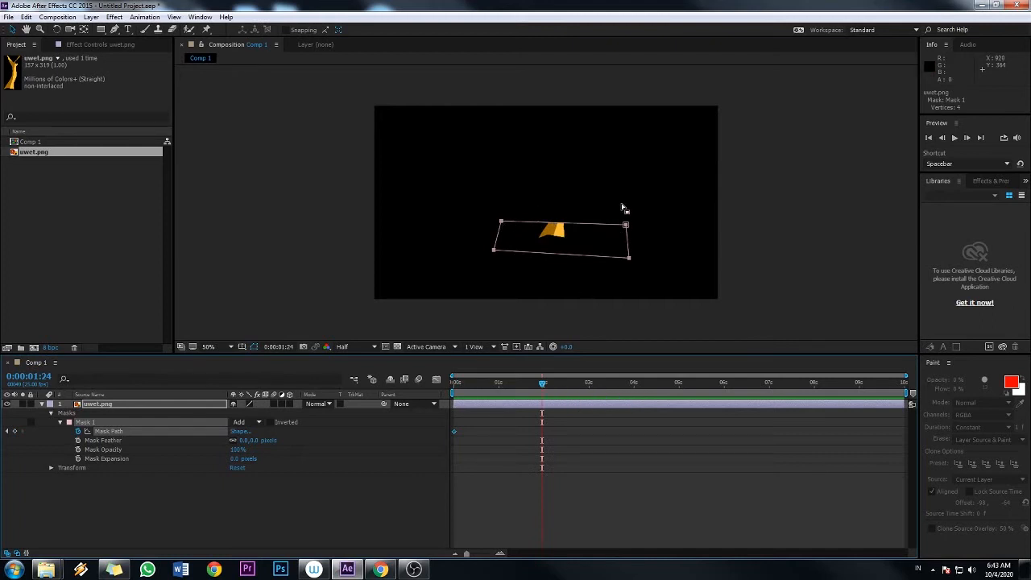
mouse_move(501, 223)
mouse_down()
mouse_move(495, 156)
mouse_move(496, 219)
mouse_up()
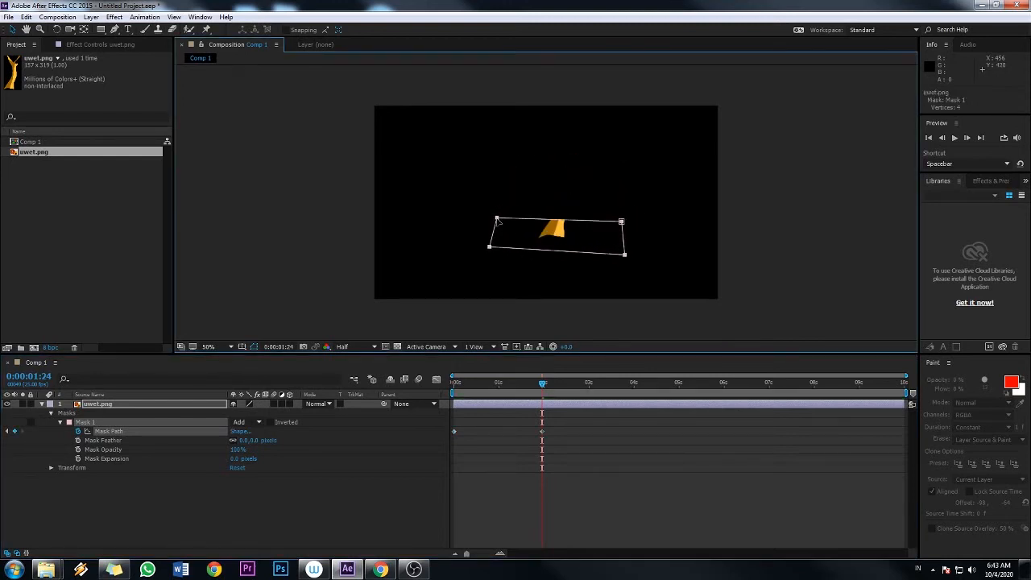
click(684, 220)
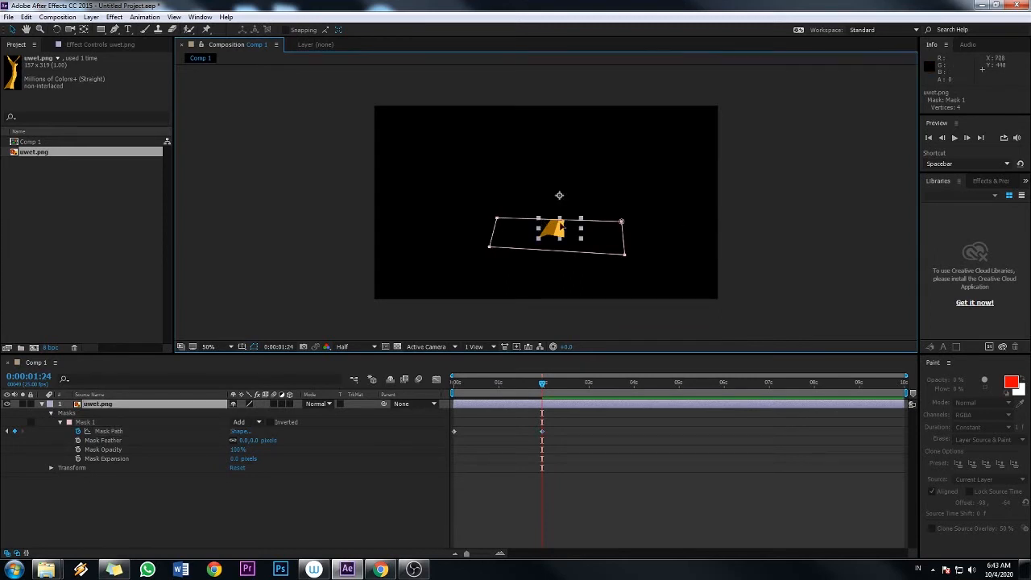
click(677, 221)
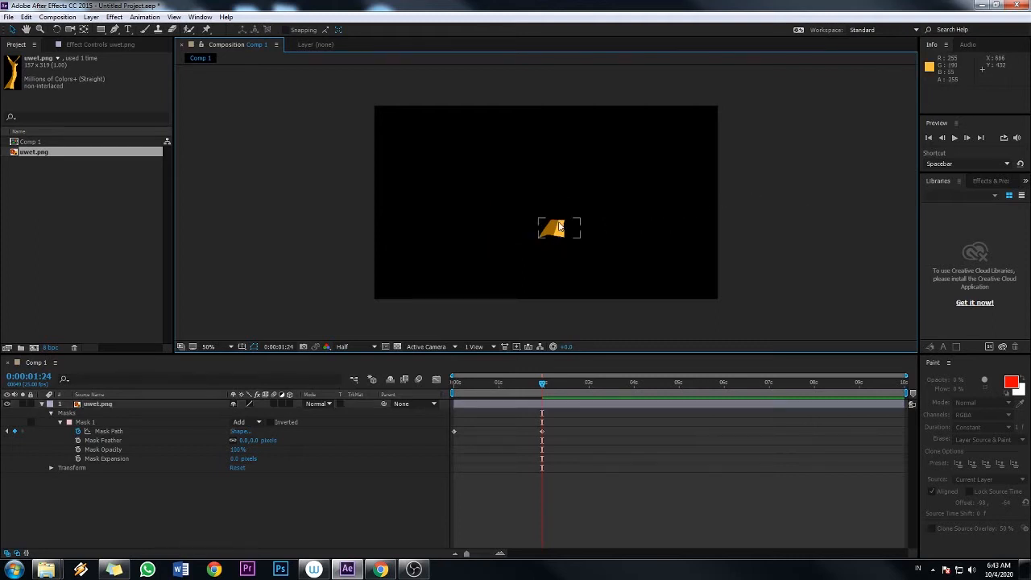
Raise Mask 1's two upper vertices at 0:00:01:24 to about the figure's neck, exposing its body below the arms
click(102, 421)
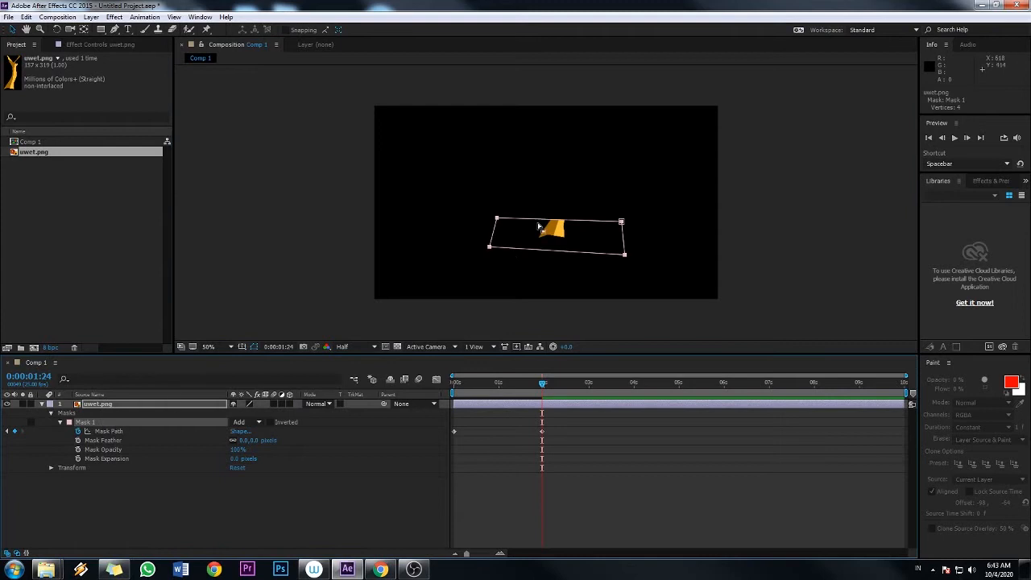
click(498, 221)
click(615, 227)
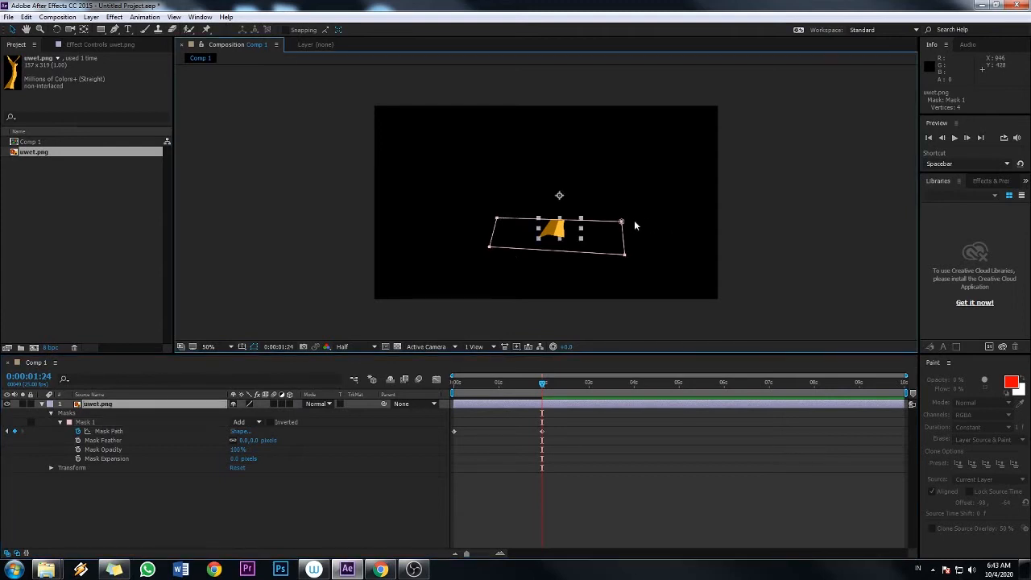
mouse_move(621, 223)
mouse_down()
mouse_move(628, 199)
mouse_move(621, 212)
mouse_up()
drag(499, 219, 514, 165)
drag(621, 211, 617, 176)
drag(516, 164, 516, 175)
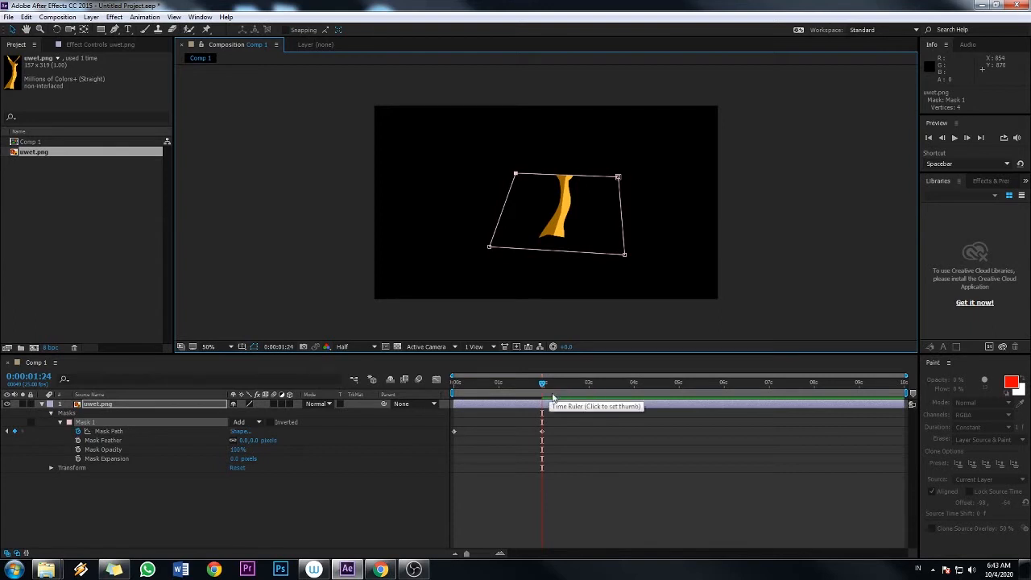
At 0:00:04:00, raise Mask 1's two upper vertices above the figure's arms, and play the reveal from the start
drag(542, 386, 633, 386)
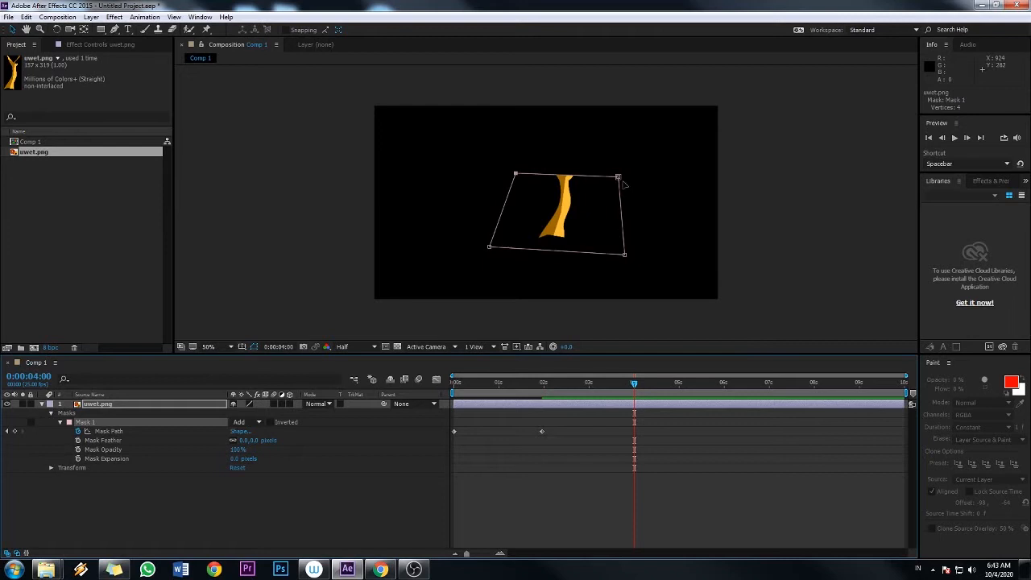
drag(618, 177, 621, 124)
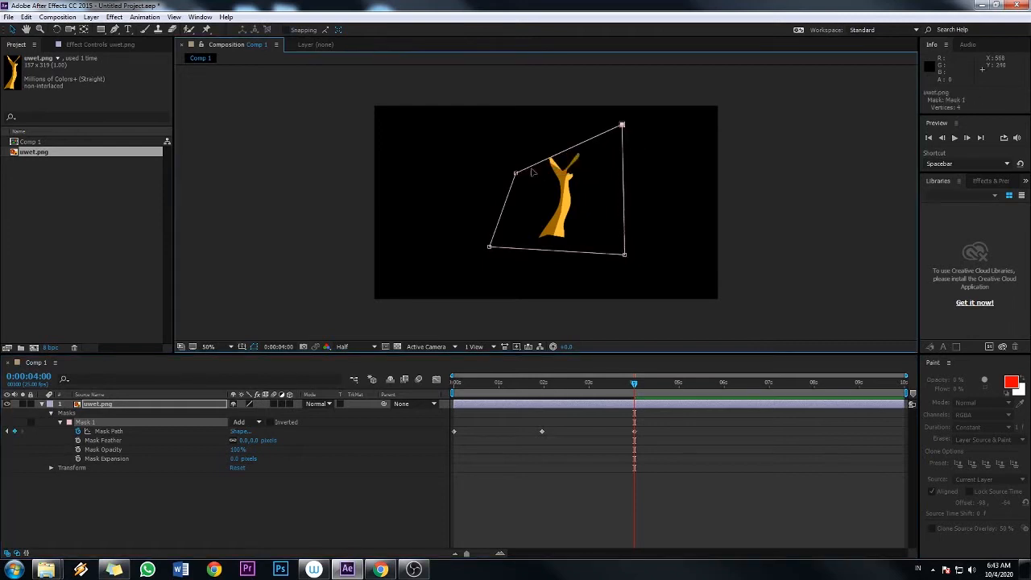
drag(517, 175, 506, 132)
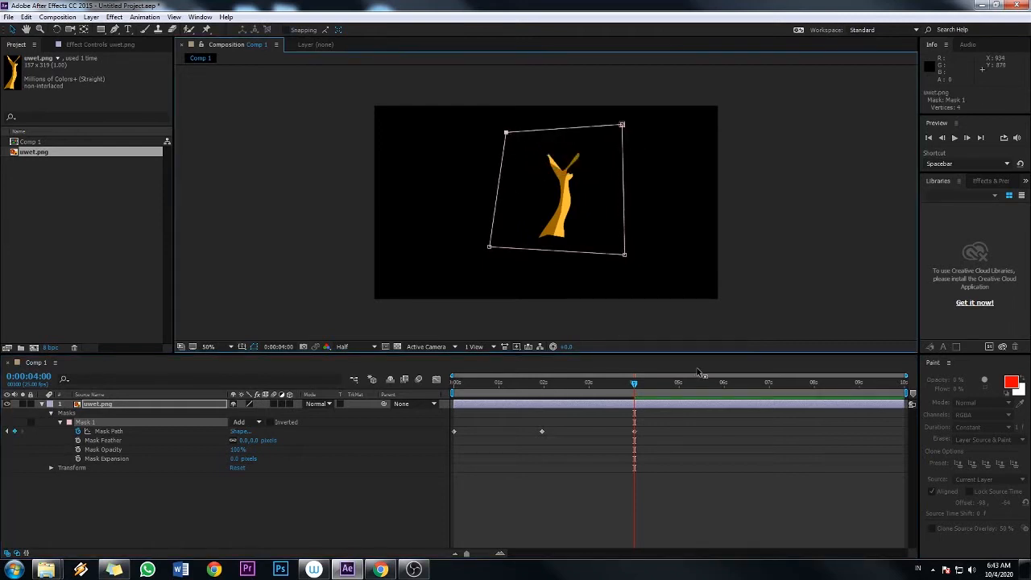
drag(636, 389, 455, 386)
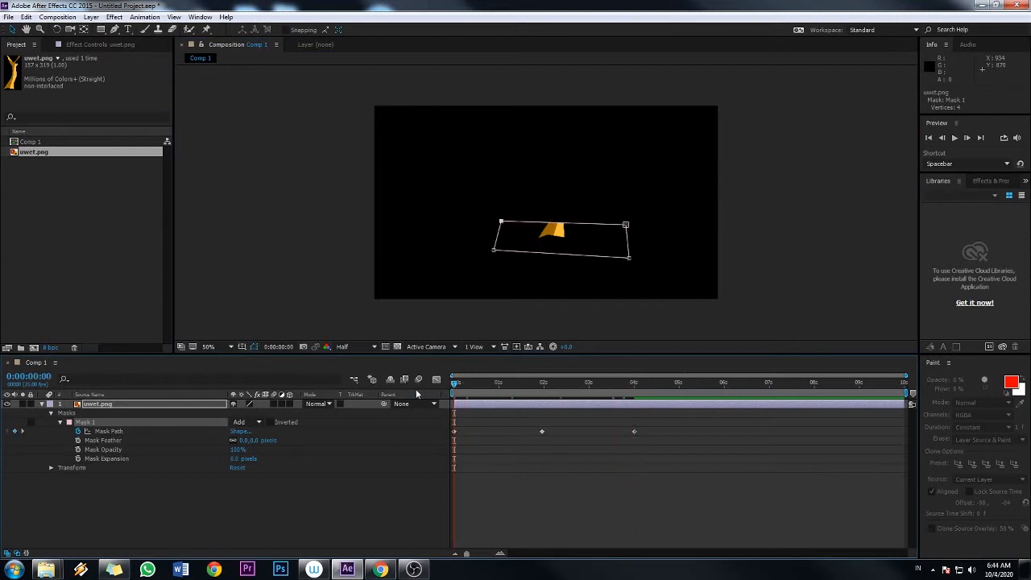
click(956, 139)
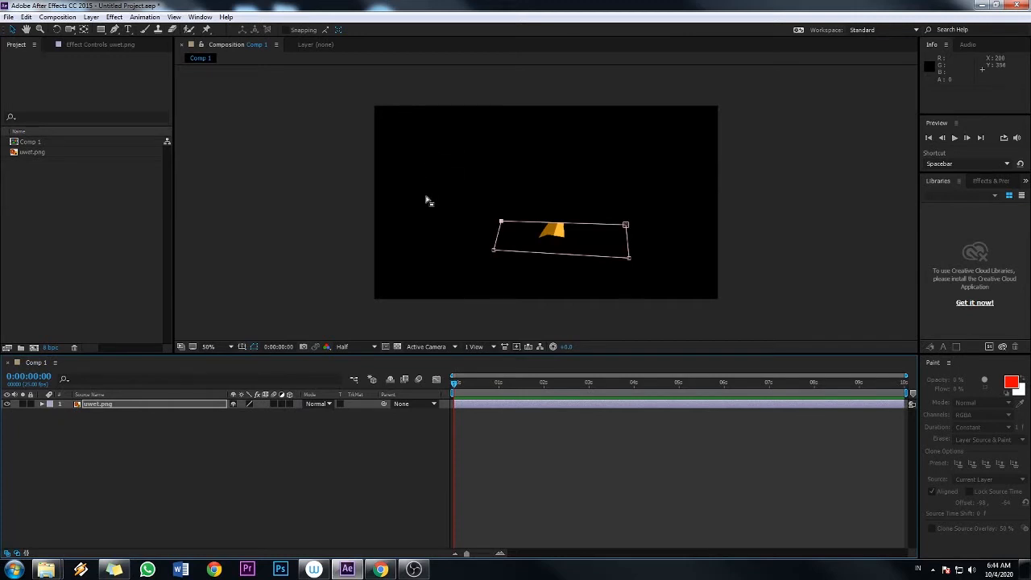
Create a second composition with the HDV/HDTV 720 25 preset and a duration of 0:00:10:00
click(57, 17)
click(96, 24)
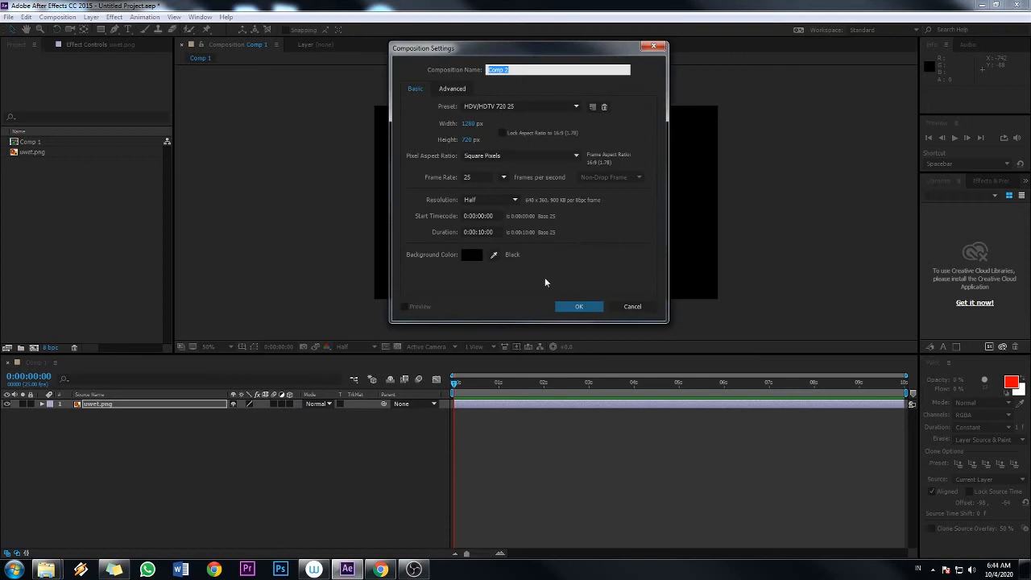
click(568, 307)
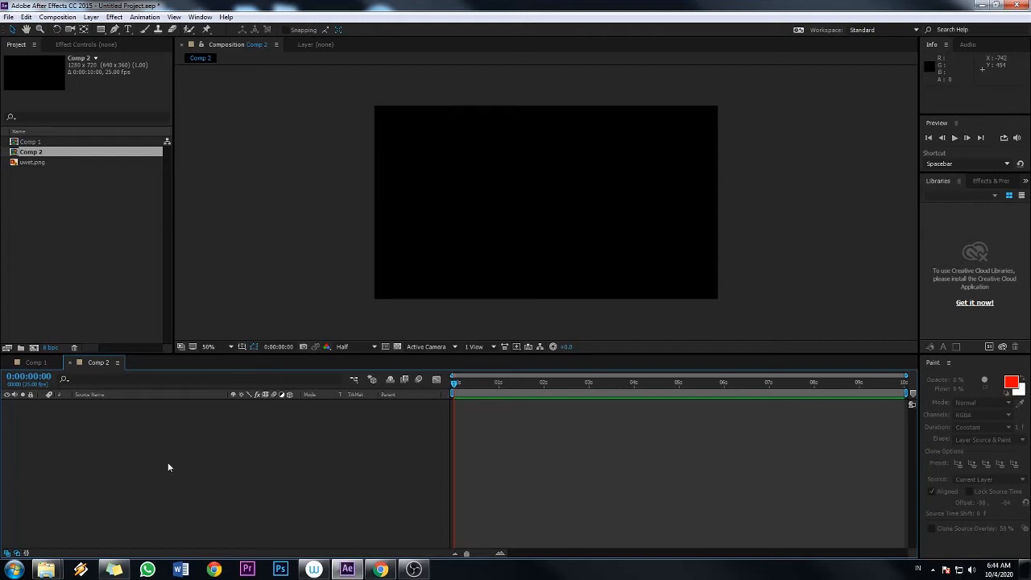
Draw a closed five-sided shape with the Pen tool in the middle of the empty composition
click(115, 29)
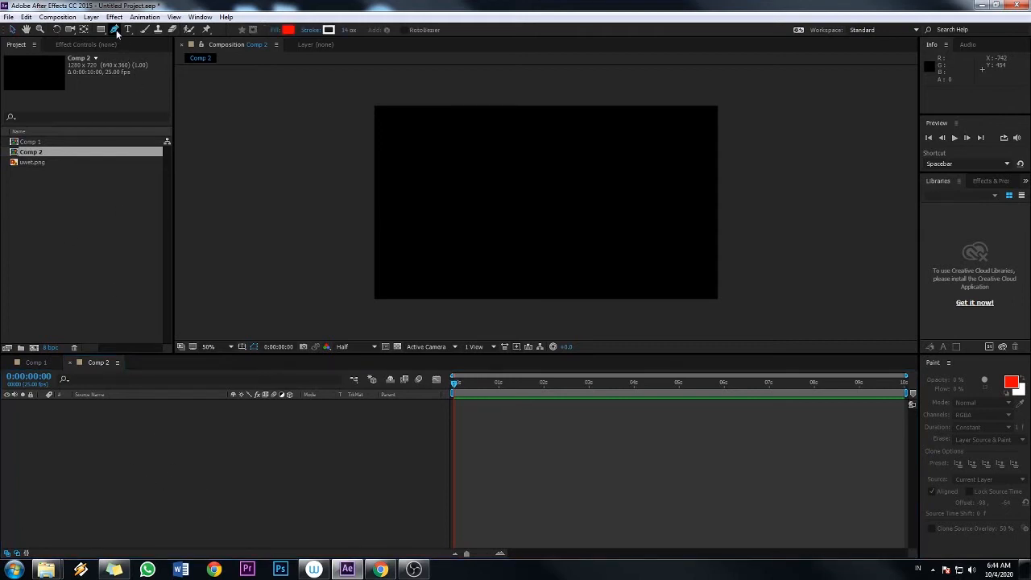
click(494, 153)
click(467, 207)
click(573, 245)
click(661, 185)
click(589, 143)
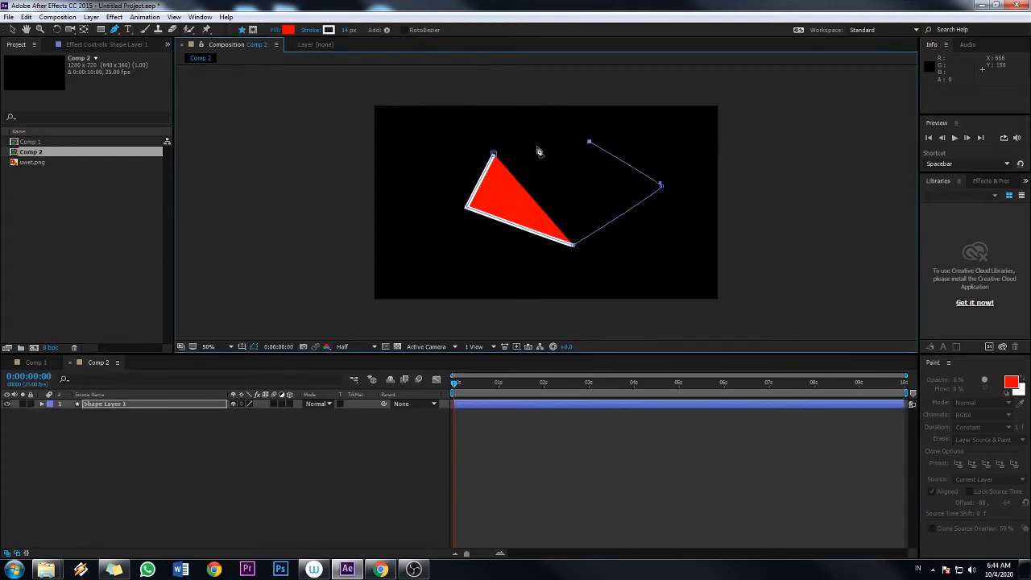
click(494, 154)
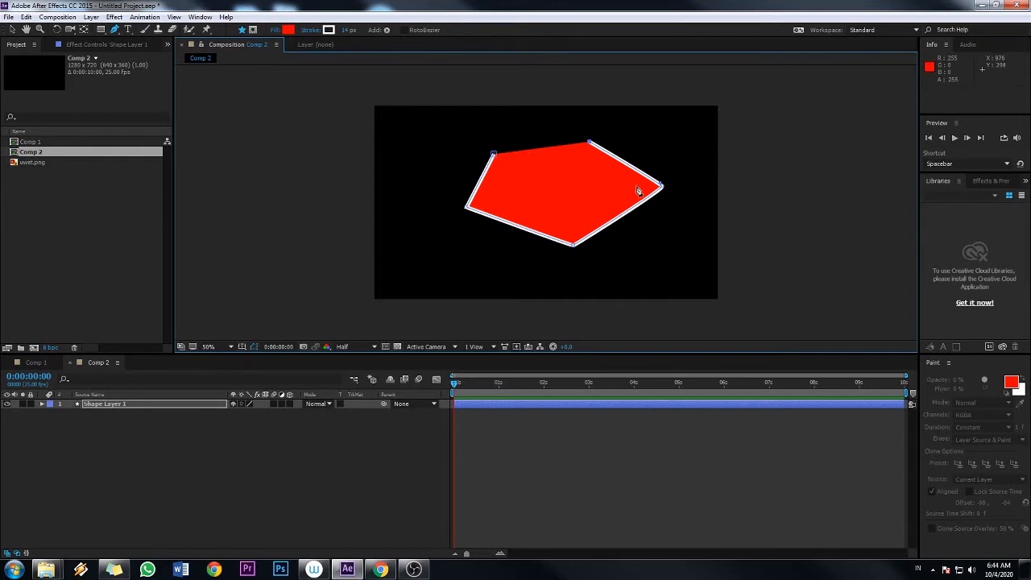
Undo all vertices of the five-sided shape, leaving the shape layer empty
key(ctrl+z)
key(ctrl+z)
key(ctrl+z)
key(ctrl+z)
key(ctrl+z)
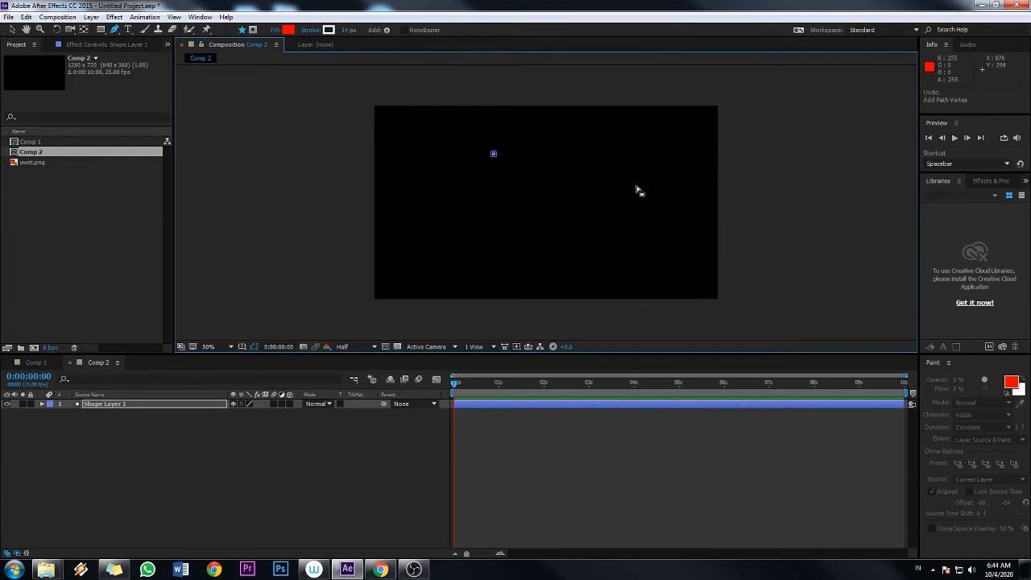
key(ctrl+z)
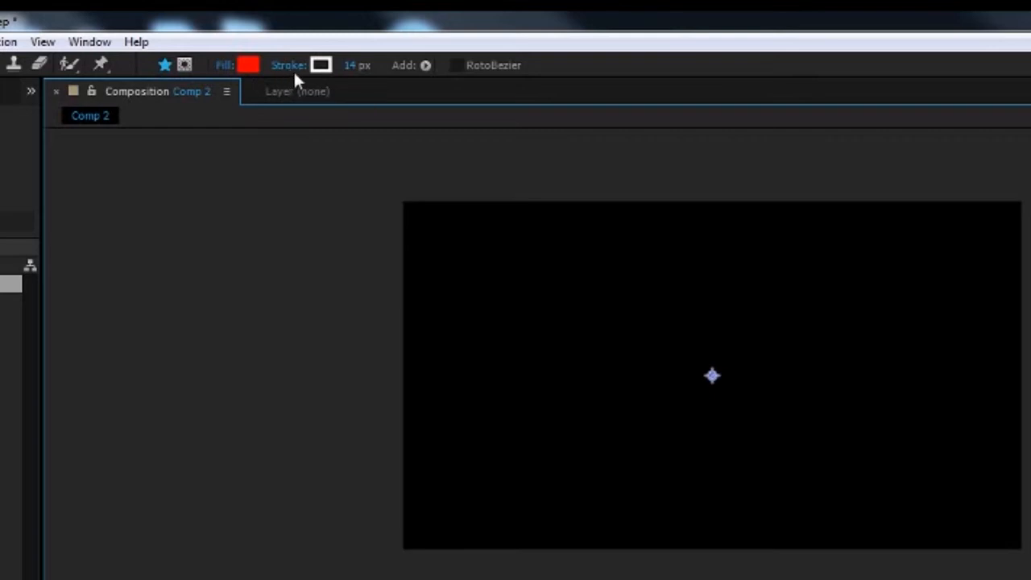
Set the shape's fill type to None
click(225, 67)
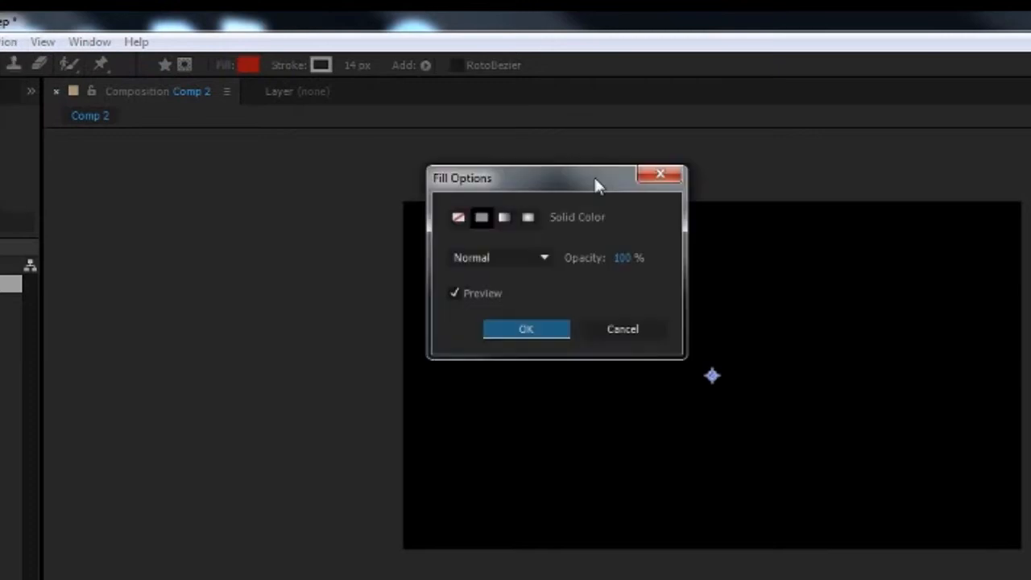
drag(594, 185, 735, 214)
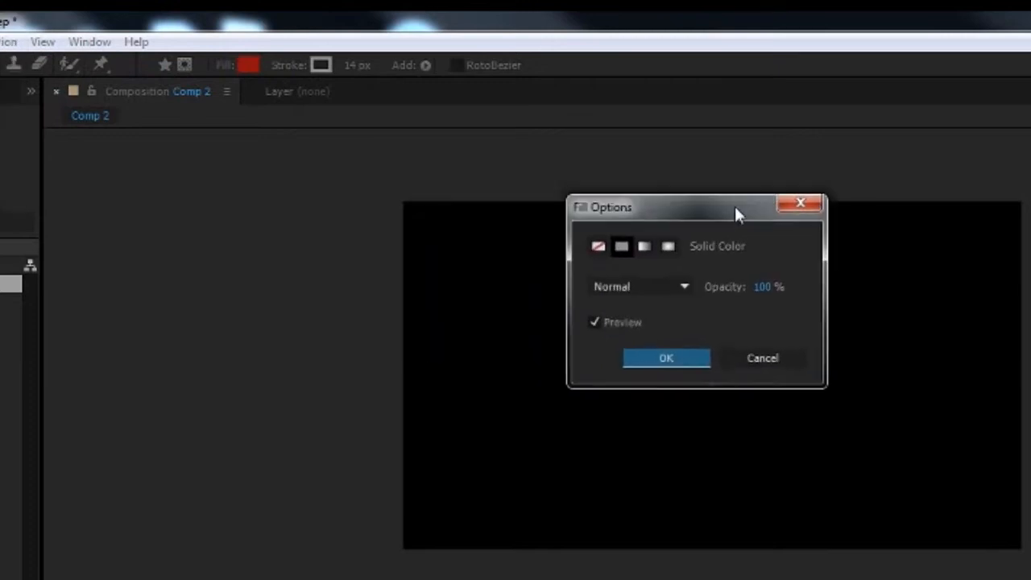
click(601, 249)
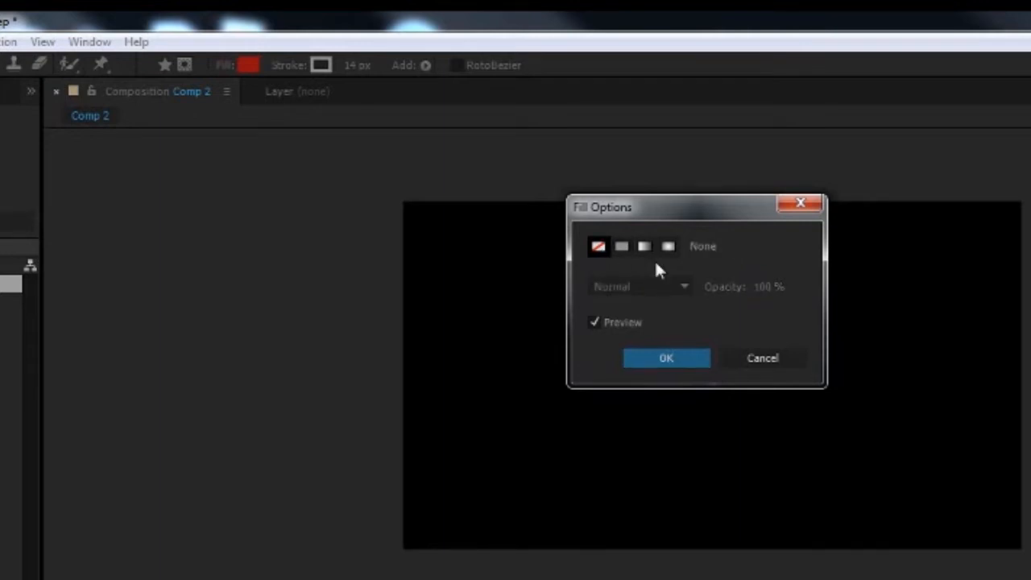
click(651, 358)
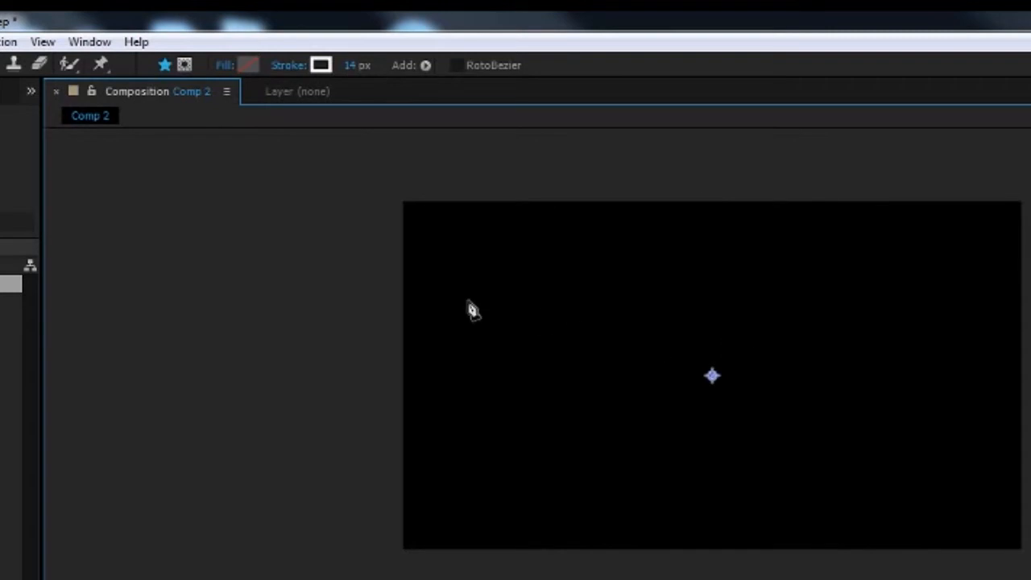
Look at the stroke options without changing them, and choose white as the stroke color
click(291, 68)
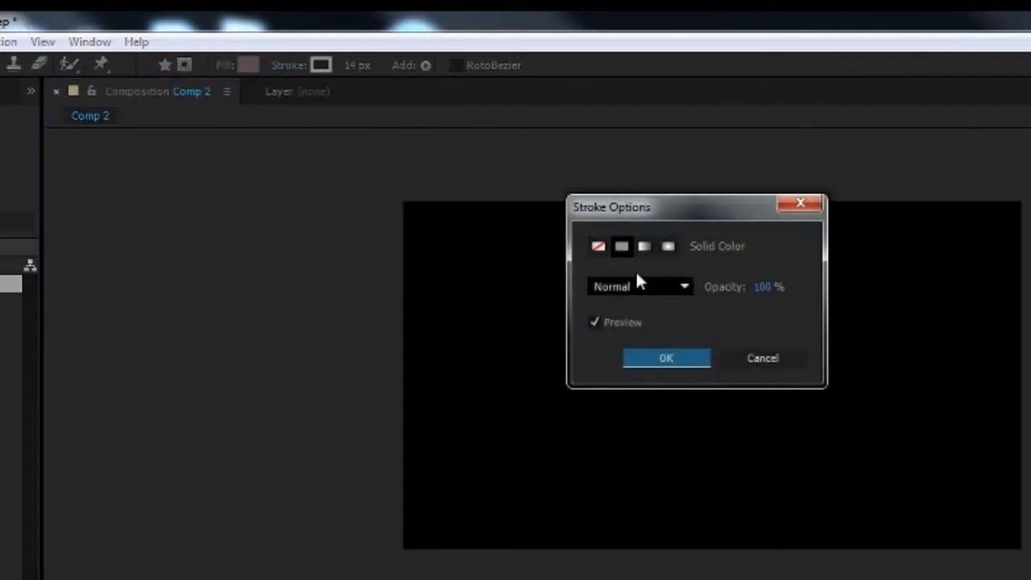
click(771, 357)
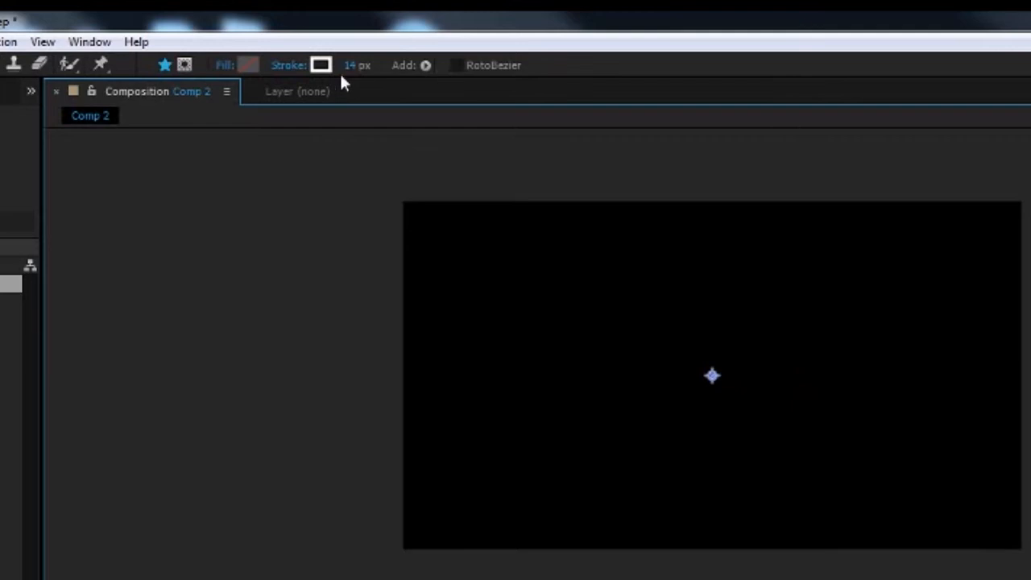
click(329, 65)
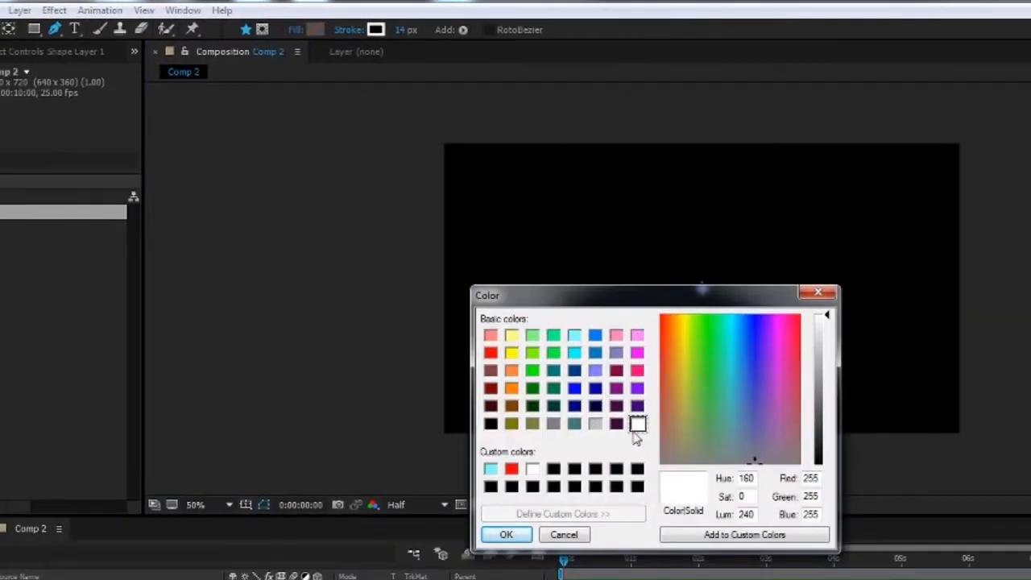
click(638, 425)
click(506, 535)
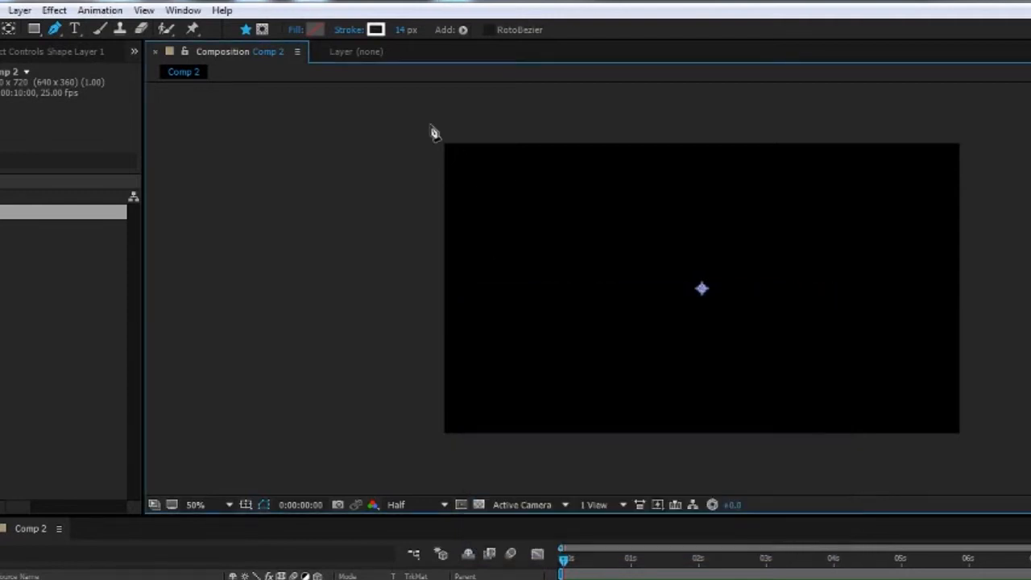
Draw a long, looping open path with the Pen tool across the composition, using a white 31 px stroke
mouse_move(460, 196)
mouse_down()
mouse_move(489, 185)
mouse_move(453, 187)
mouse_move(486, 191)
mouse_up()
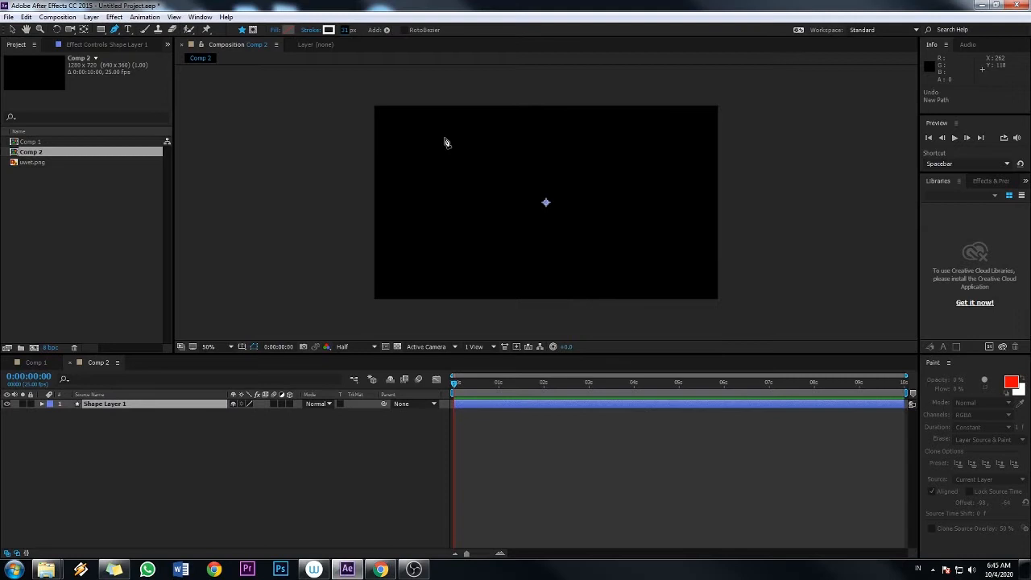
click(655, 401)
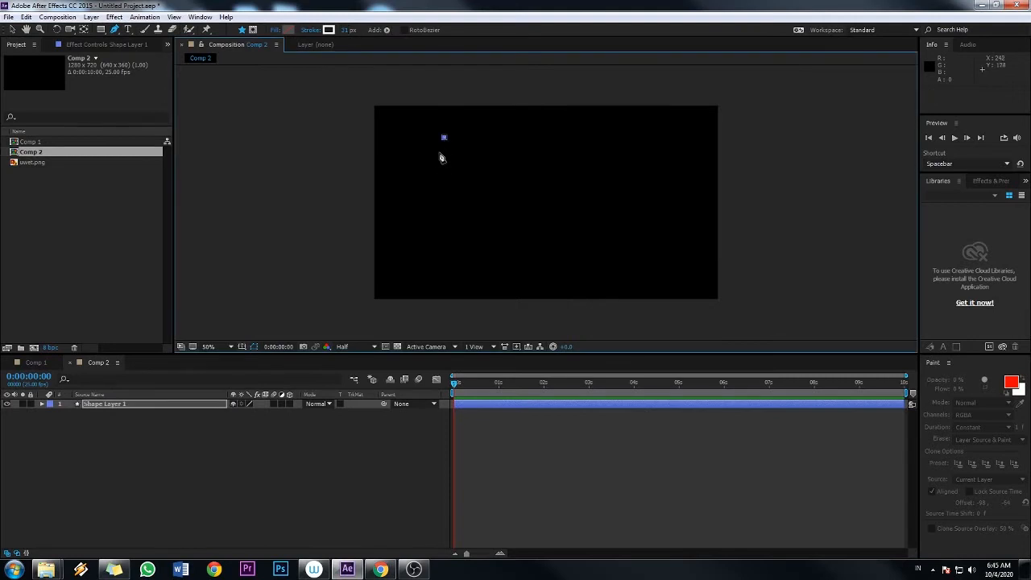
click(433, 208)
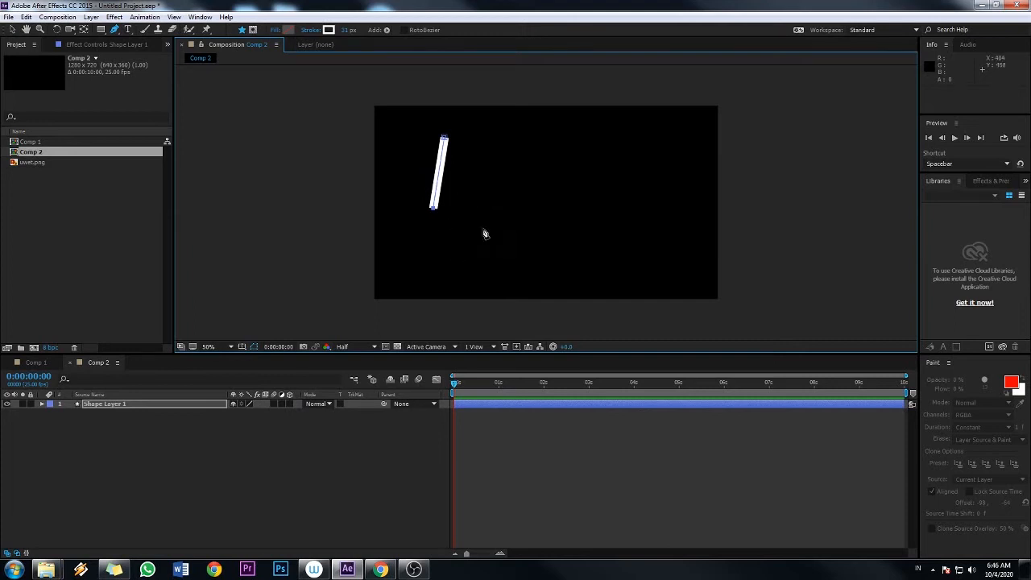
drag(472, 232, 526, 200)
drag(540, 152, 578, 170)
drag(556, 208, 526, 236)
drag(564, 272, 633, 279)
click(636, 272)
mouse_move(659, 230)
mouse_down()
mouse_move(622, 153)
mouse_move(701, 127)
mouse_up()
drag(713, 171, 597, 225)
mouse_move(540, 241)
mouse_down()
mouse_move(468, 176)
mouse_move(427, 227)
mouse_move(395, 228)
mouse_up()
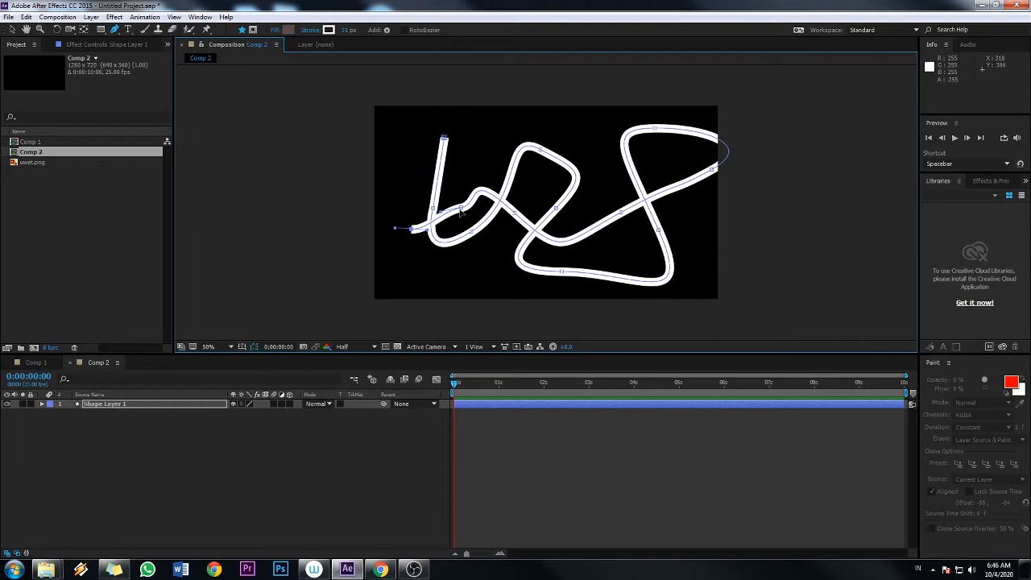
Reshape the looping path by moving several vertices, including its start point and the upper middle curve
mouse_move(460, 209)
mouse_down()
mouse_move(466, 169)
mouse_move(510, 154)
mouse_move(501, 159)
mouse_move(503, 194)
mouse_move(475, 236)
mouse_up()
mouse_move(555, 210)
mouse_down()
mouse_move(554, 231)
mouse_move(554, 200)
mouse_move(568, 194)
mouse_up()
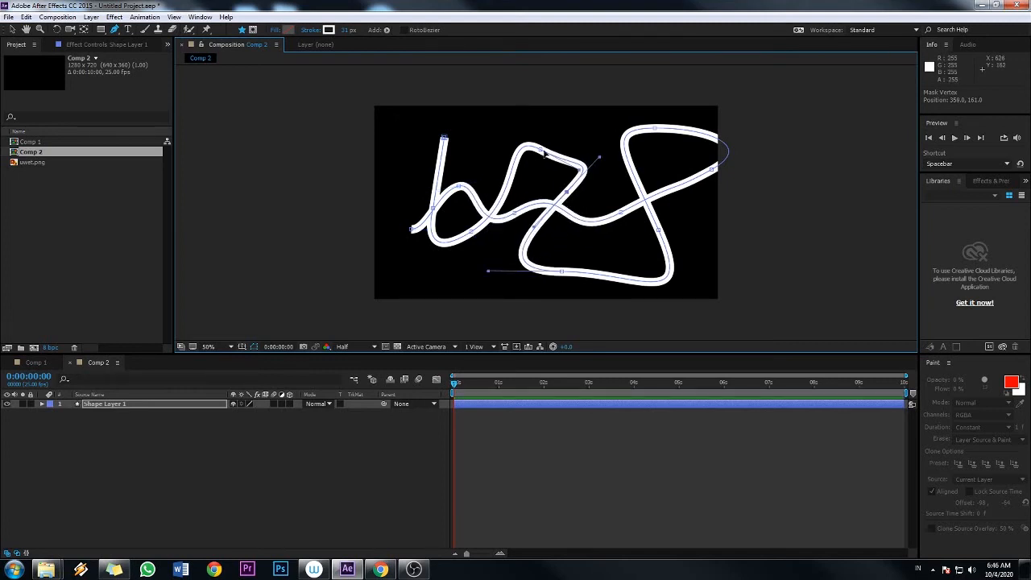
mouse_move(541, 150)
mouse_down()
mouse_move(502, 109)
mouse_move(490, 113)
mouse_move(486, 145)
mouse_move(427, 150)
mouse_up()
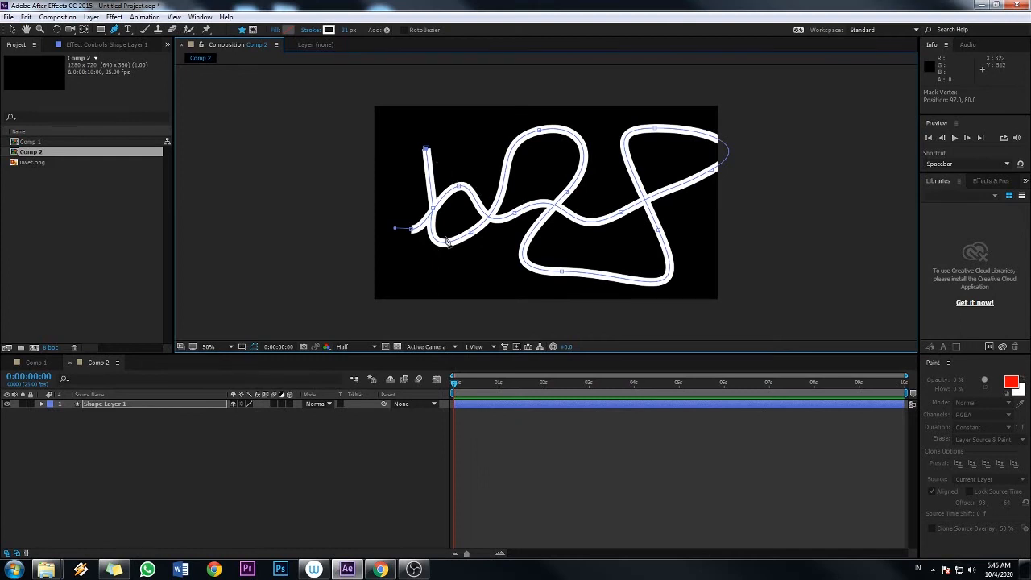
Add a Trim Paths operator to Shape 1 on Shape Layer 1 and reveal its properties
click(98, 404)
click(59, 367)
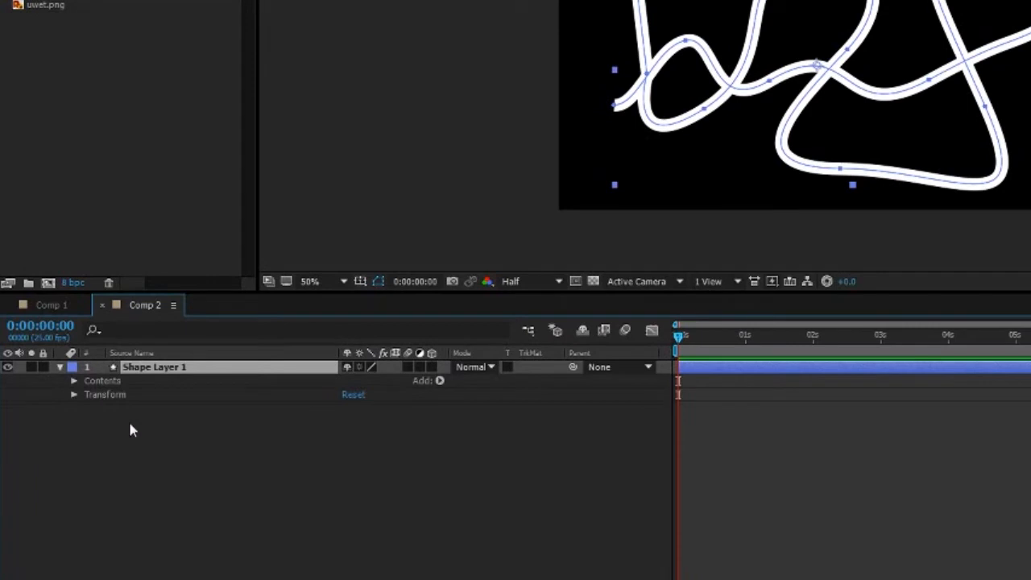
click(73, 381)
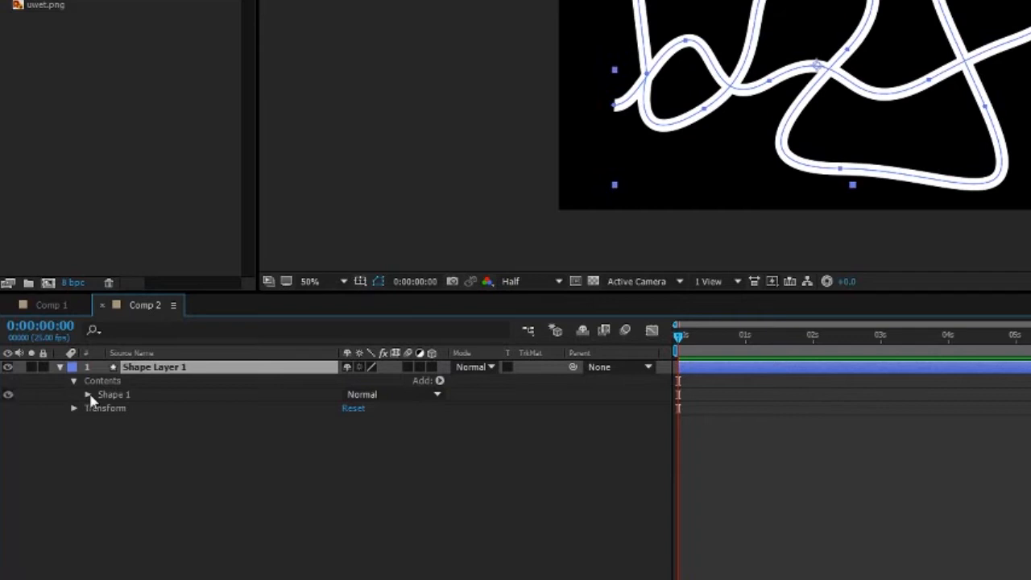
click(87, 395)
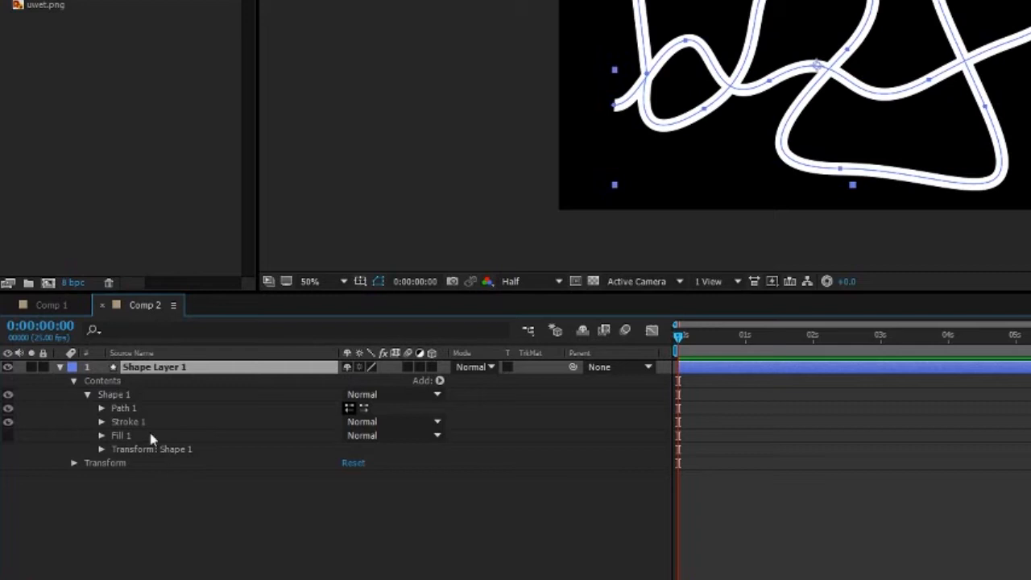
click(120, 395)
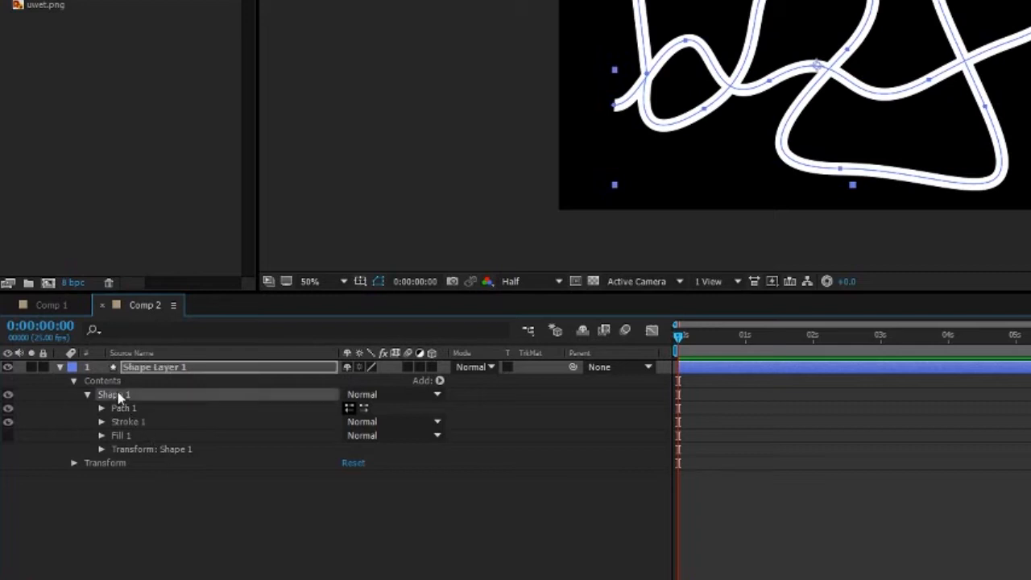
click(440, 383)
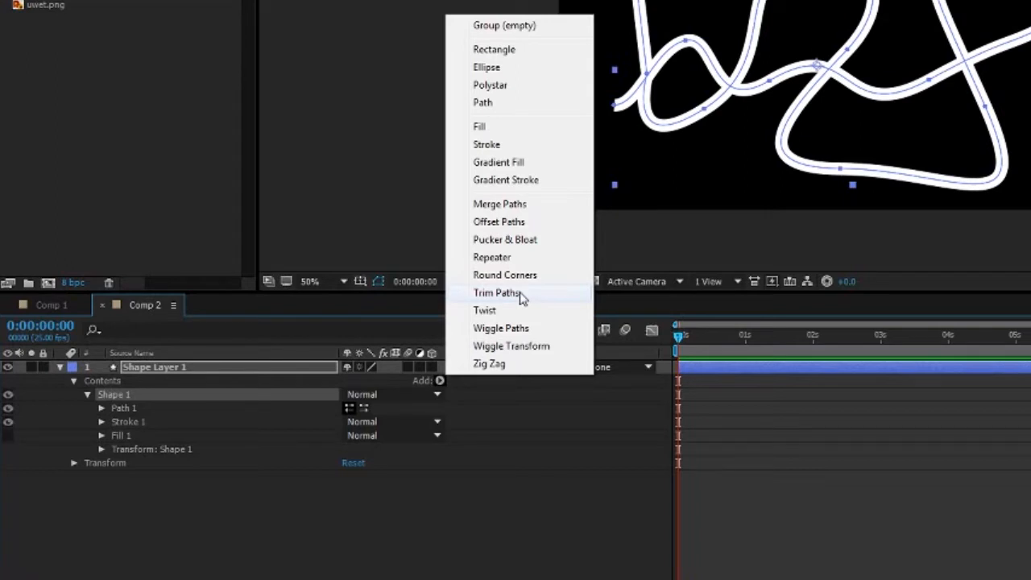
click(496, 293)
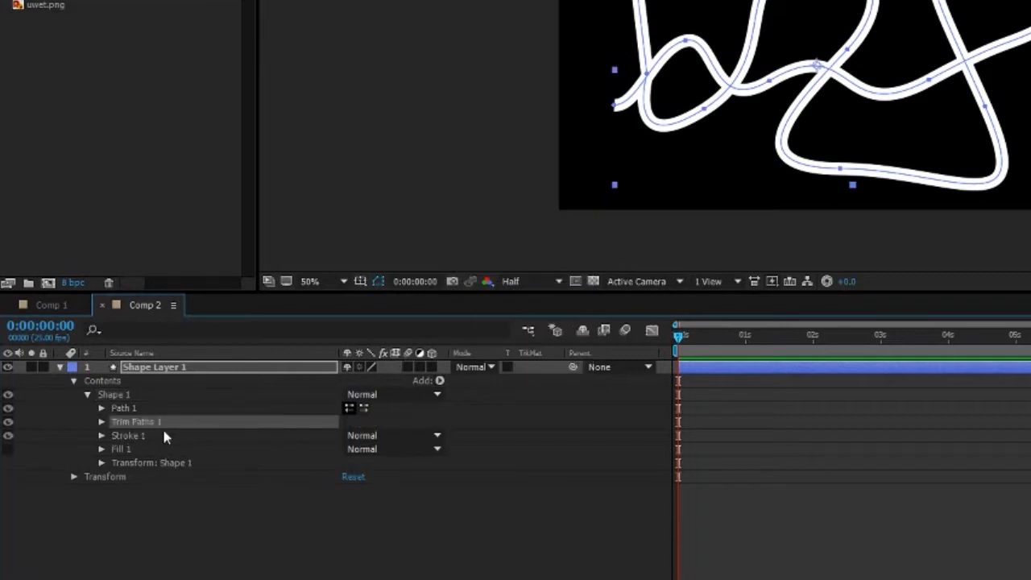
click(101, 423)
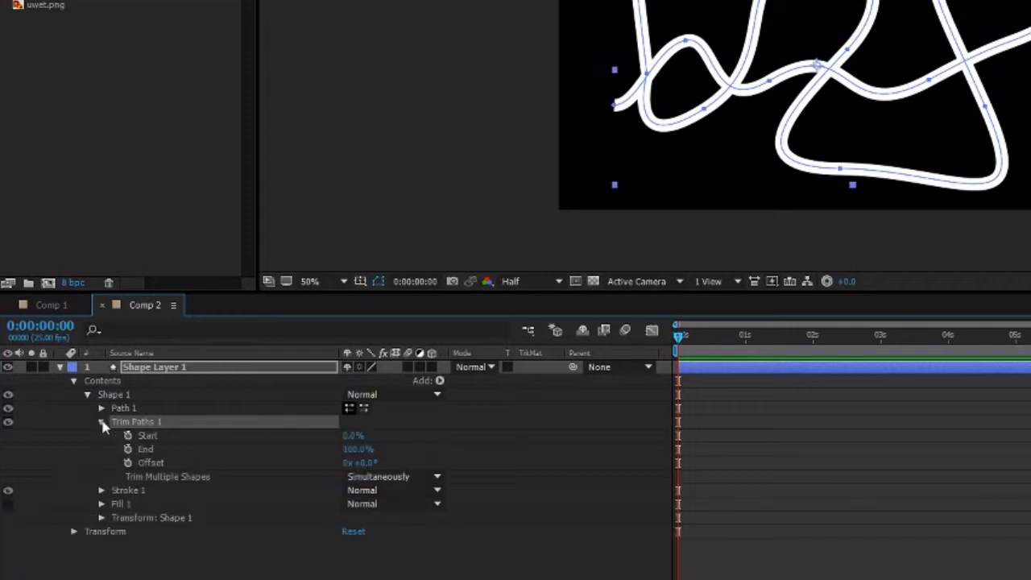
Try out different Trim Paths Start values on the looping stroke
click(146, 448)
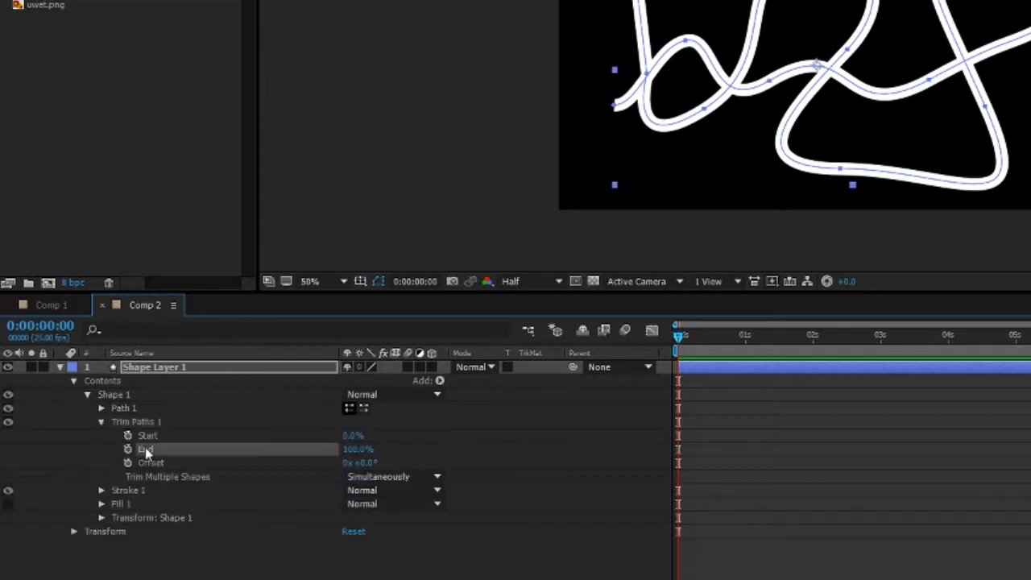
click(157, 435)
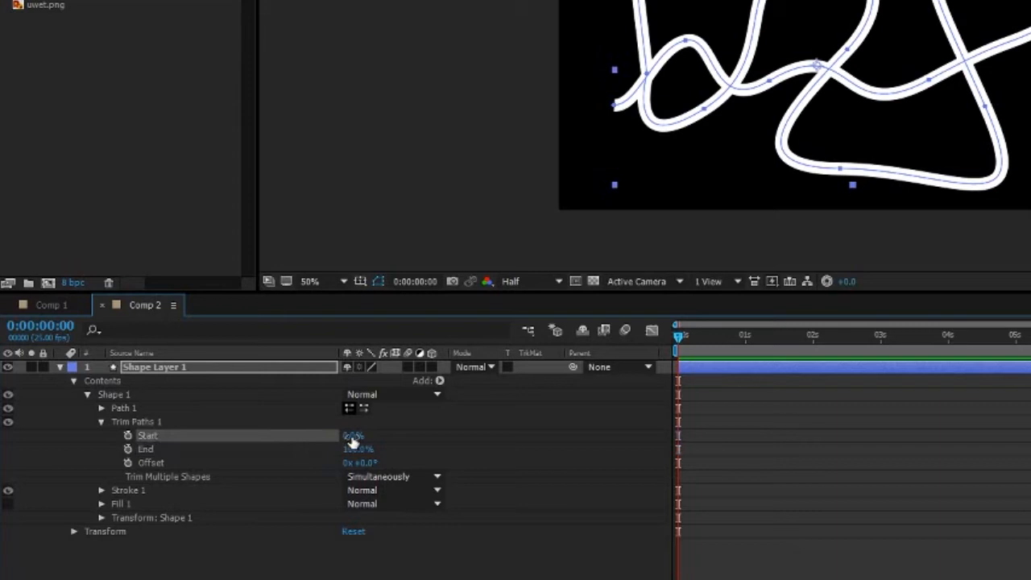
mouse_move(345, 435)
mouse_down()
mouse_move(414, 435)
mouse_move(322, 431)
mouse_move(358, 434)
mouse_up()
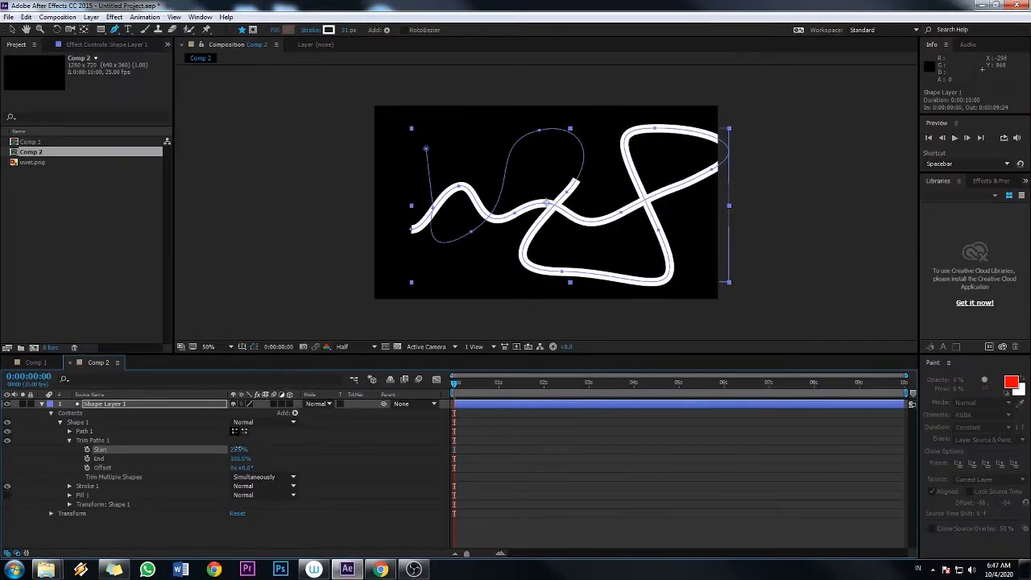
mouse_move(241, 448)
mouse_down()
mouse_move(261, 448)
mouse_move(212, 457)
mouse_move(277, 458)
mouse_move(216, 448)
mouse_up()
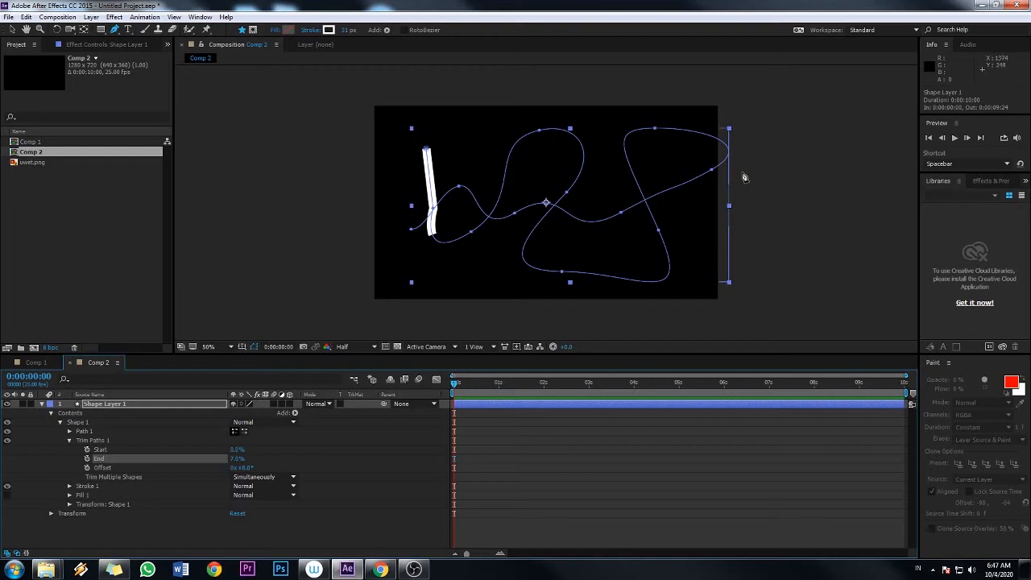
Set the Trim Paths End to 10% and enable keyframing for both Start and End at 0:00:00:00
click(230, 462)
click(237, 459)
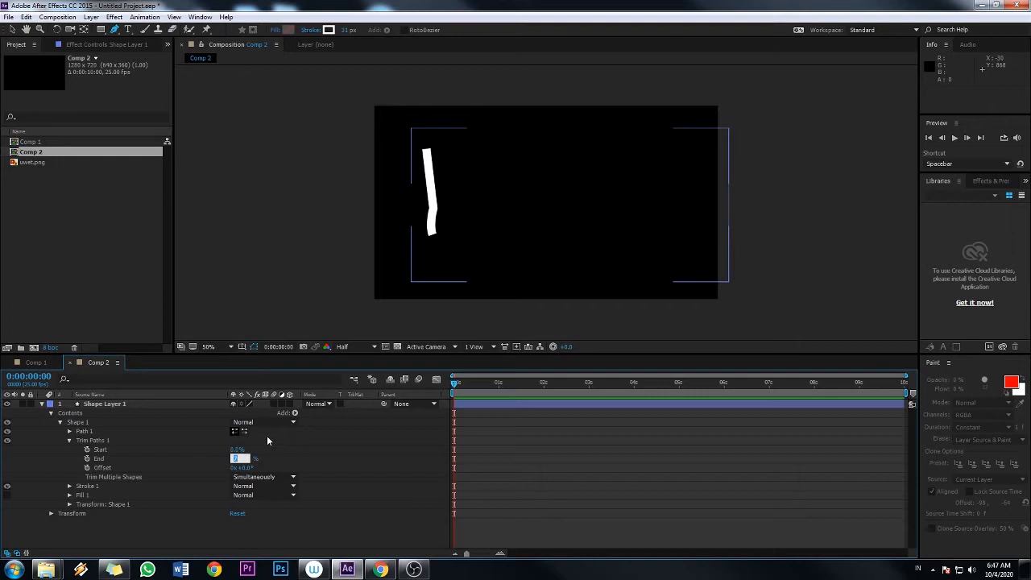
key(Return)
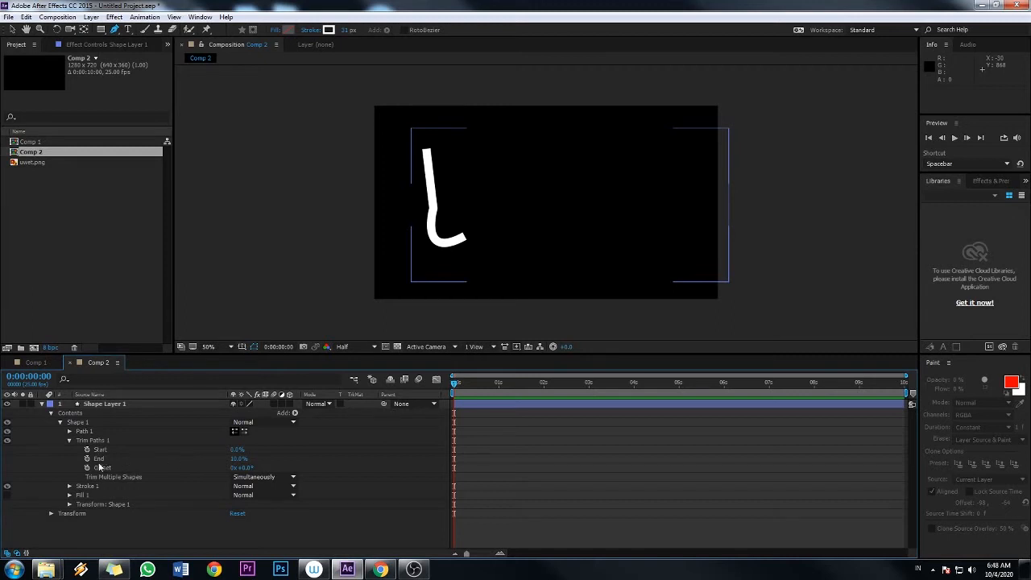
click(87, 448)
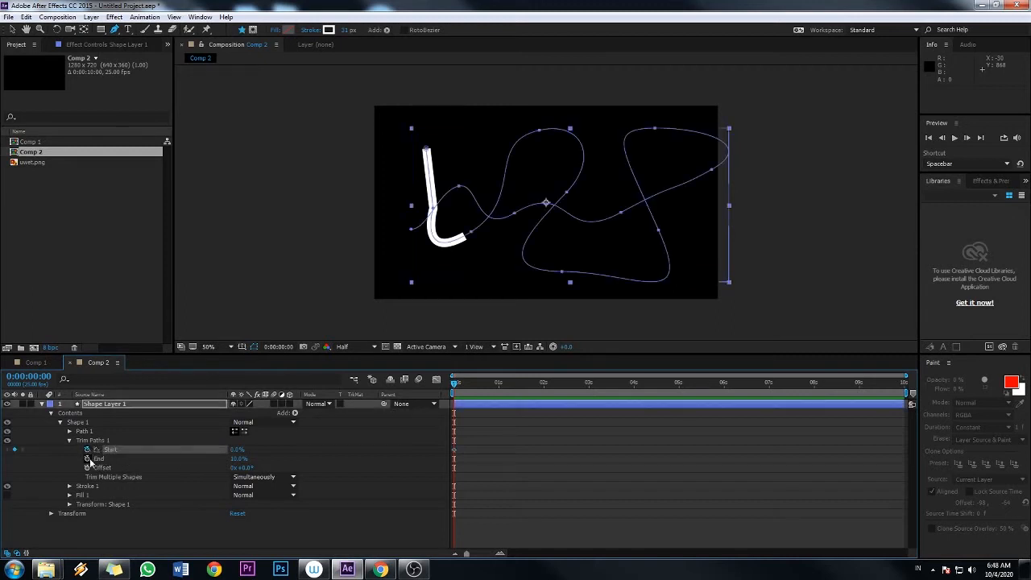
click(87, 458)
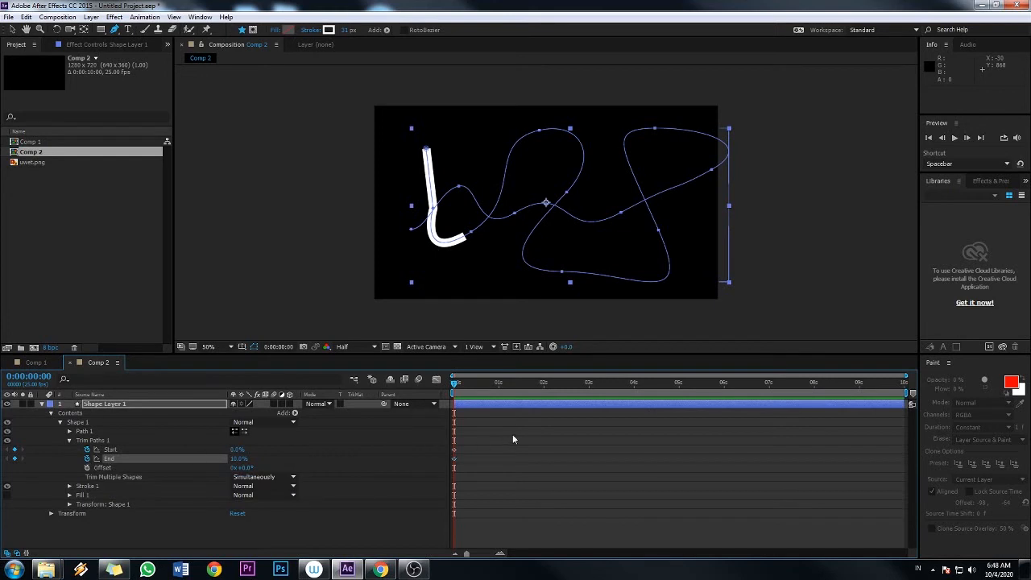
At 0:00:09:24, keyframe the Trim Paths End at 100% and Start at 90%
drag(484, 383, 934, 403)
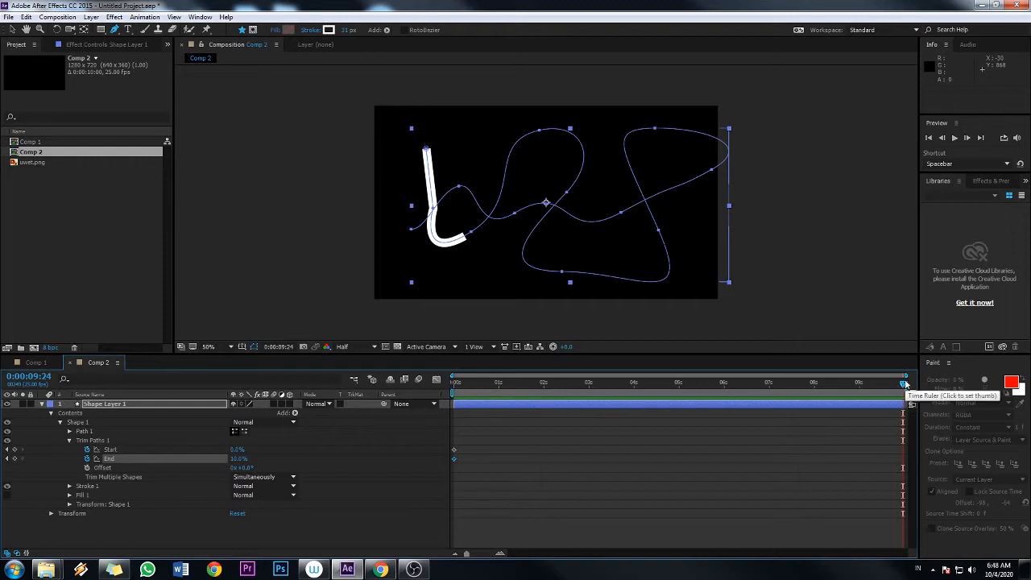
click(239, 458)
drag(239, 458, 352, 449)
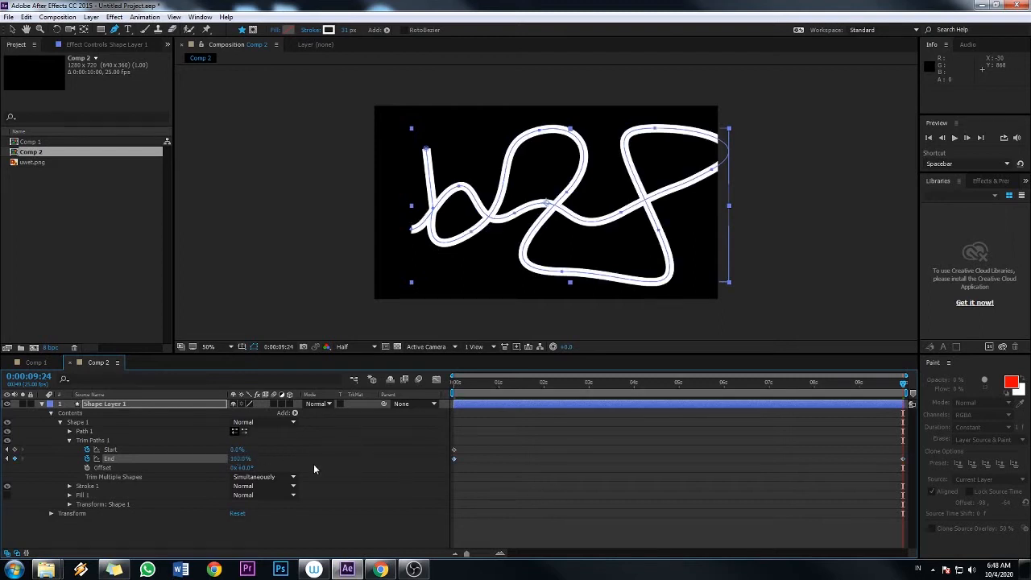
mouse_move(238, 450)
mouse_down()
mouse_move(285, 444)
mouse_move(274, 439)
mouse_up()
click(238, 450)
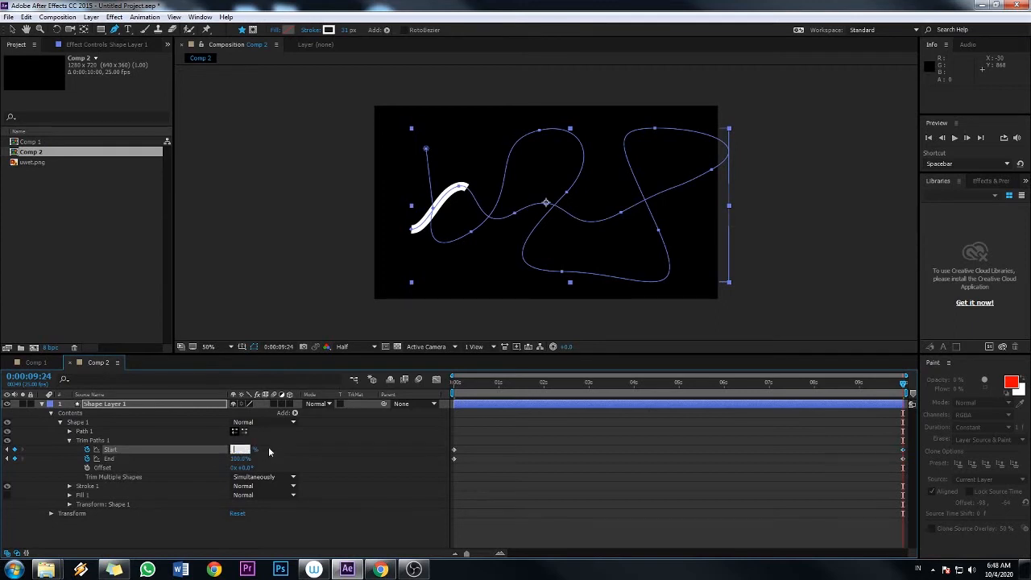
text(90)
key(Return)
Preview the trimmed stroke's animation and return to the first frame, with the Selection tool active
key(space)
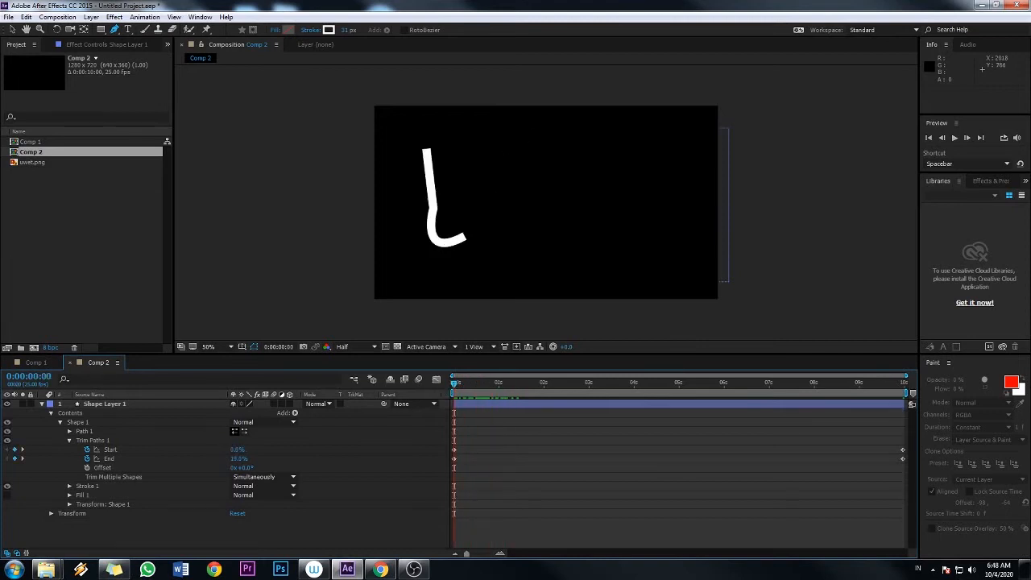
click(955, 140)
click(954, 139)
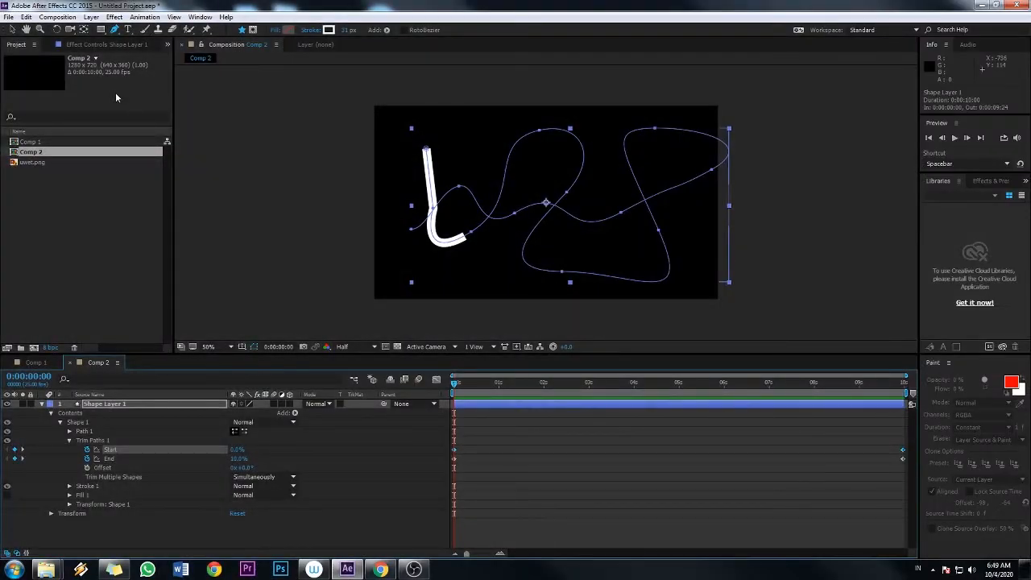
click(12, 29)
key(space)
key(space)
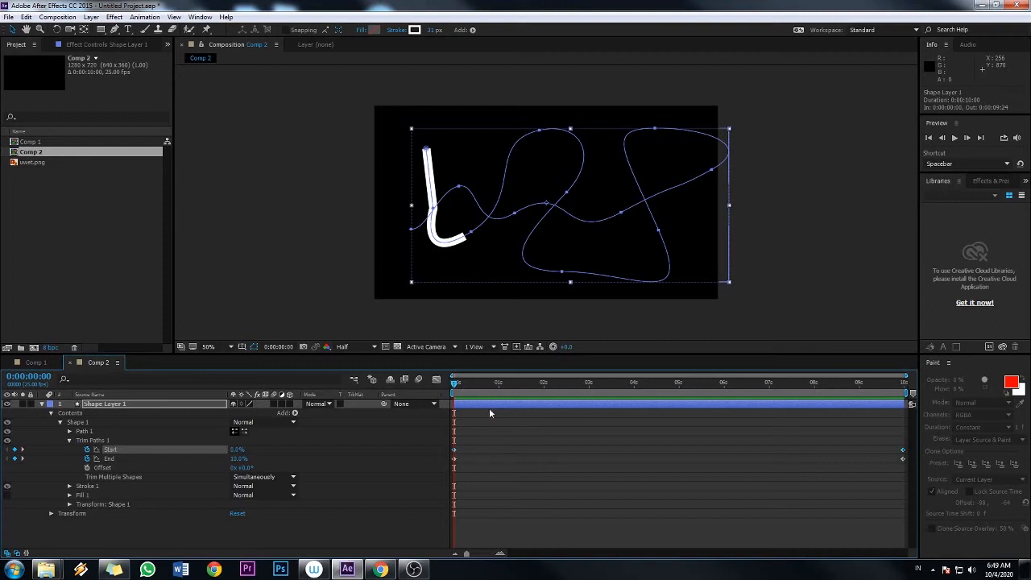
mouse_move(455, 384)
mouse_down()
mouse_move(690, 390)
mouse_move(881, 411)
mouse_move(388, 404)
mouse_up()
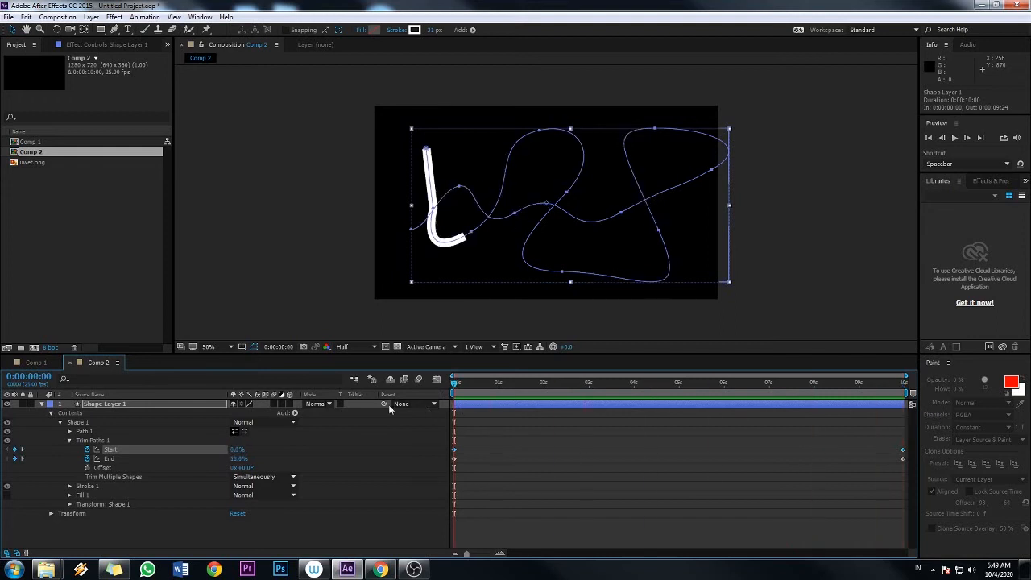
Apply Easy Ease to the Trim Paths Start and End keyframes, and preview the eased motion
click(130, 456)
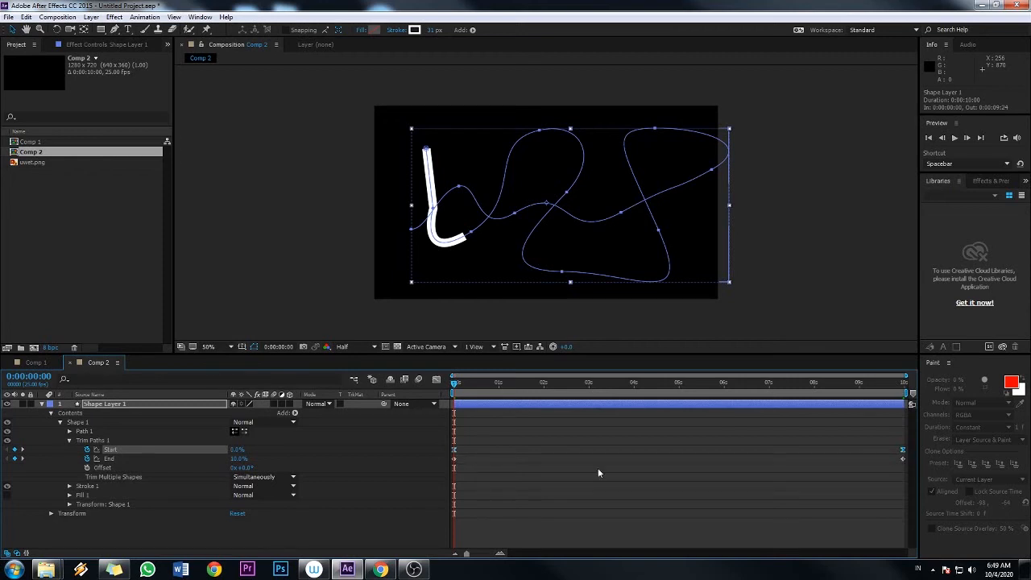
click(114, 460)
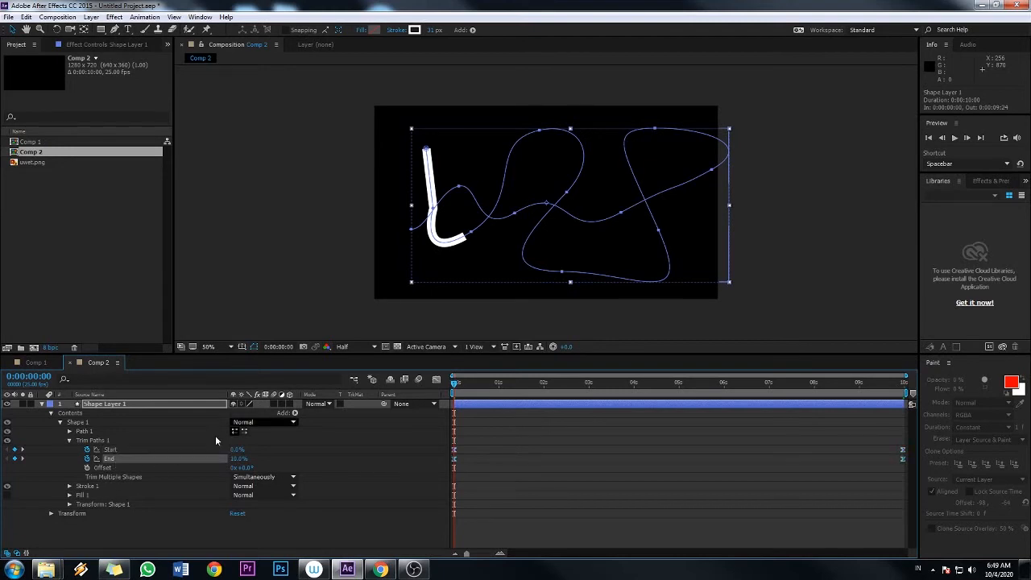
click(955, 138)
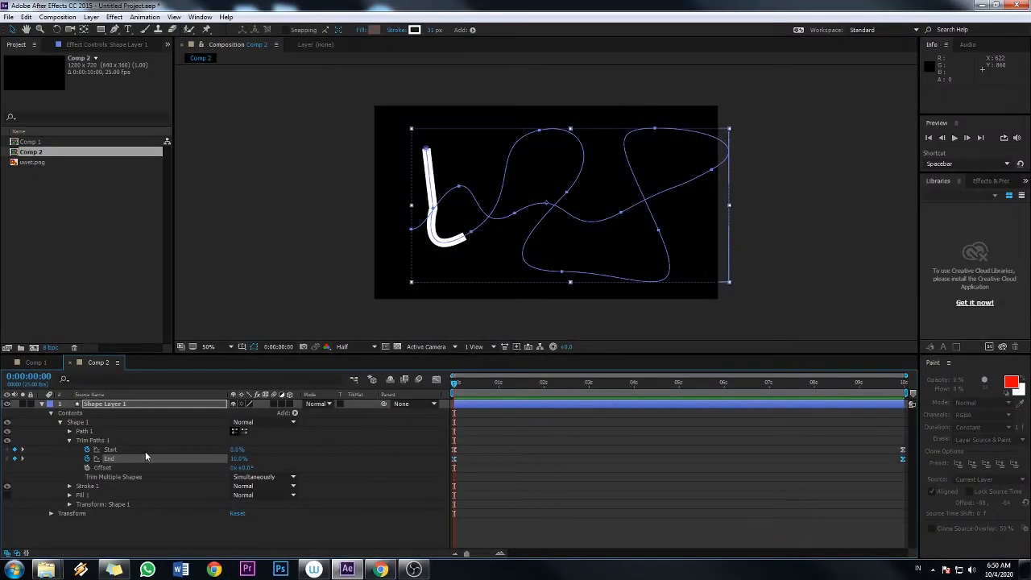
In the Graph Editor, sharpen the Start property's speed curve by pulling both keyframe handles inward toward the middle
click(219, 449)
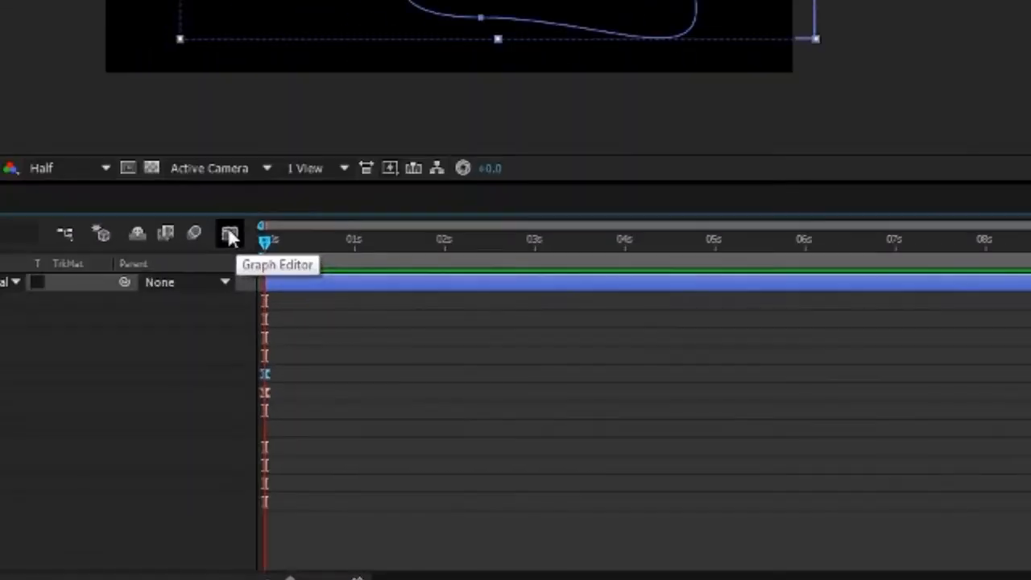
click(229, 234)
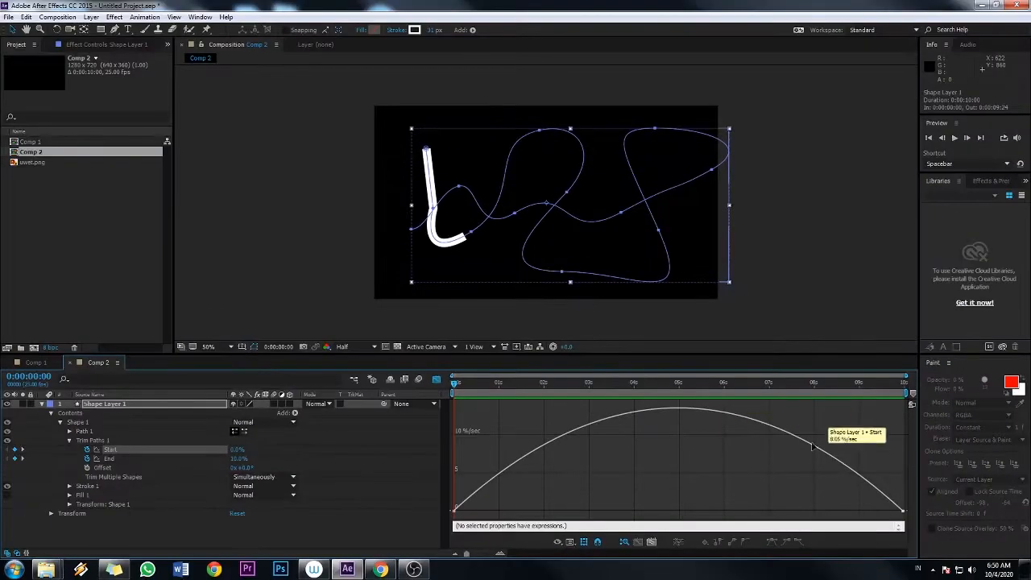
click(630, 347)
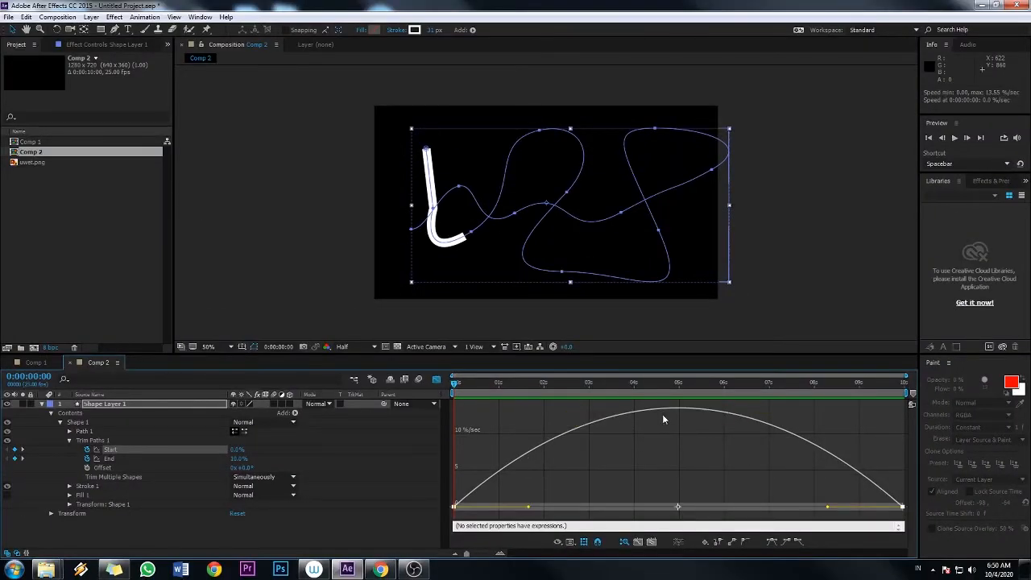
right_click(710, 432)
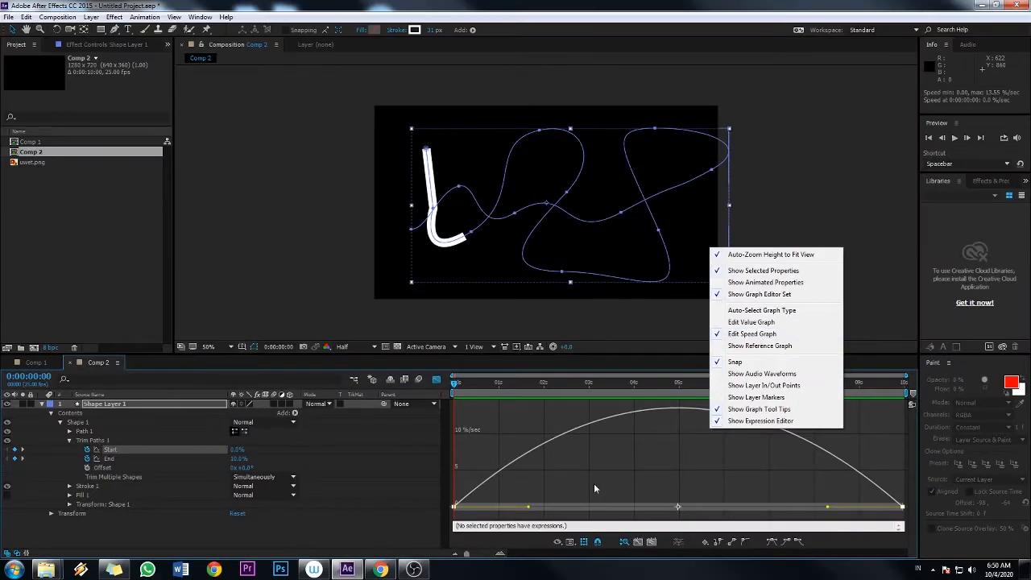
click(110, 457)
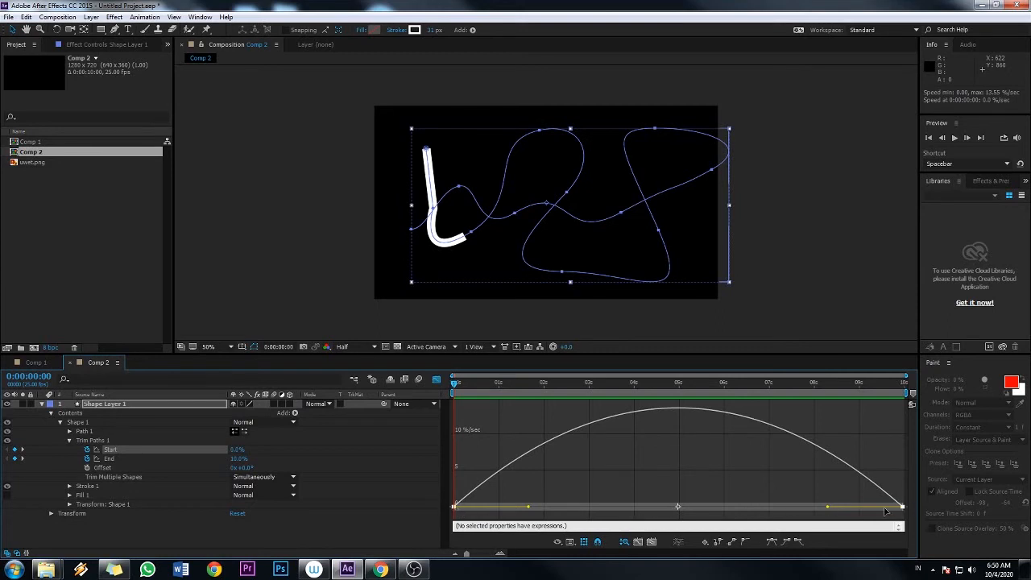
drag(828, 509, 724, 513)
drag(527, 510, 667, 517)
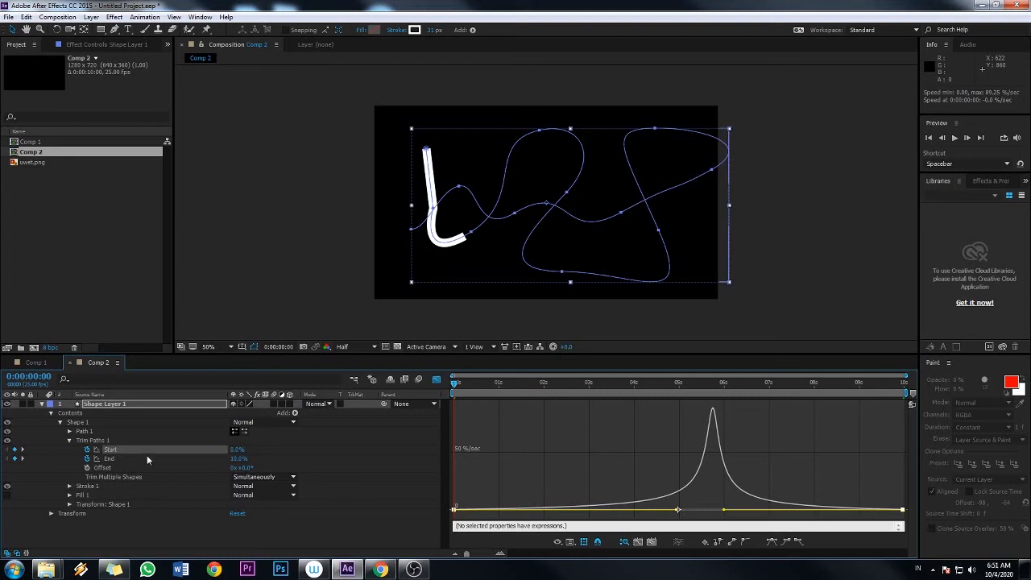
Sharpen the End property's speed curve by pulling both keyframe handles inward toward the middle, and preview the animation
click(119, 460)
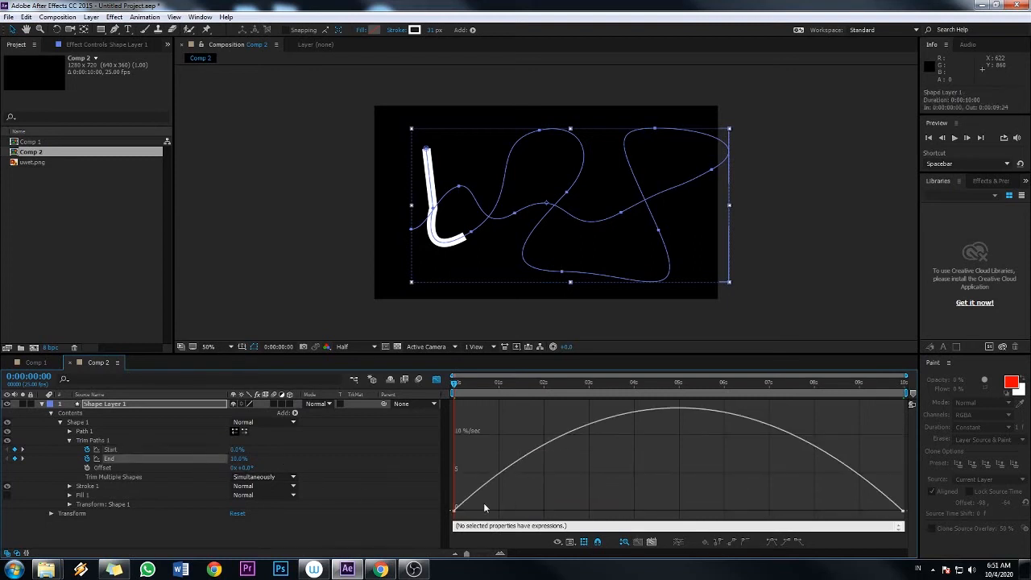
click(453, 511)
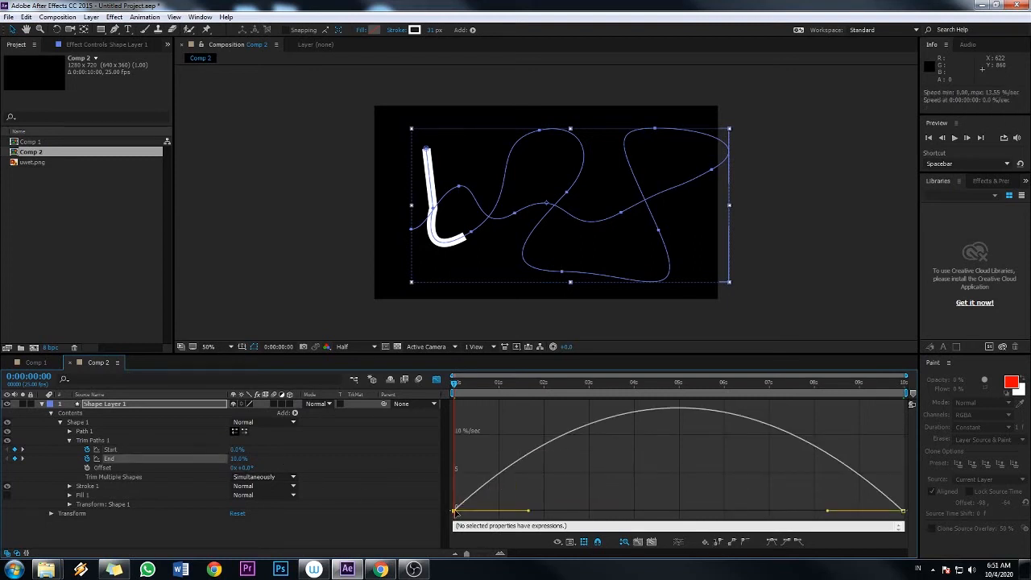
drag(530, 513, 668, 514)
drag(827, 512, 725, 516)
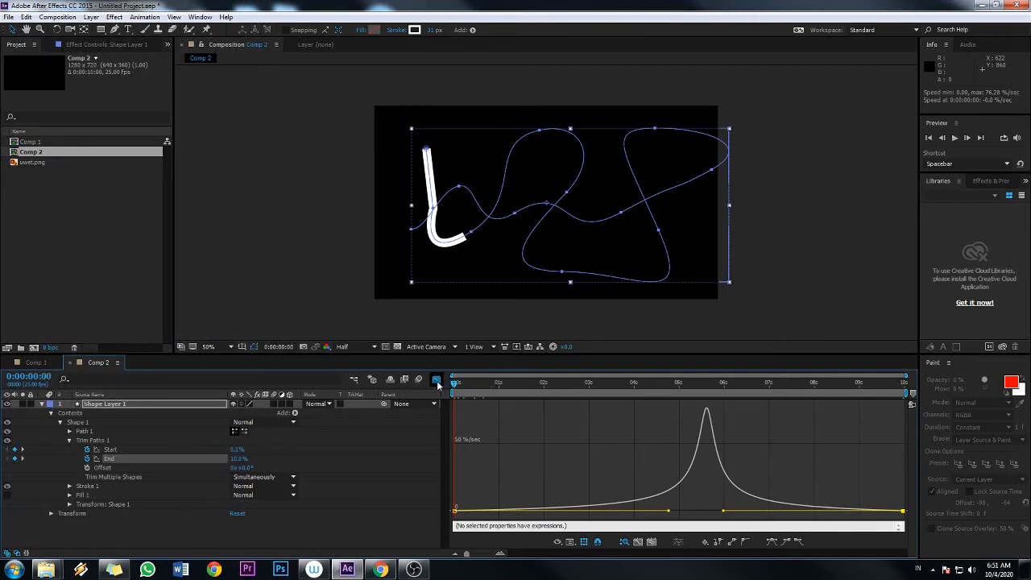
click(955, 137)
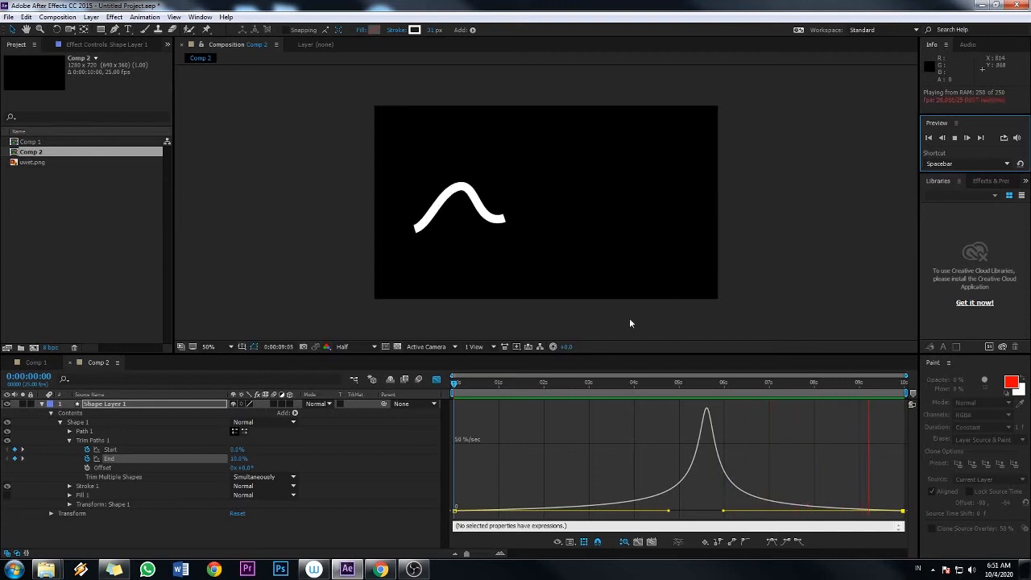
Play and scrub through the eased Trim Paths animation in the second composition, starting from the first frame
key(space)
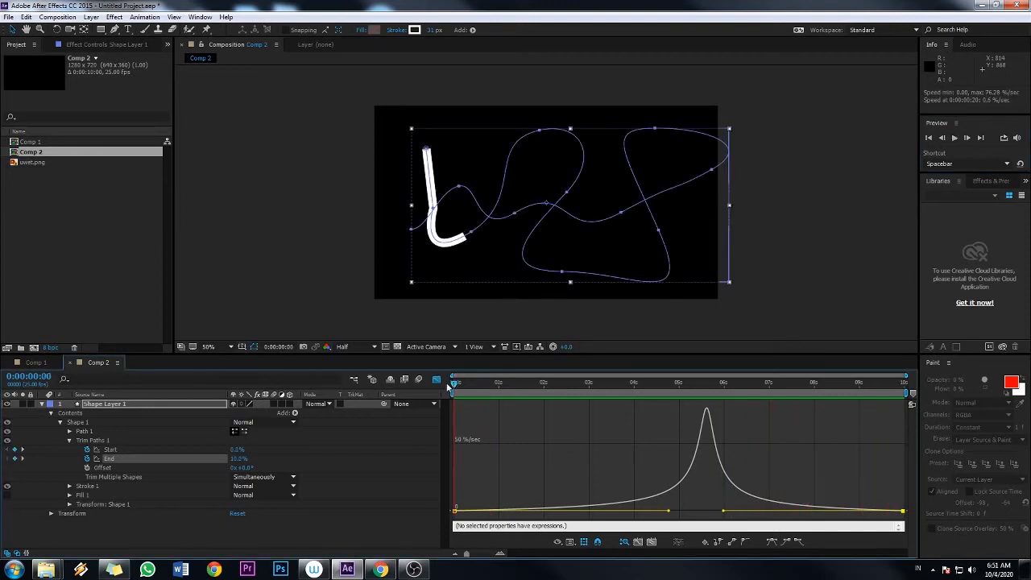
mouse_move(451, 385)
mouse_down()
mouse_move(562, 410)
mouse_move(741, 407)
mouse_move(876, 422)
mouse_up()
key(Home)
click(954, 137)
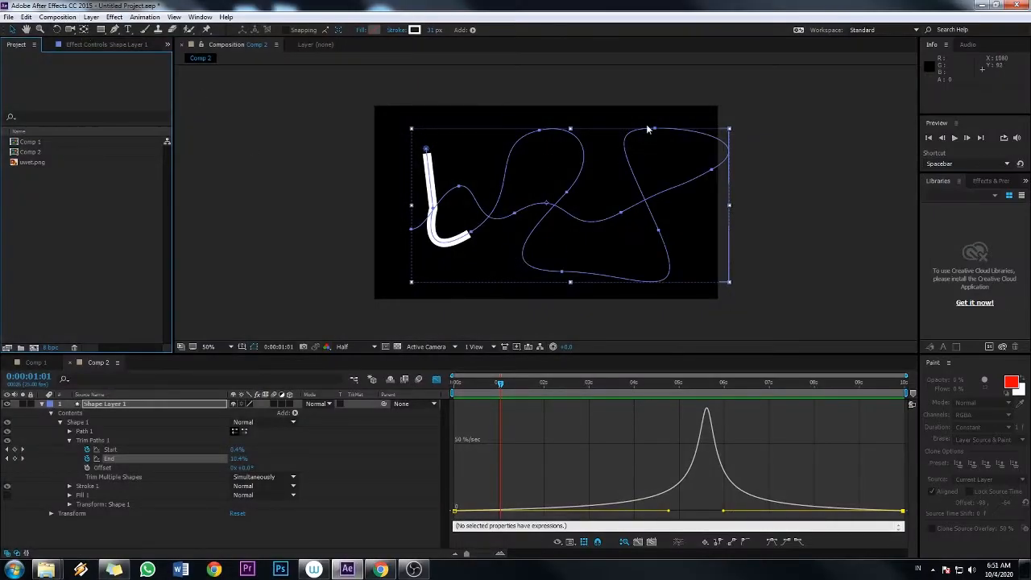
Import montor mabur.png from the 02 MASKING folder as footage
double_click(64, 198)
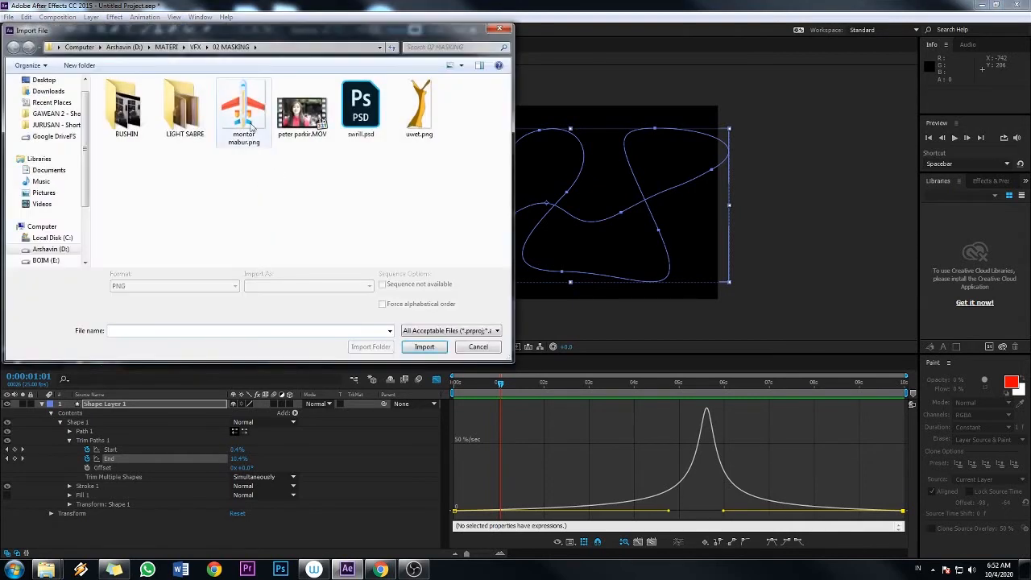
click(245, 115)
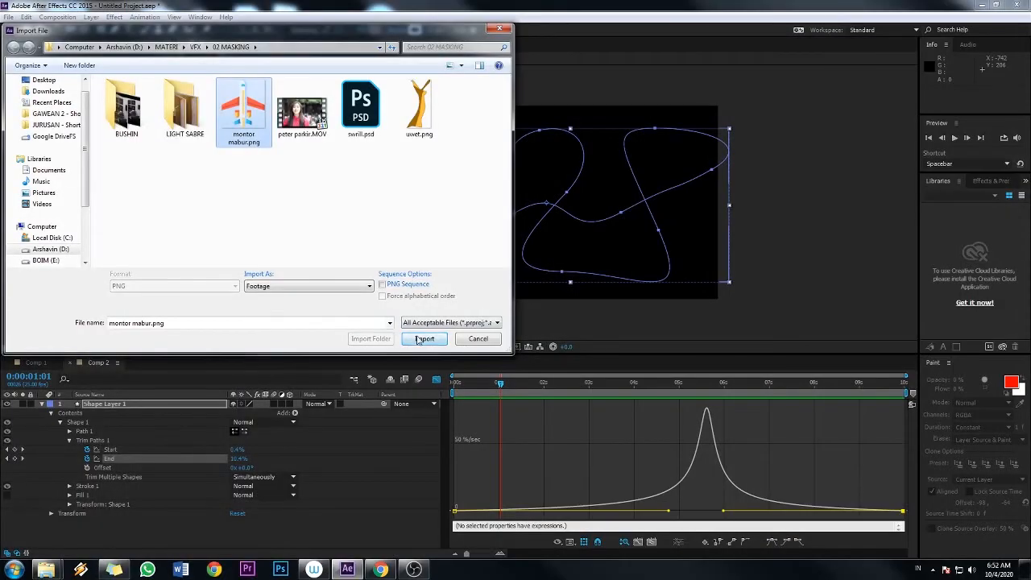
click(420, 338)
click(128, 229)
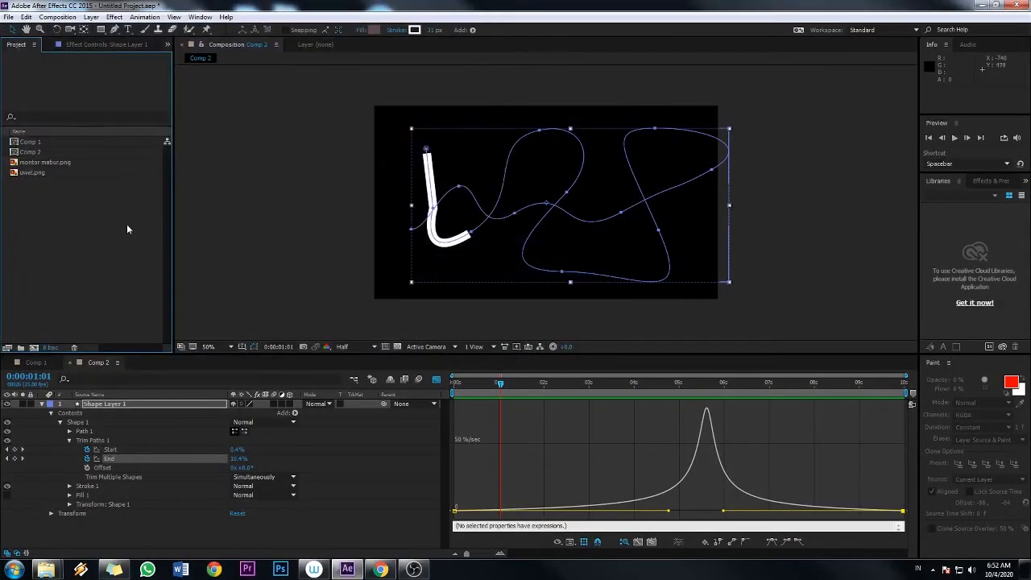
Create a third composition, accepting the offered settings
click(57, 17)
click(51, 24)
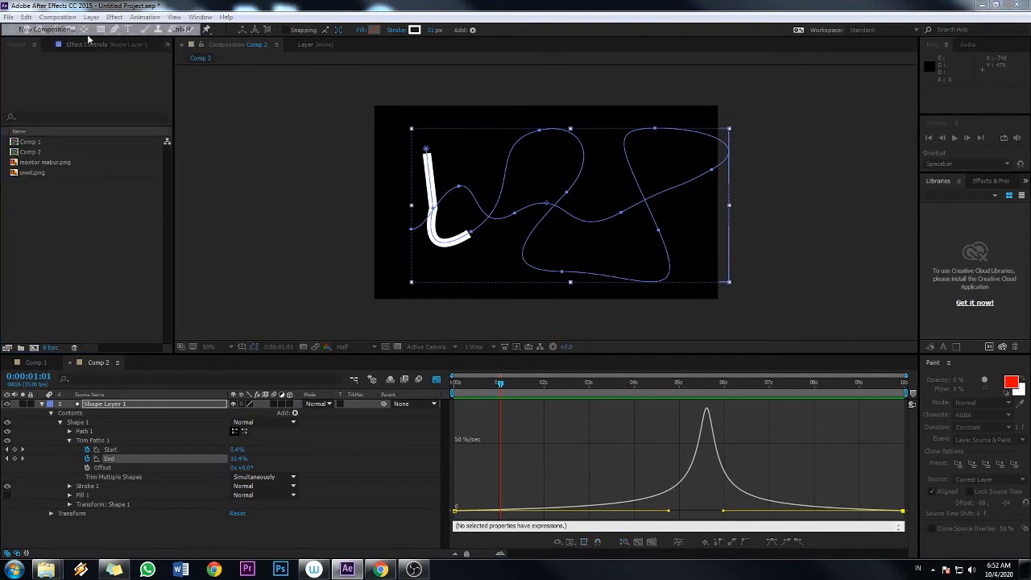
click(581, 308)
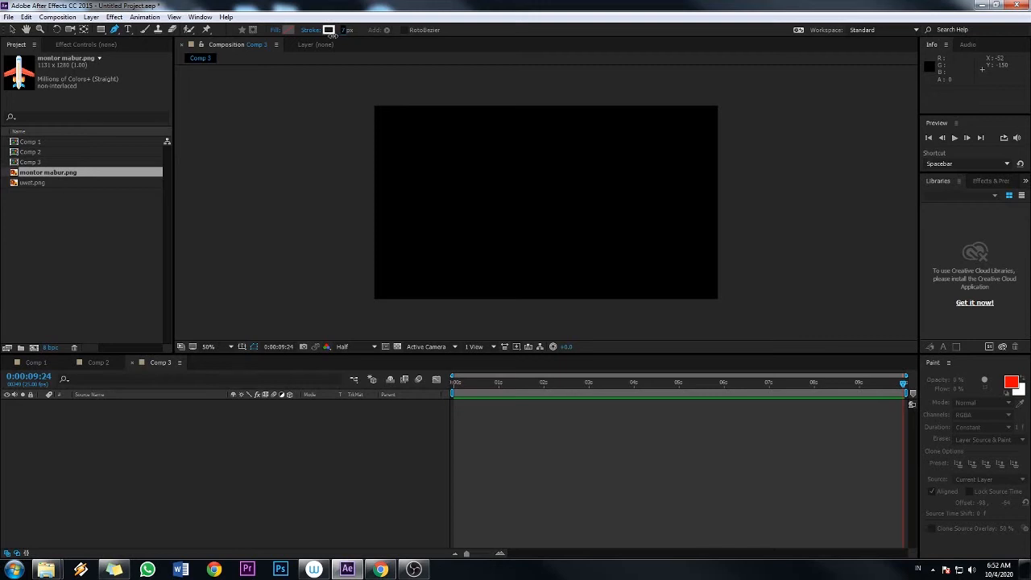
Draw an open, looping curve across the empty composition with the Pen tool, using a white 7 px stroke and no fill
click(405, 130)
drag(395, 183, 459, 230)
drag(459, 191, 494, 199)
drag(484, 253, 595, 240)
drag(600, 167, 607, 142)
drag(685, 143, 720, 157)
drag(715, 196, 668, 222)
drag(598, 216, 524, 223)
drag(463, 262, 433, 263)
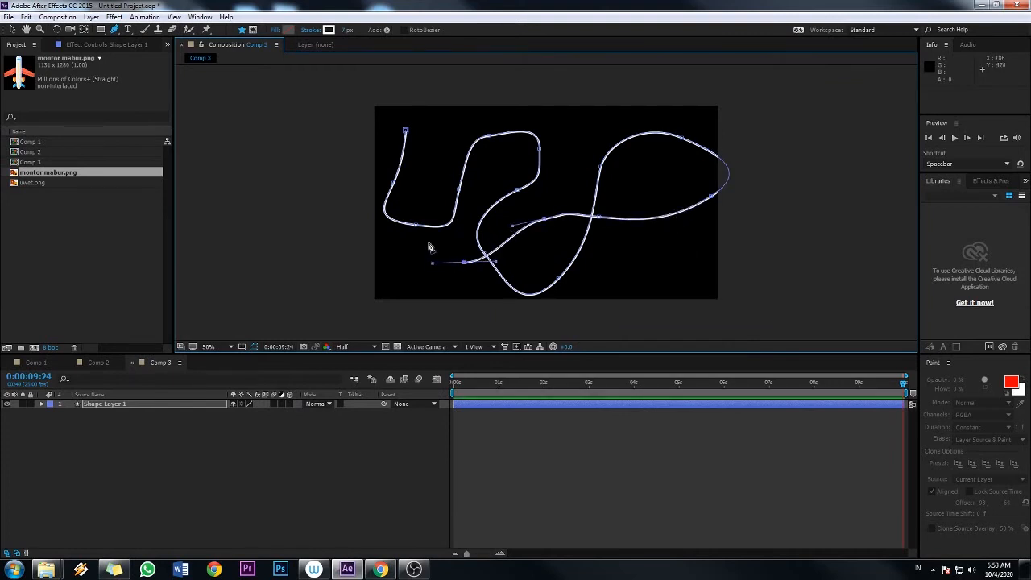
drag(458, 161, 451, 148)
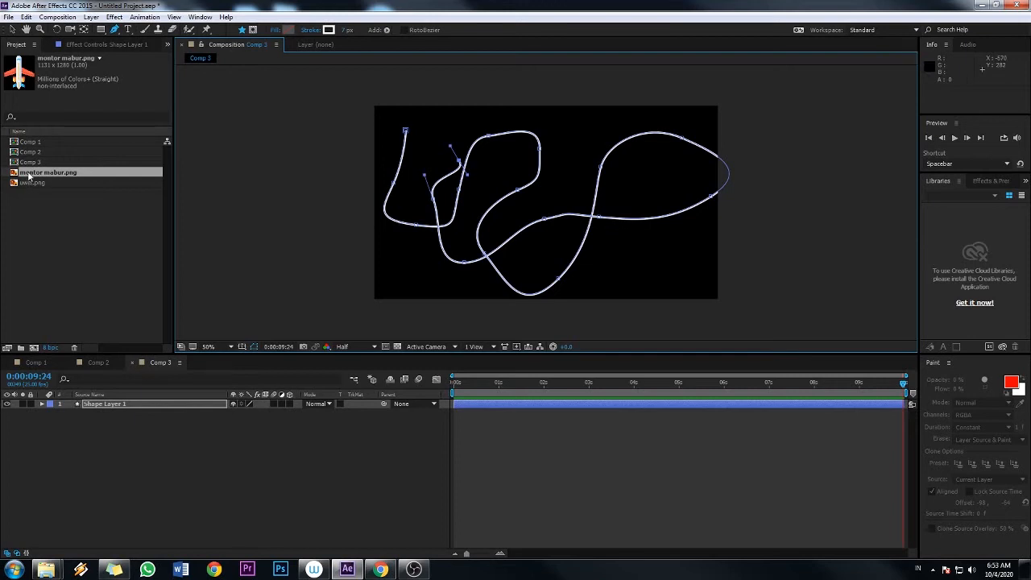
Place montor mabur.png beneath the shape layer, scaled to 11% and positioned at about 146, 288 near the curve's start
drag(29, 176, 102, 448)
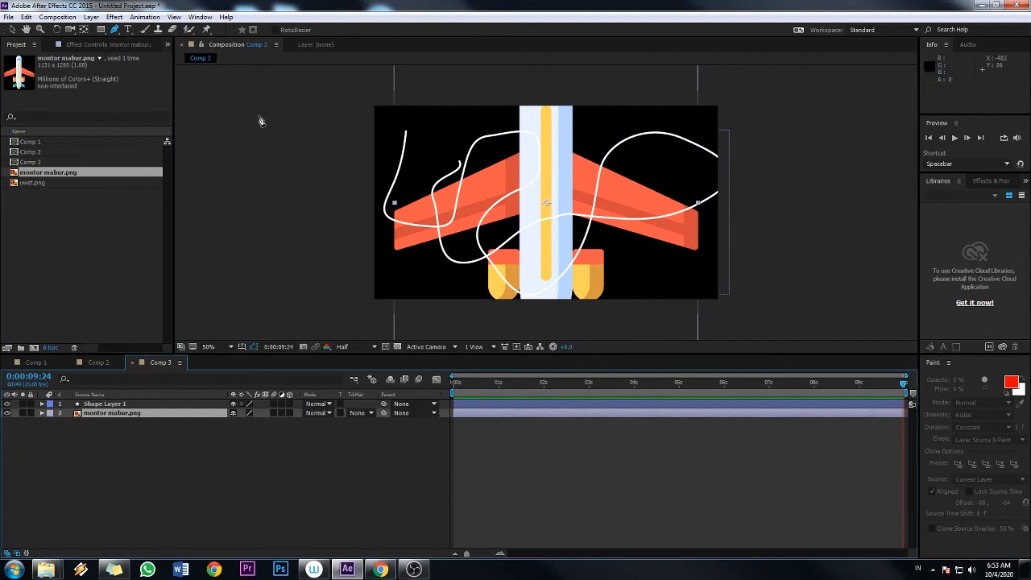
click(12, 30)
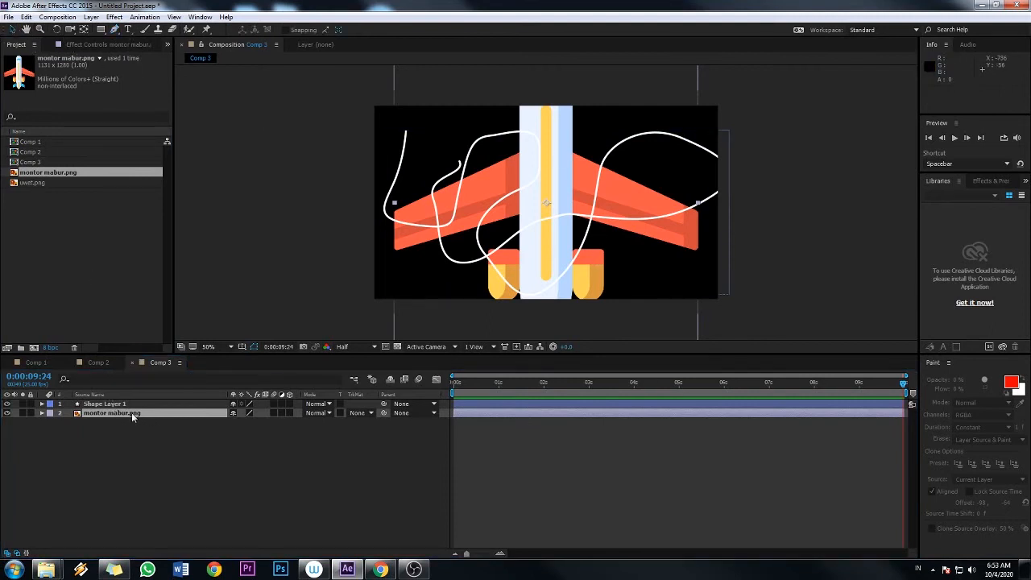
key(s)
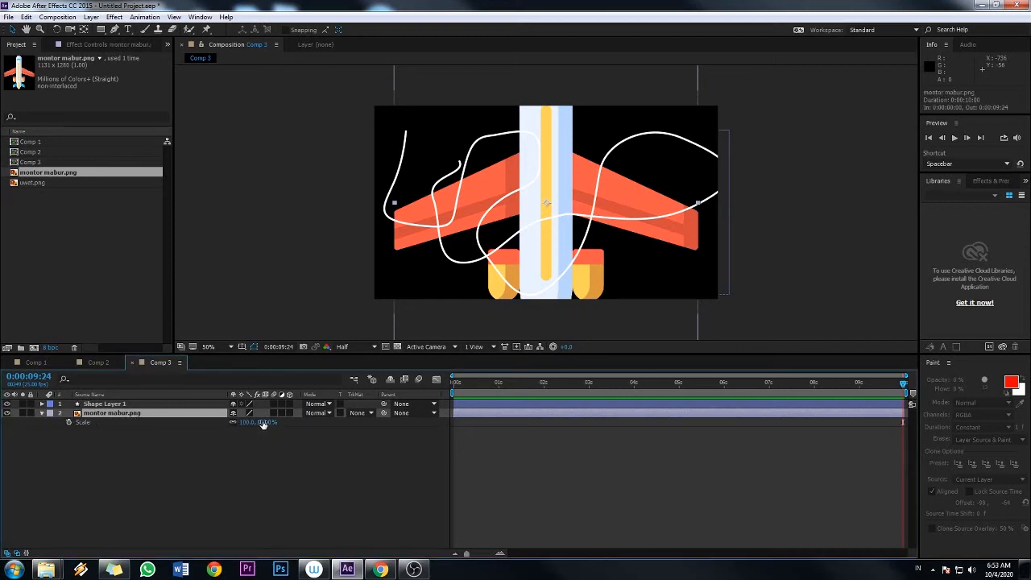
drag(263, 424, 219, 423)
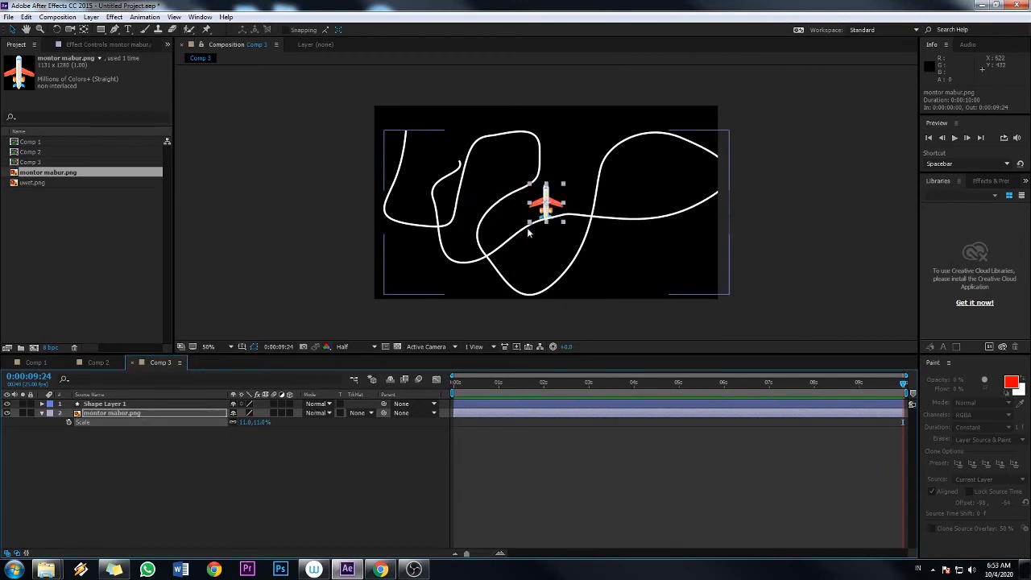
drag(552, 201, 418, 182)
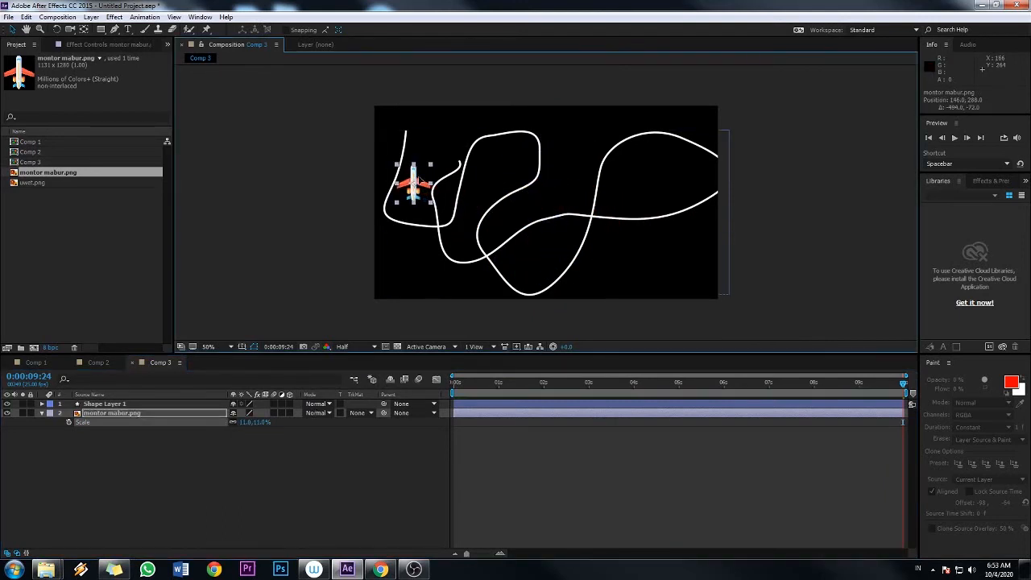
At the first frame, copy the Path property of the curve in Shape Layer 1, and collapse the layer
drag(476, 383, 419, 390)
click(130, 402)
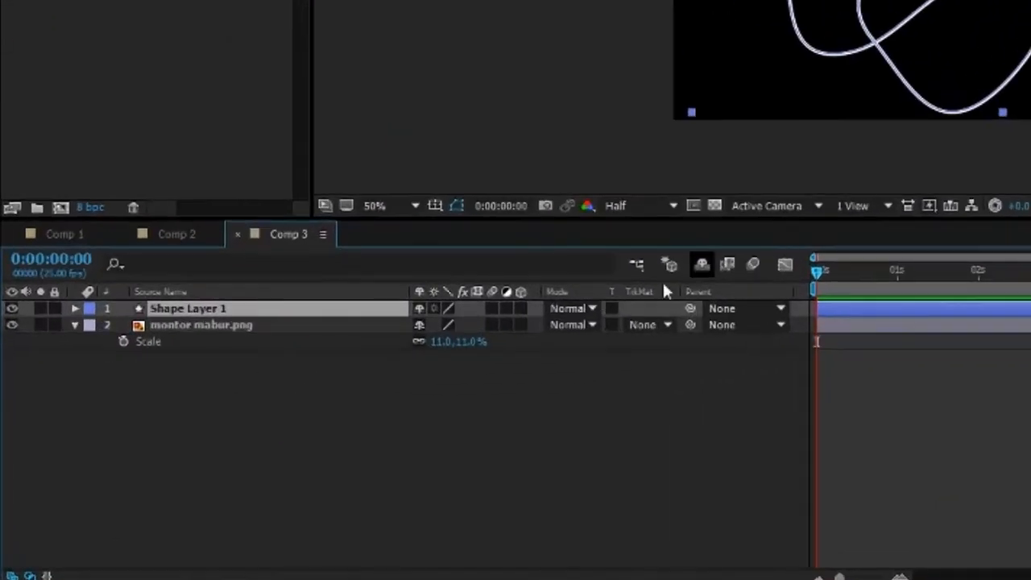
click(76, 308)
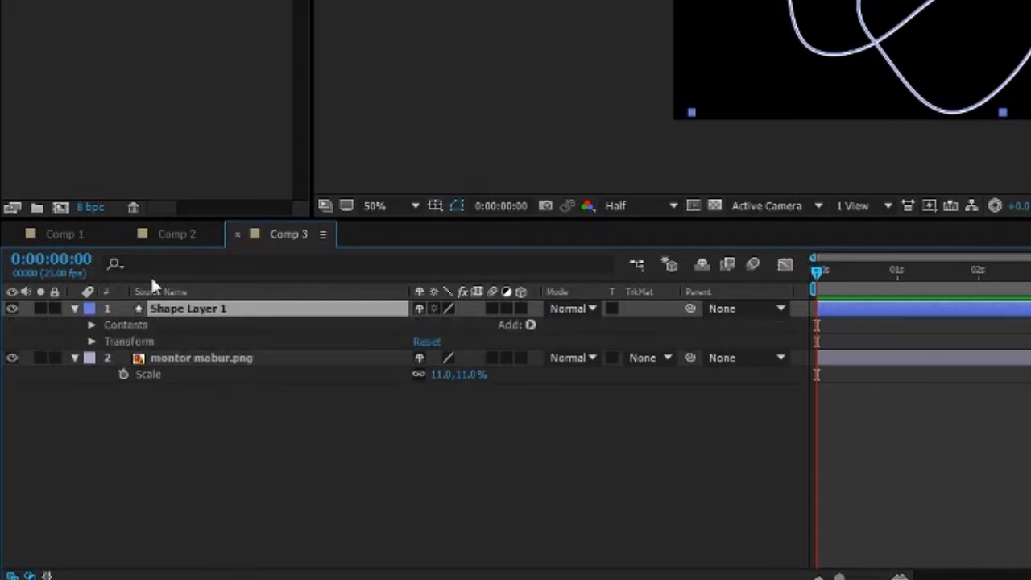
click(92, 325)
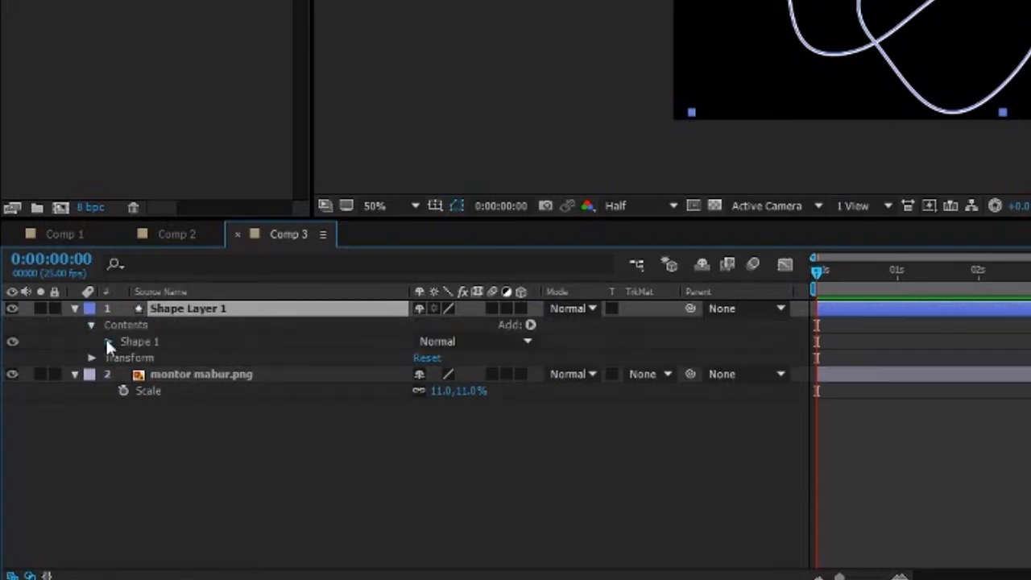
click(107, 341)
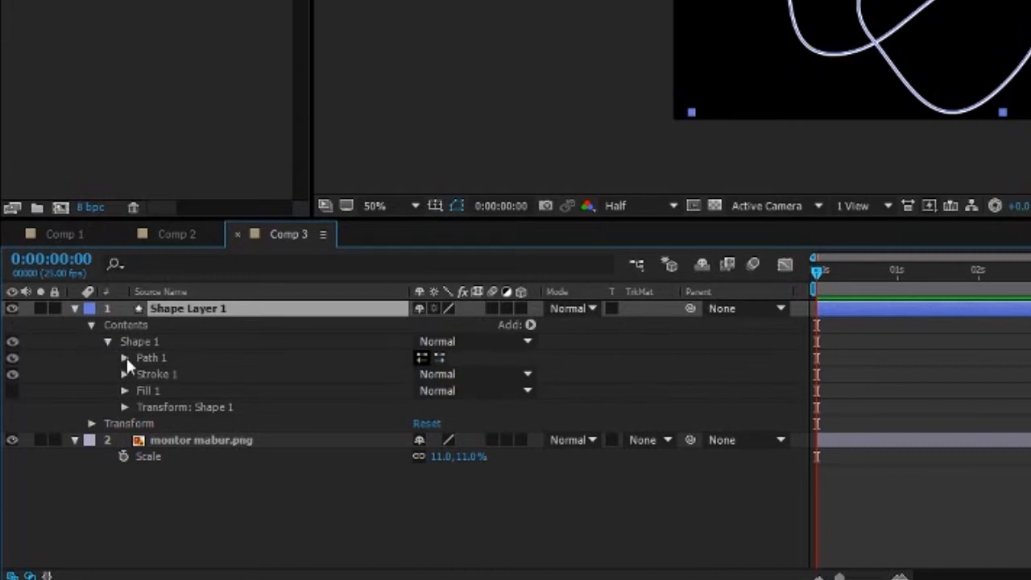
click(125, 357)
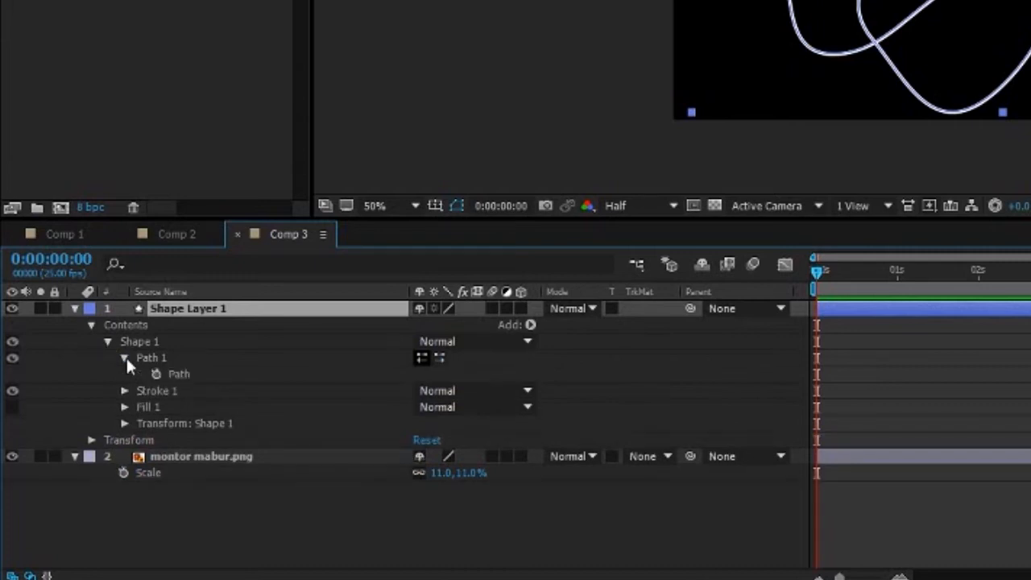
click(190, 374)
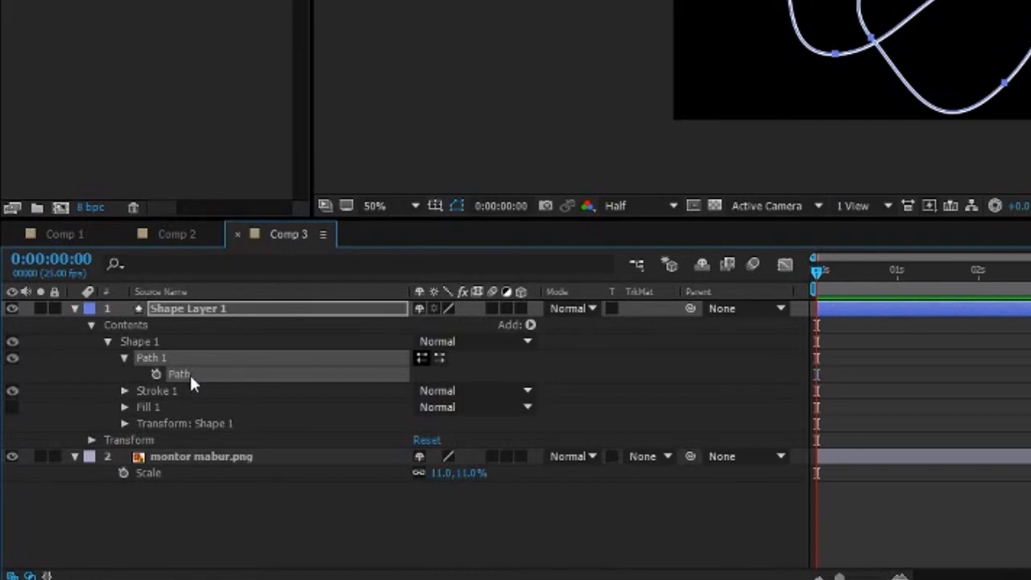
click(91, 326)
click(74, 309)
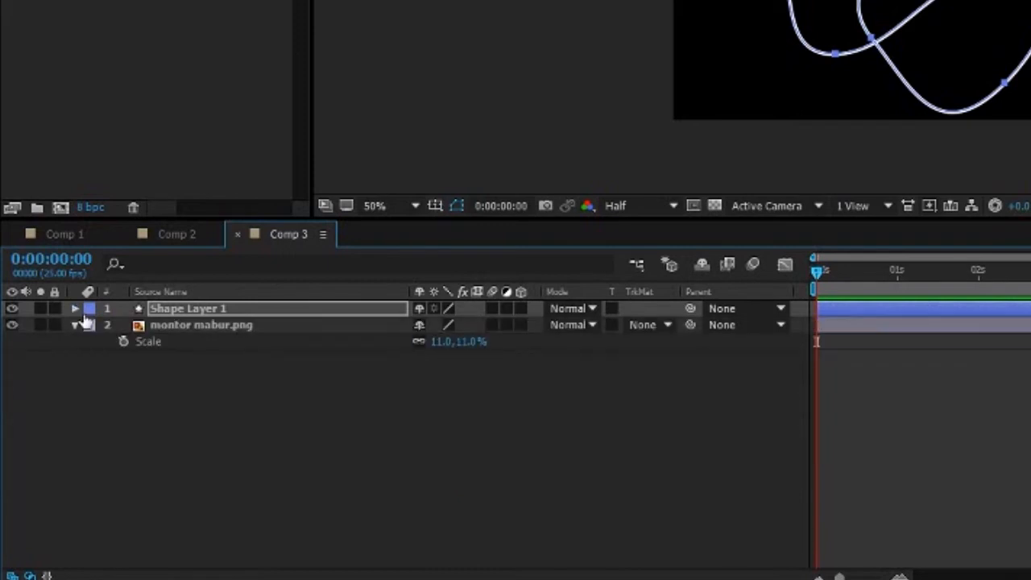
Paste the copied path into the Position property of the montor mabur.png layer at the first frame, and preview the motion
click(215, 329)
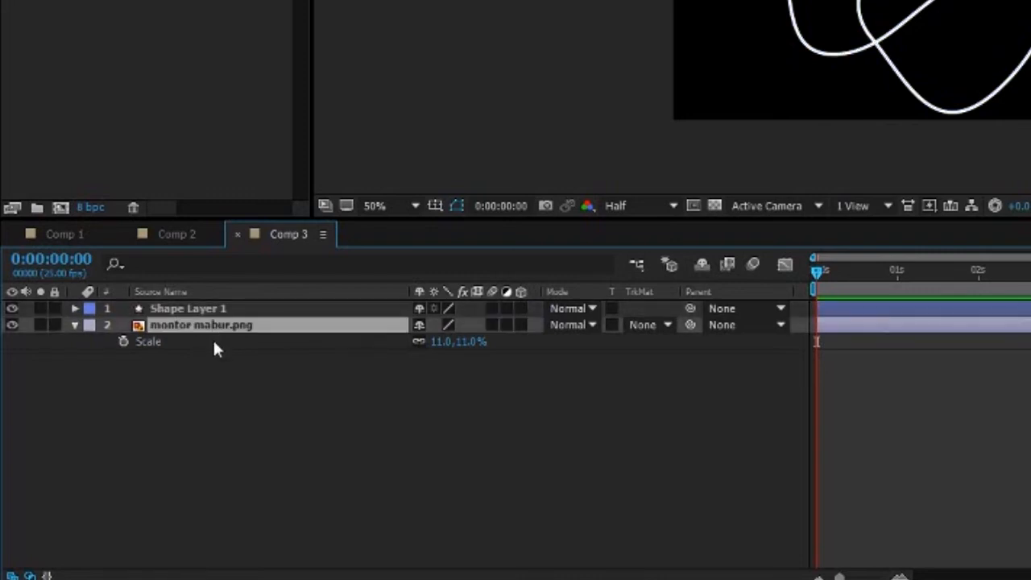
click(73, 325)
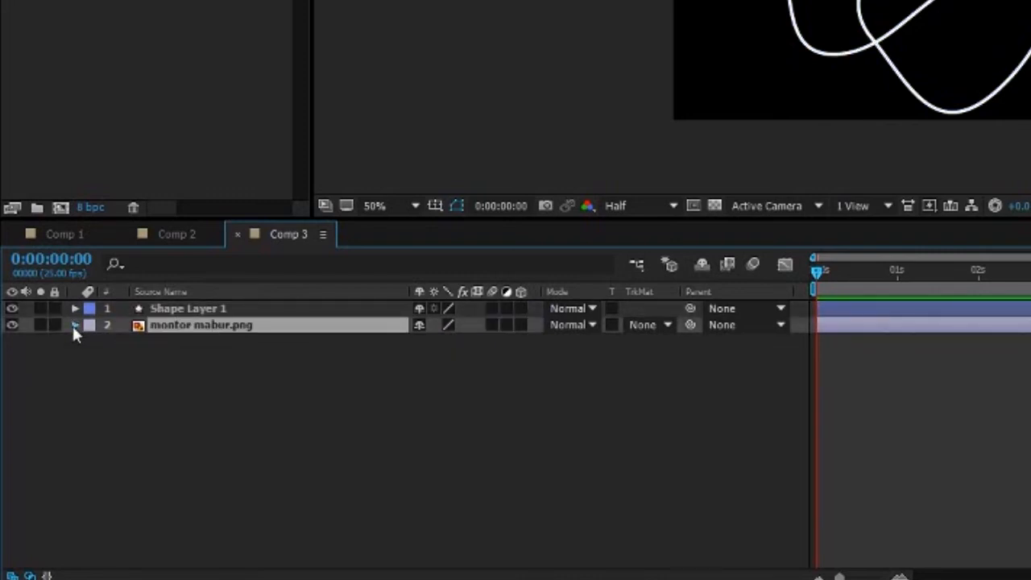
click(72, 325)
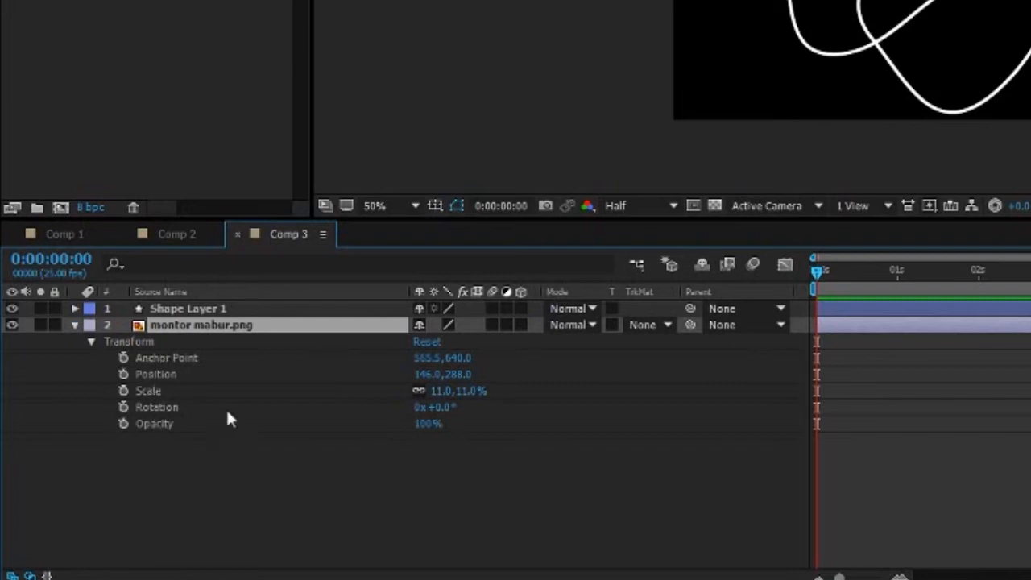
click(167, 374)
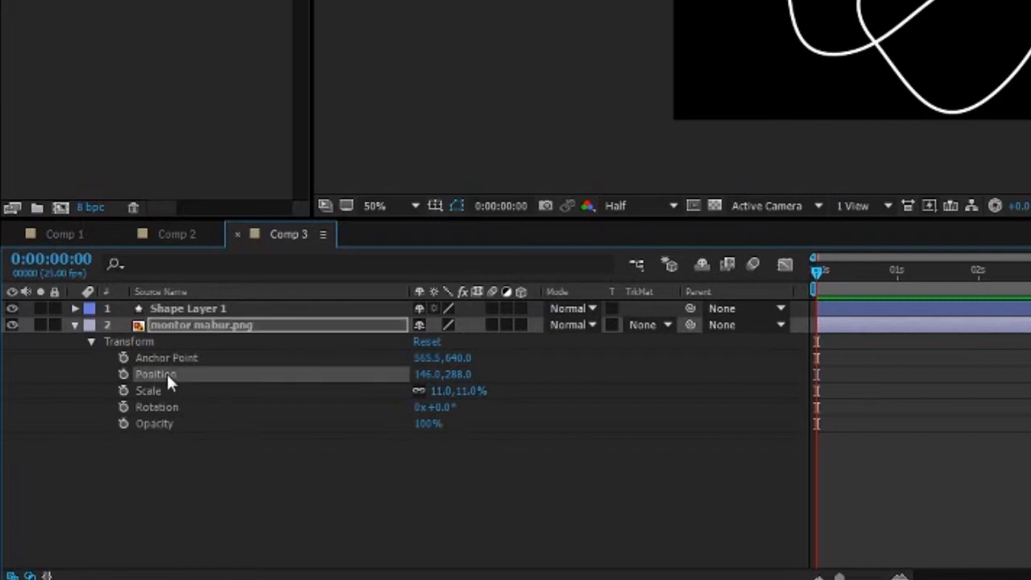
click(232, 324)
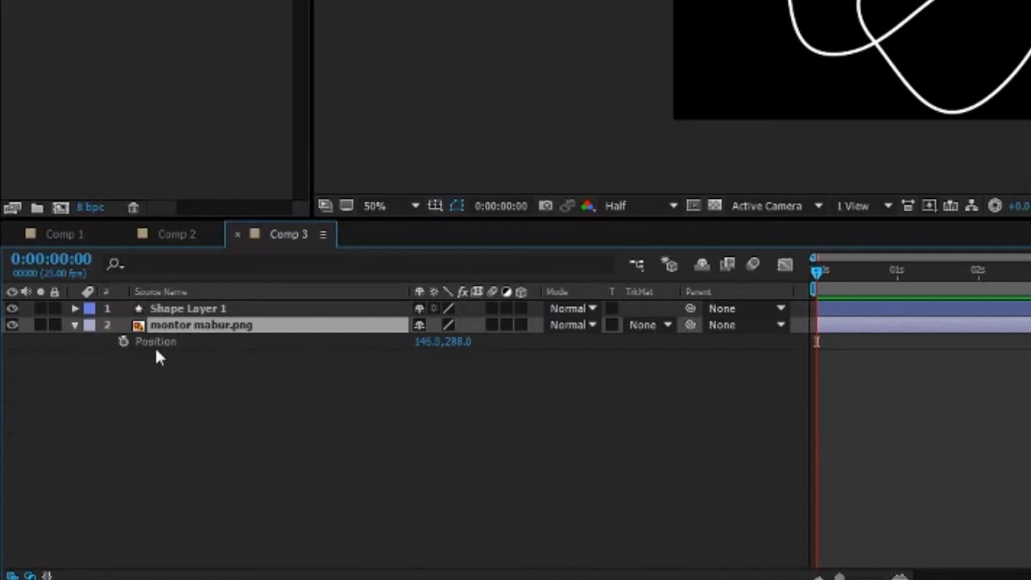
click(157, 342)
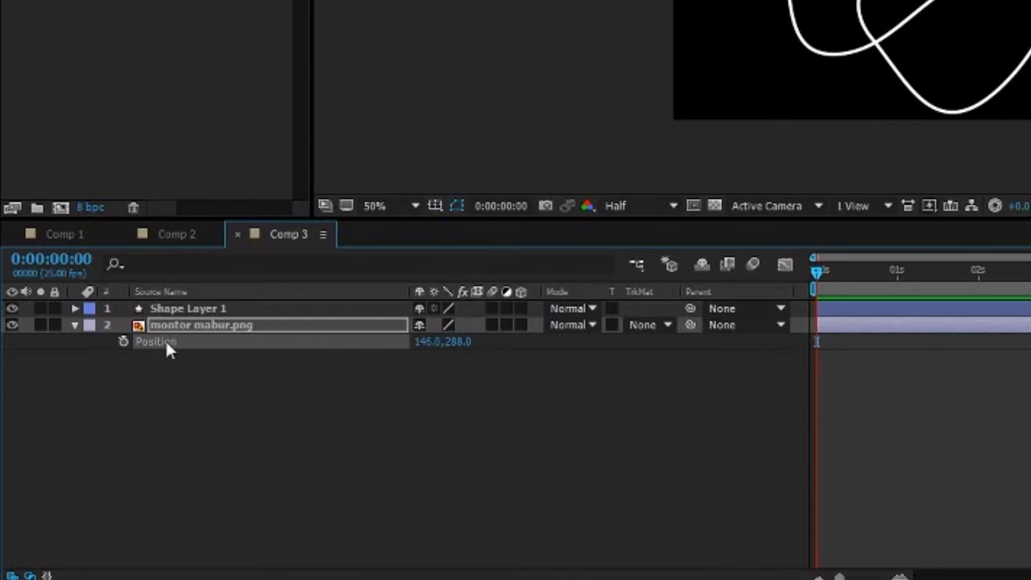
key(ctrl+v)
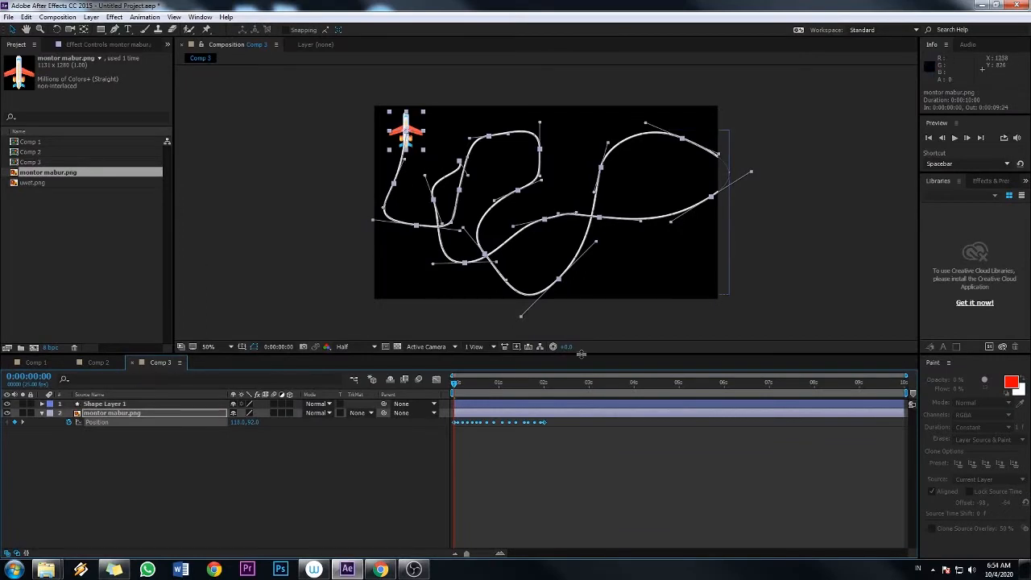
click(955, 138)
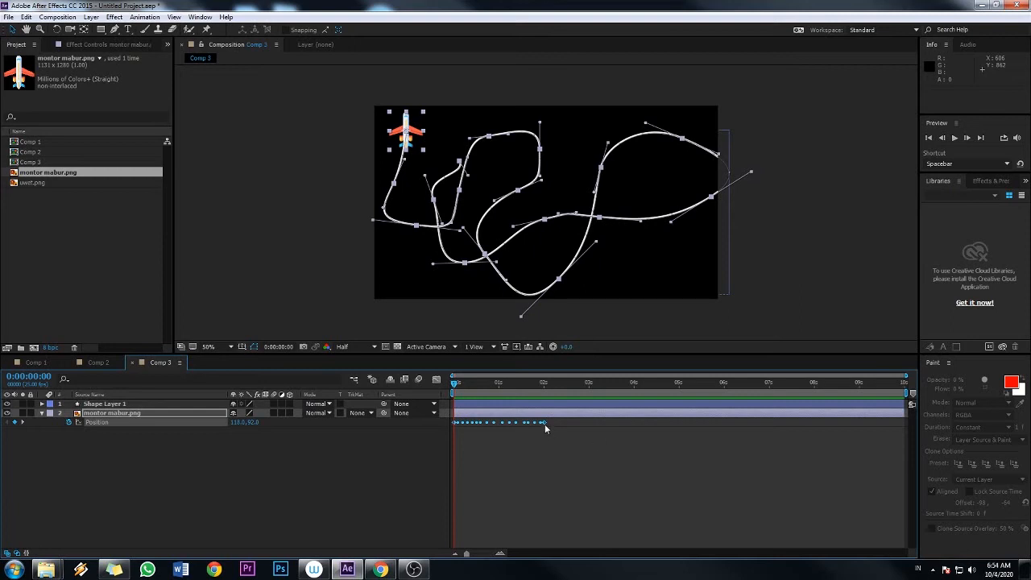
Stretch the plane's Position keyframes so the last one falls at the 10-second end of the composition, and preview the slower flight
mouse_move(543, 422)
mouse_down()
mouse_move(822, 433)
mouse_move(539, 431)
mouse_move(633, 435)
mouse_move(883, 433)
mouse_move(526, 435)
mouse_move(547, 440)
mouse_up()
drag(544, 422, 609, 425)
drag(713, 437, 899, 432)
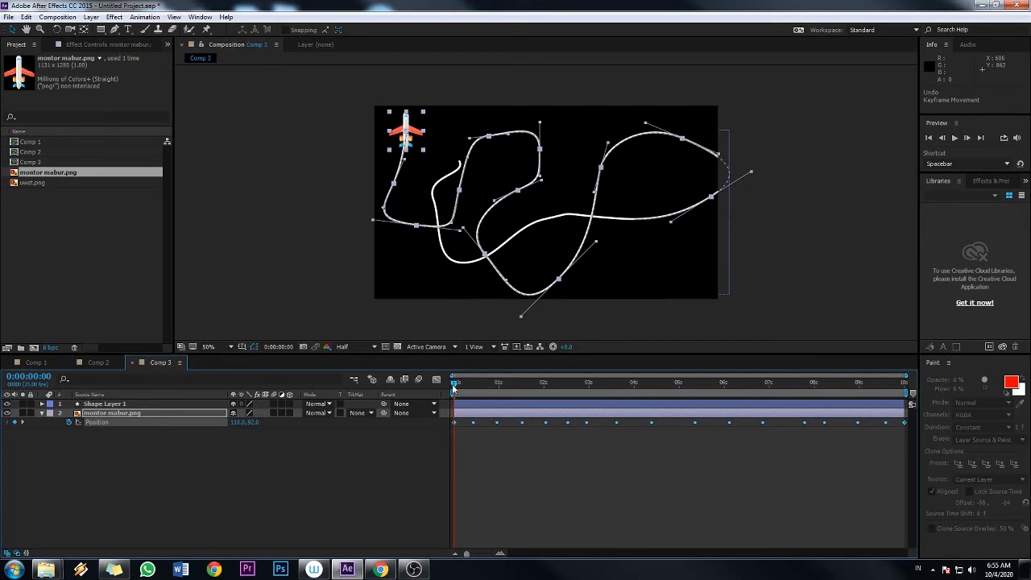
click(954, 139)
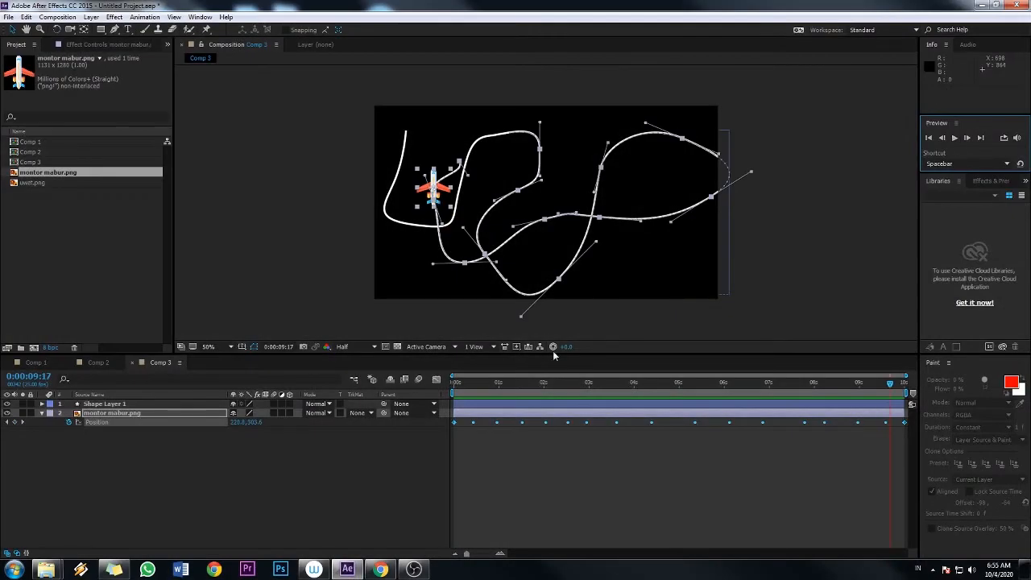
At the first frame, rotate the plane about 187.7° to point down along the curve, and check the motion from the start
mouse_move(456, 383)
mouse_down()
mouse_move(467, 390)
mouse_move(454, 385)
mouse_up()
click(110, 412)
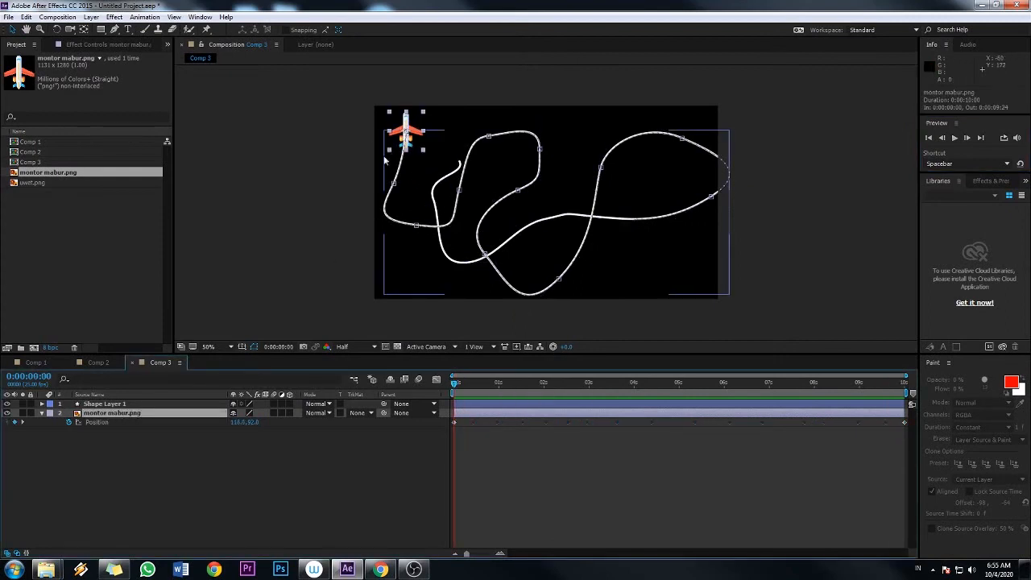
click(57, 29)
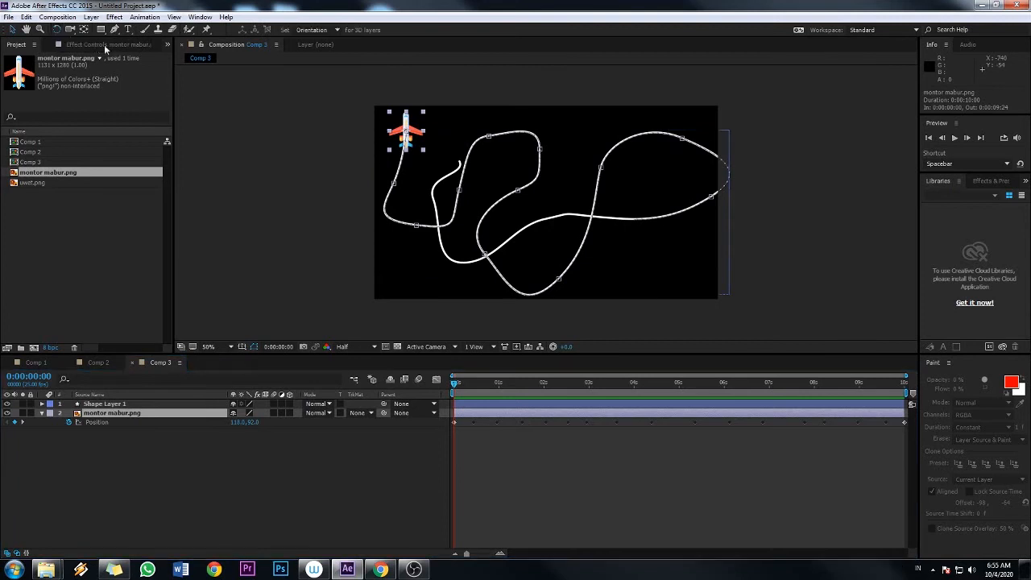
drag(431, 120, 325, 194)
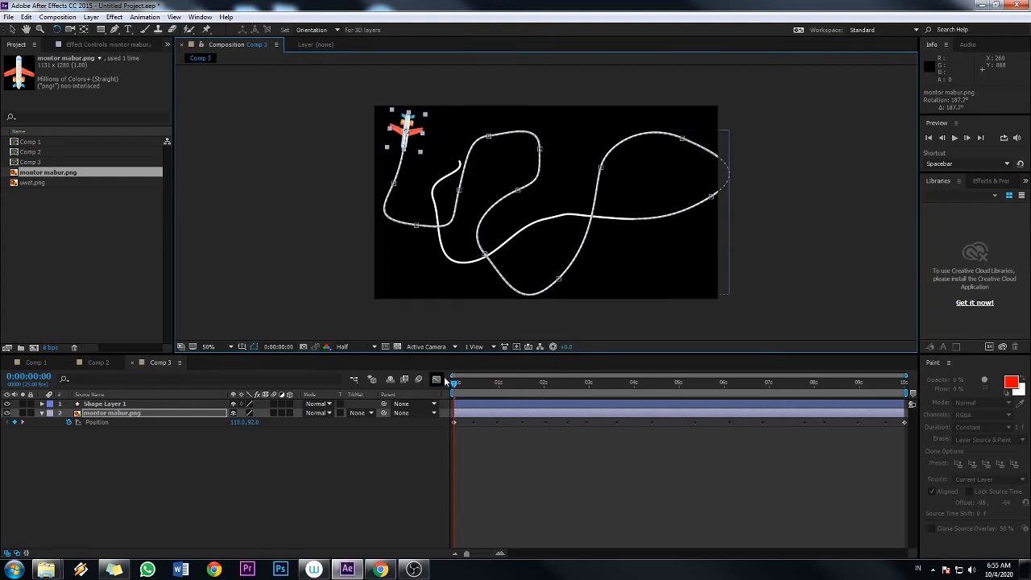
drag(451, 381, 555, 386)
key(Home)
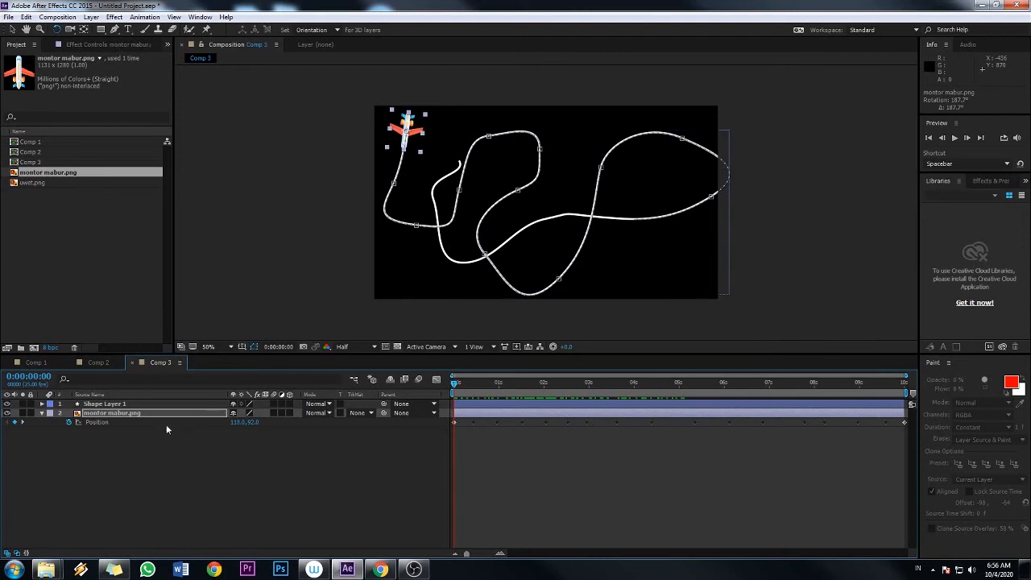
Set the auto-orientation of the montor mabur.png layer to Orient Along Path
click(125, 414)
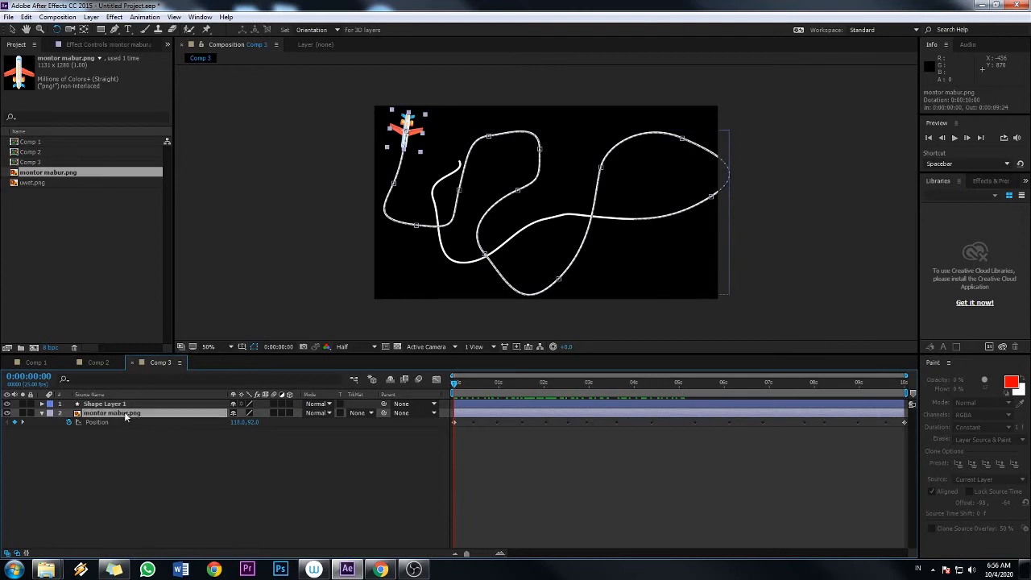
right_click(124, 416)
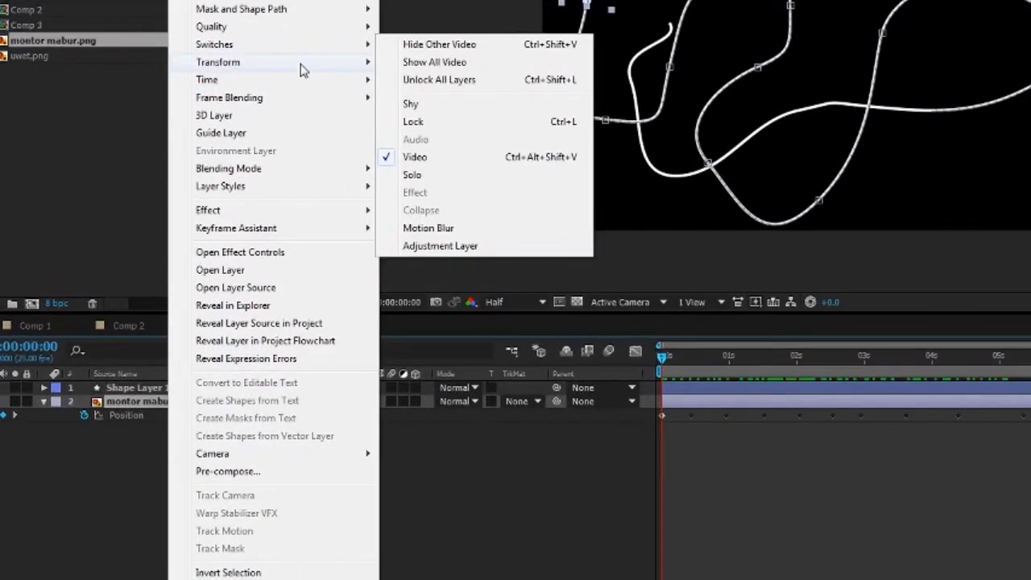
mouse_move(300, 70)
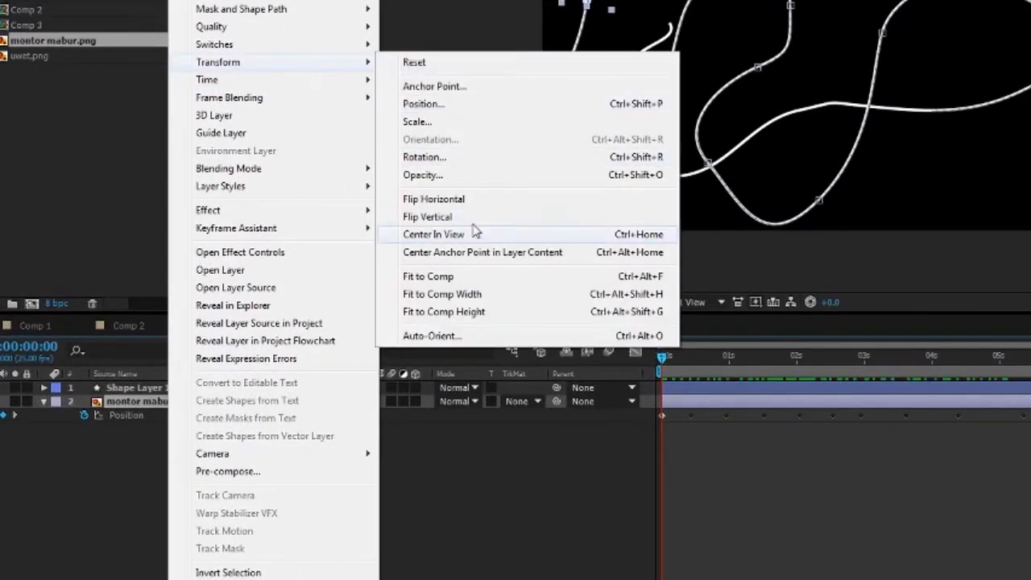
click(432, 336)
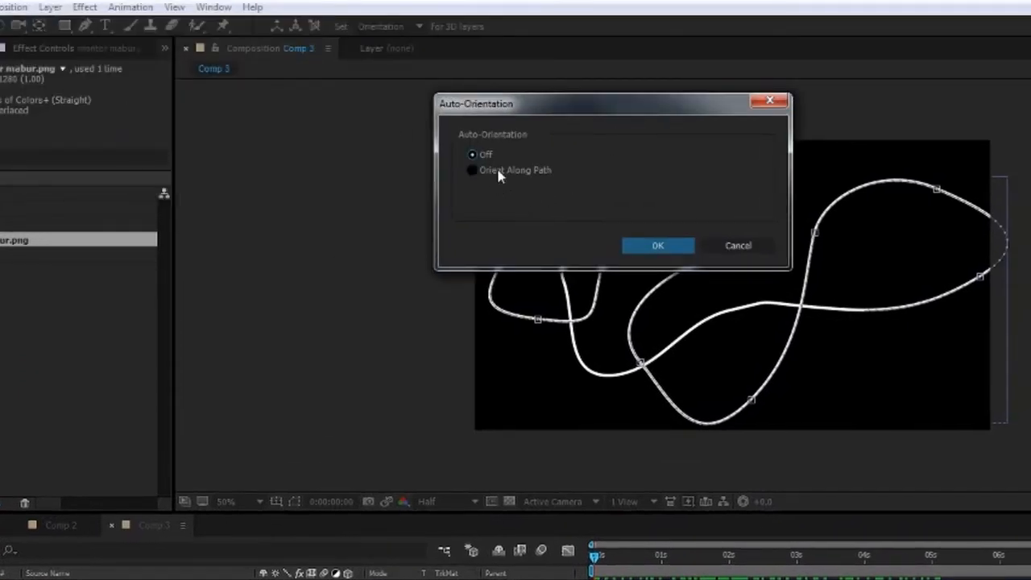
click(498, 172)
click(661, 247)
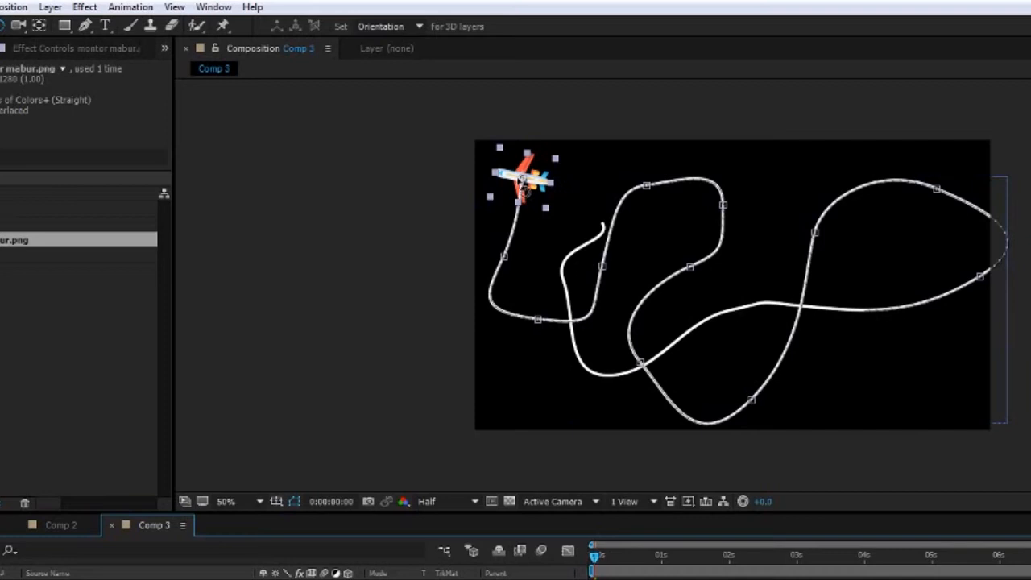
Rotate the plane to about 91.9° so it points down along the curve, preview the flight, and return to the first frame
drag(509, 186, 528, 234)
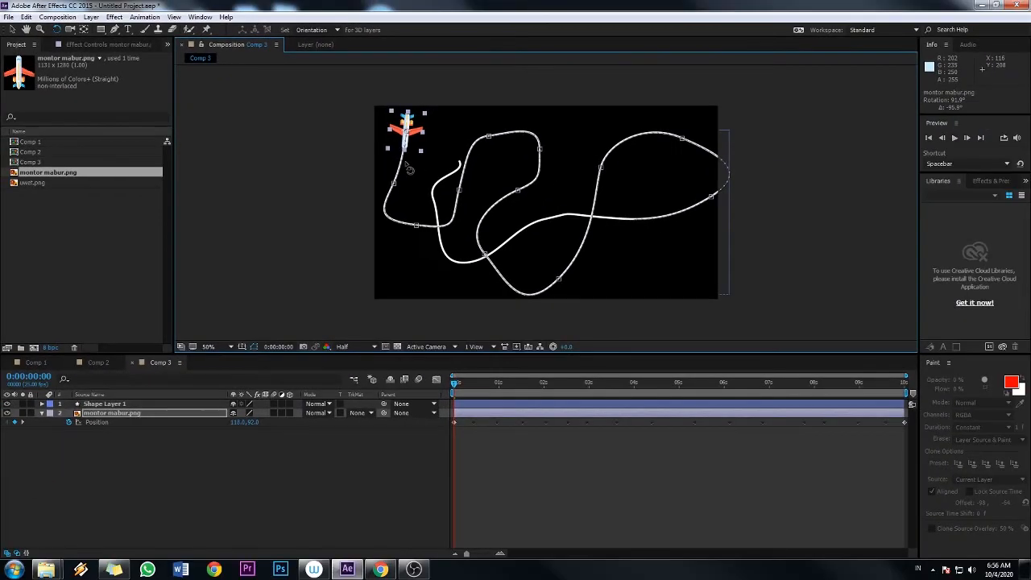
click(957, 138)
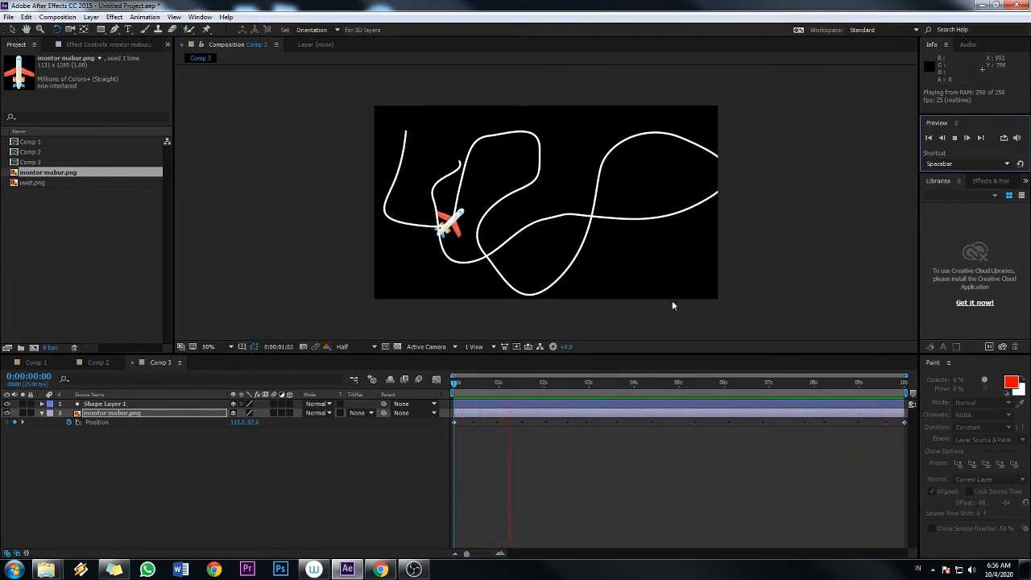
click(472, 388)
drag(471, 387, 442, 384)
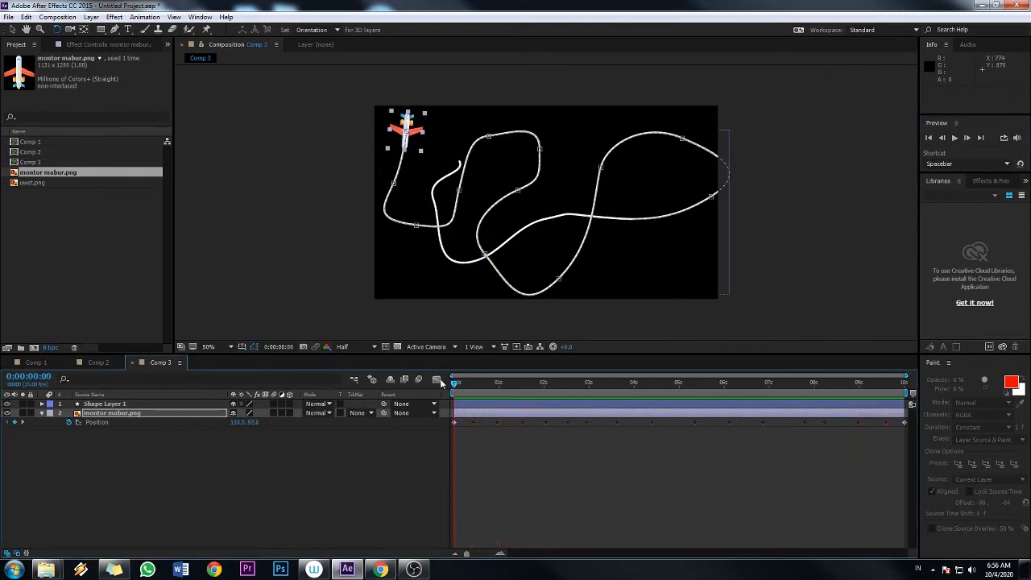
Delete Shape Layer 1 and preview the montor mabur.png layer flying along its motion path
click(130, 422)
click(111, 404)
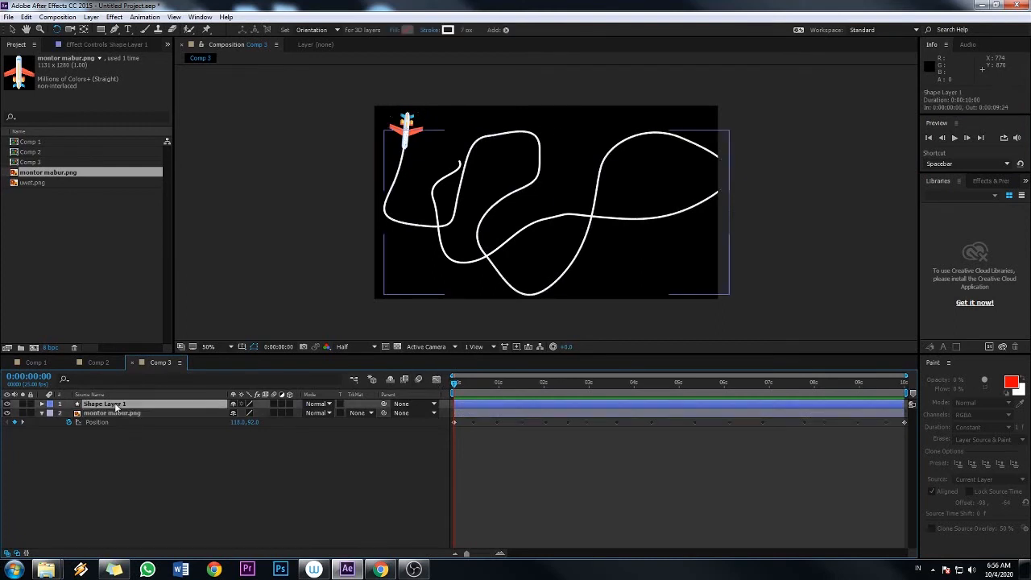
key(Delete)
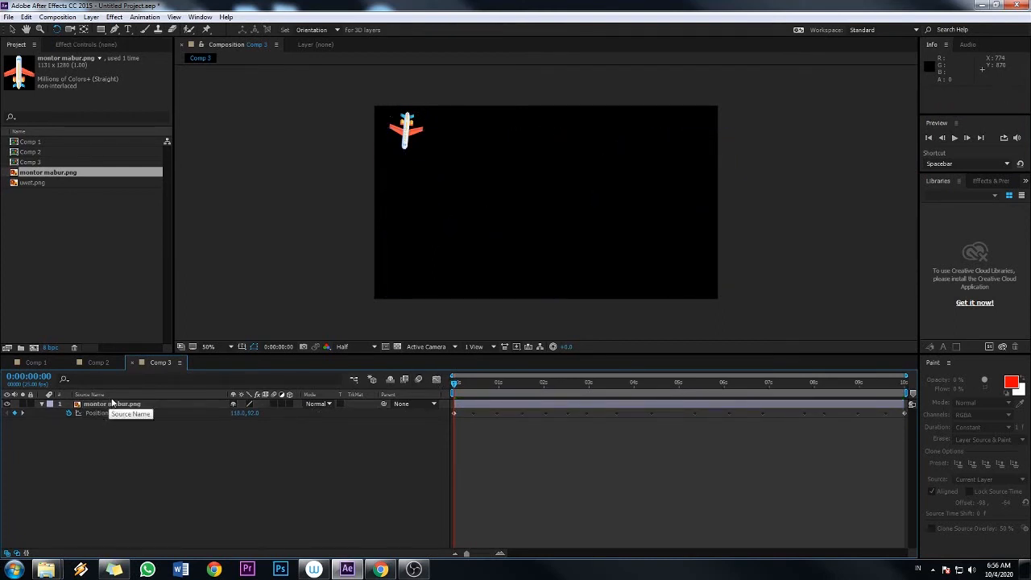
click(138, 406)
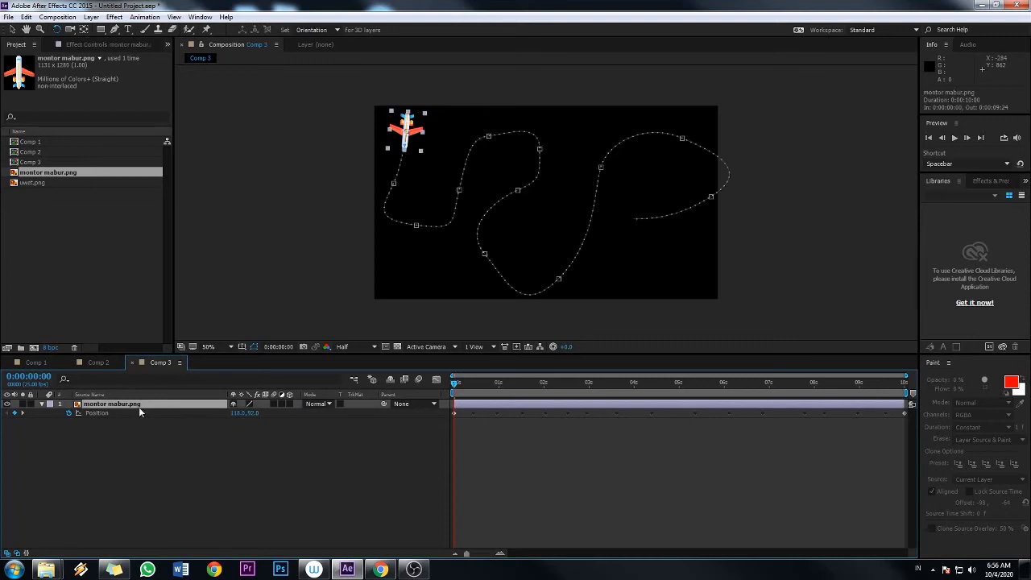
click(955, 138)
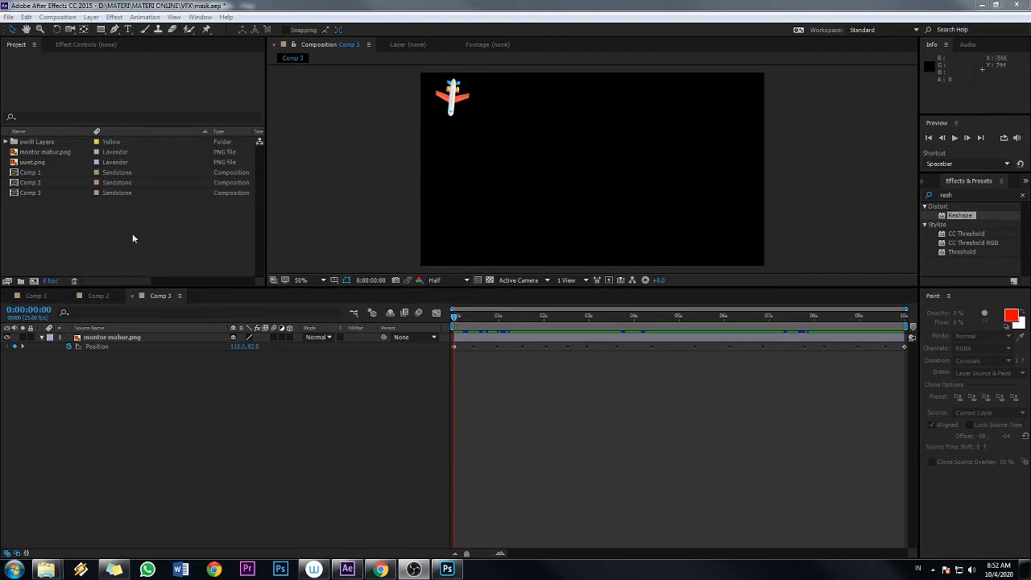
Import swrill.psd from the 02 MASKING folder as Composition - Retain Layer Sizes with editable layer styles
click(108, 231)
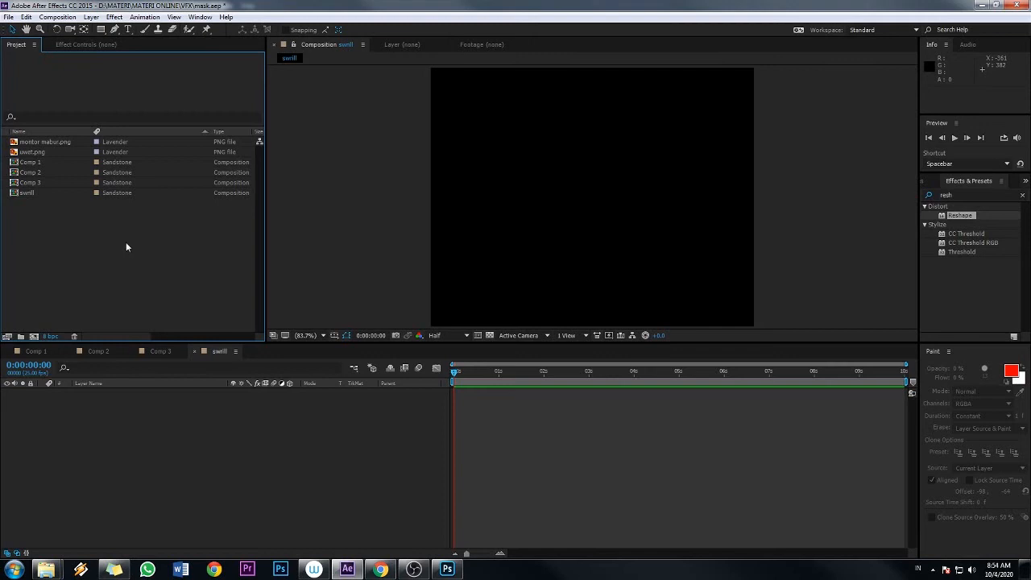
double_click(161, 247)
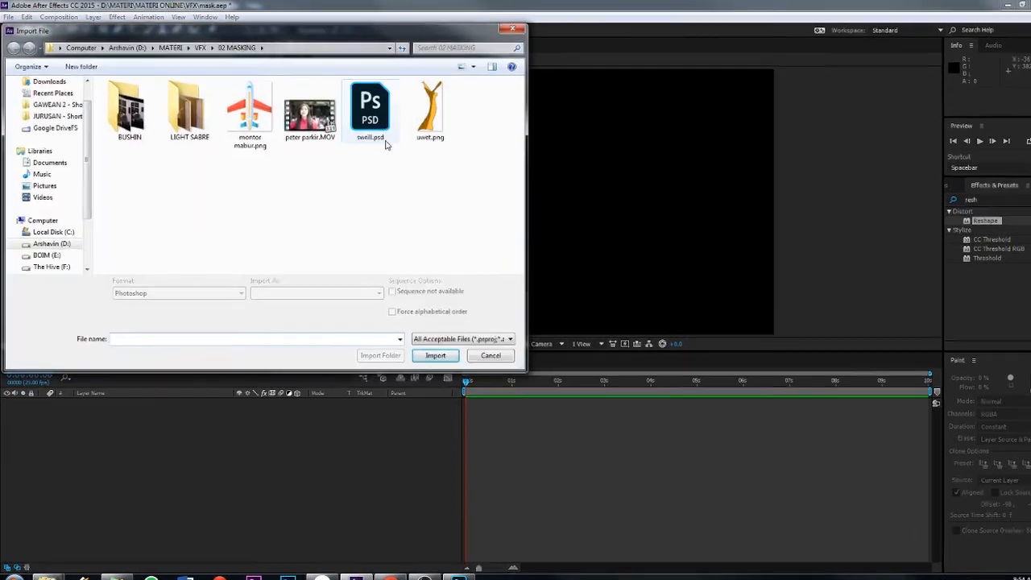
click(379, 135)
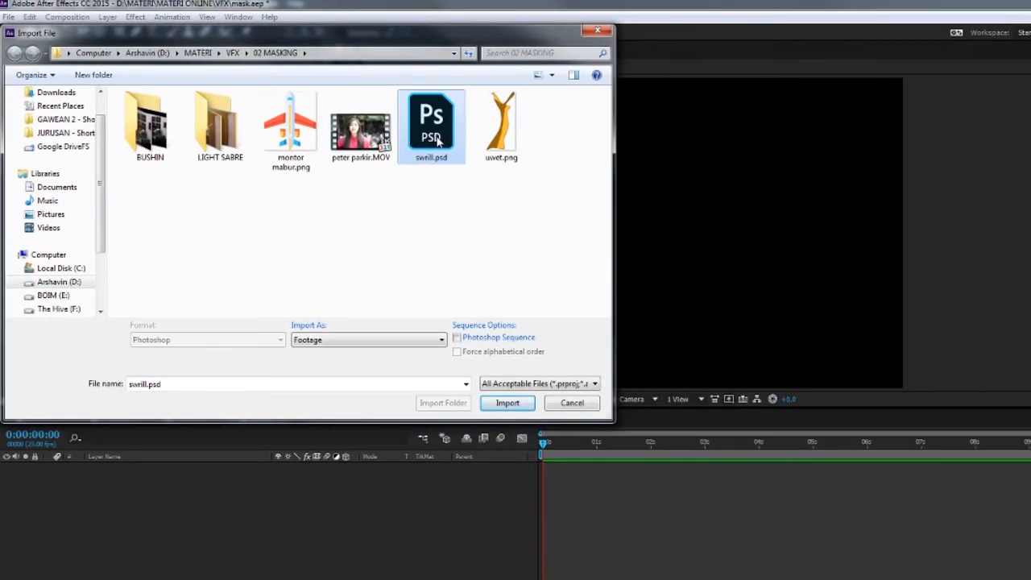
click(357, 341)
click(345, 364)
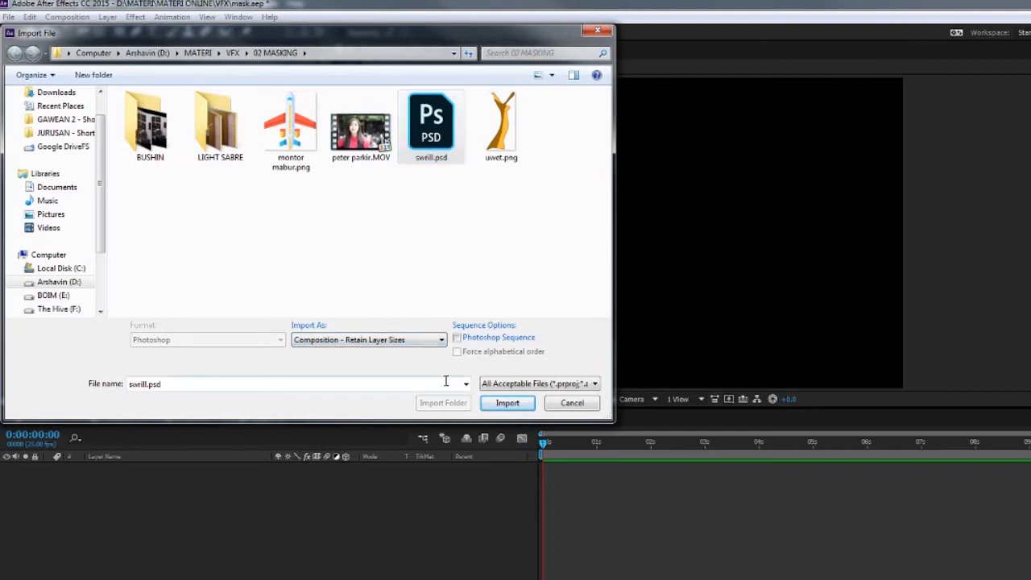
click(506, 402)
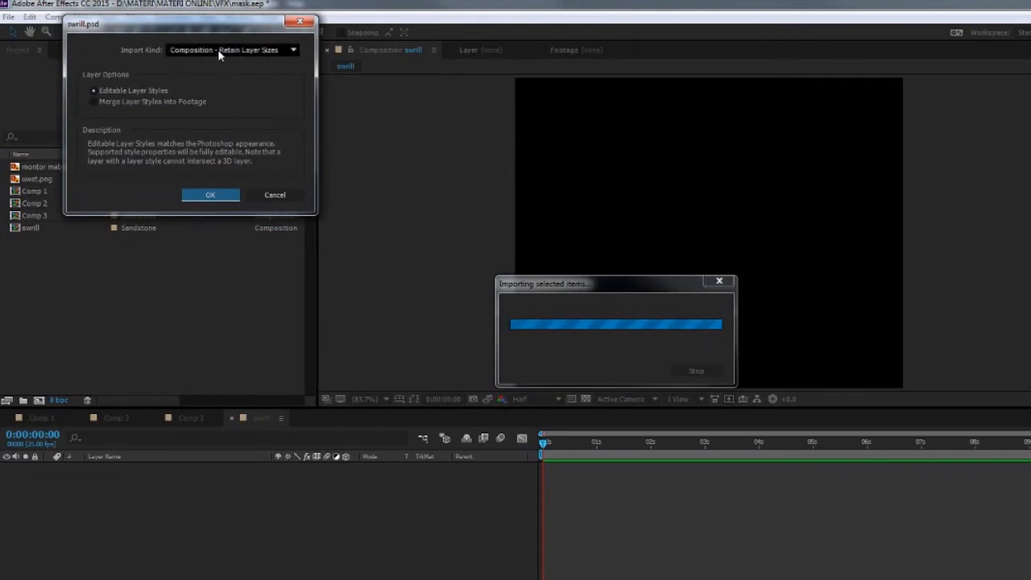
click(213, 197)
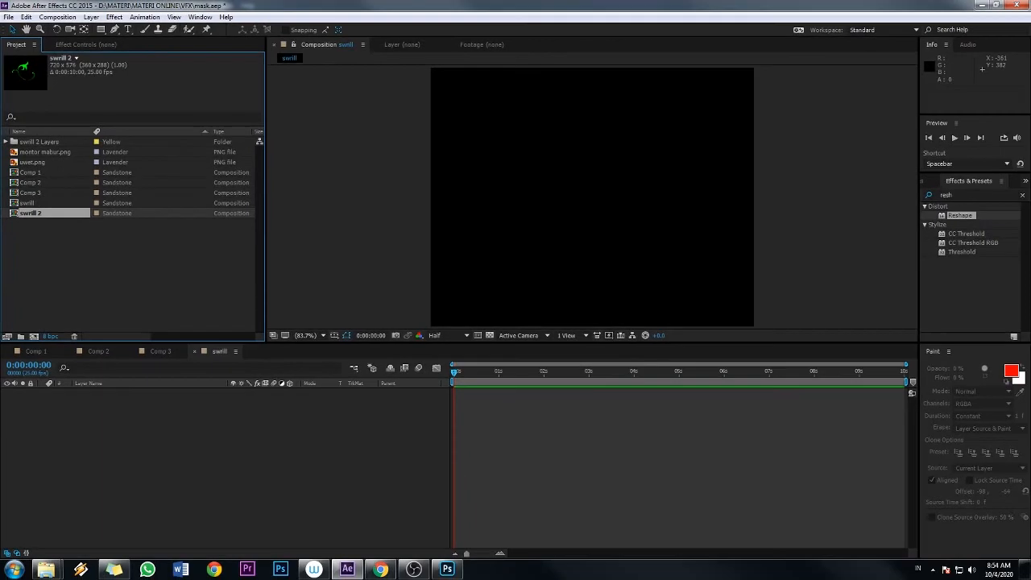
Switch to Photoshop and examine the swril 01, swril 02 and swril 03 layers of swrill.psd
click(448, 569)
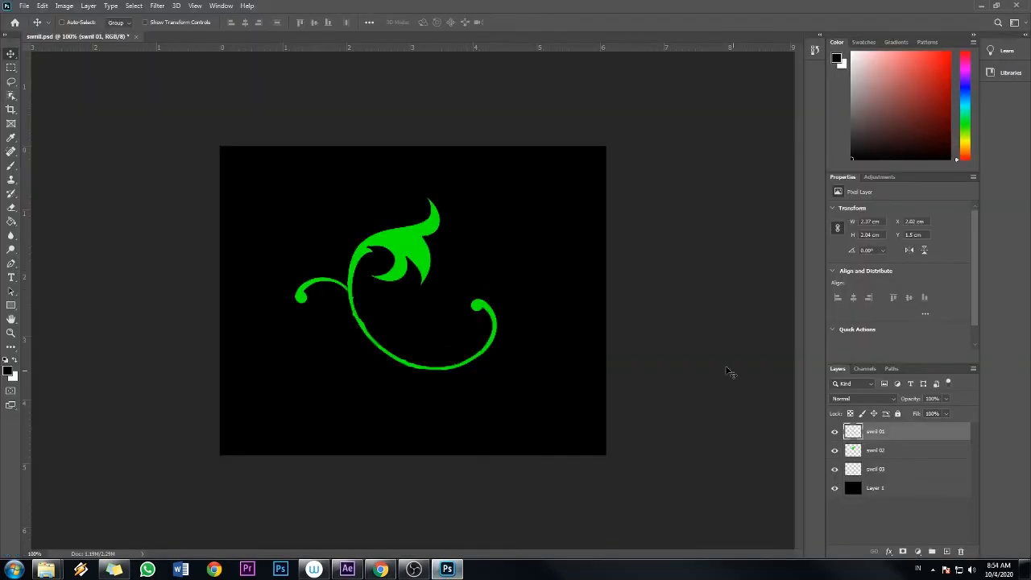
click(893, 454)
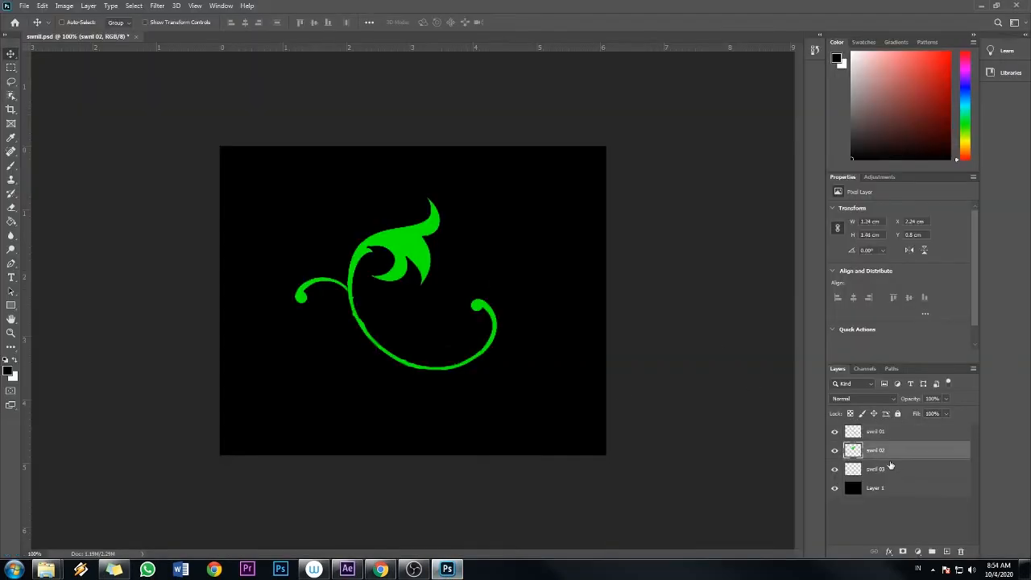
click(890, 469)
click(882, 437)
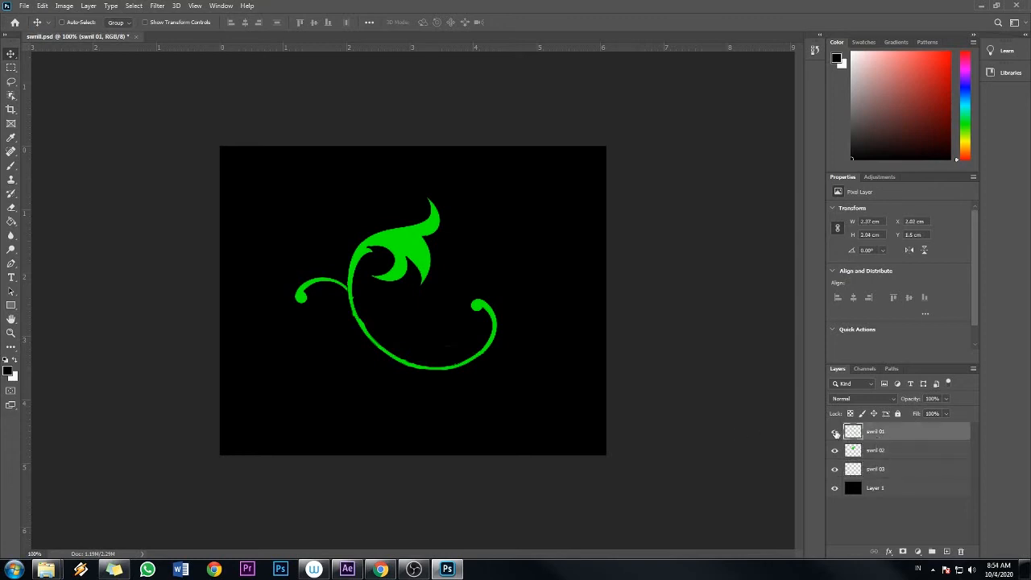
Switch back to After Effects and examine the imported swrill 2 composition and the three items in the swrill 2 Layers folder
click(347, 570)
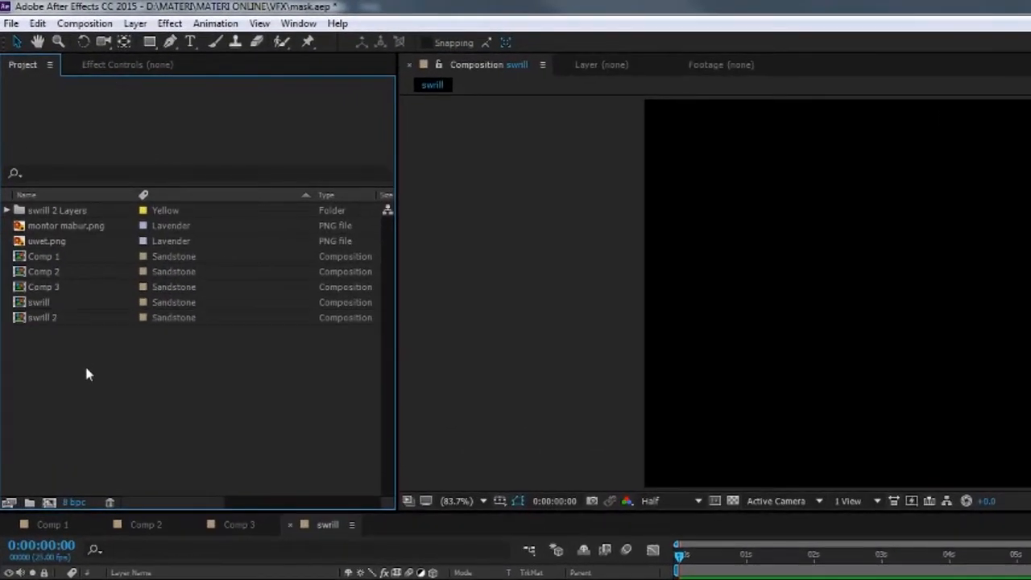
click(63, 320)
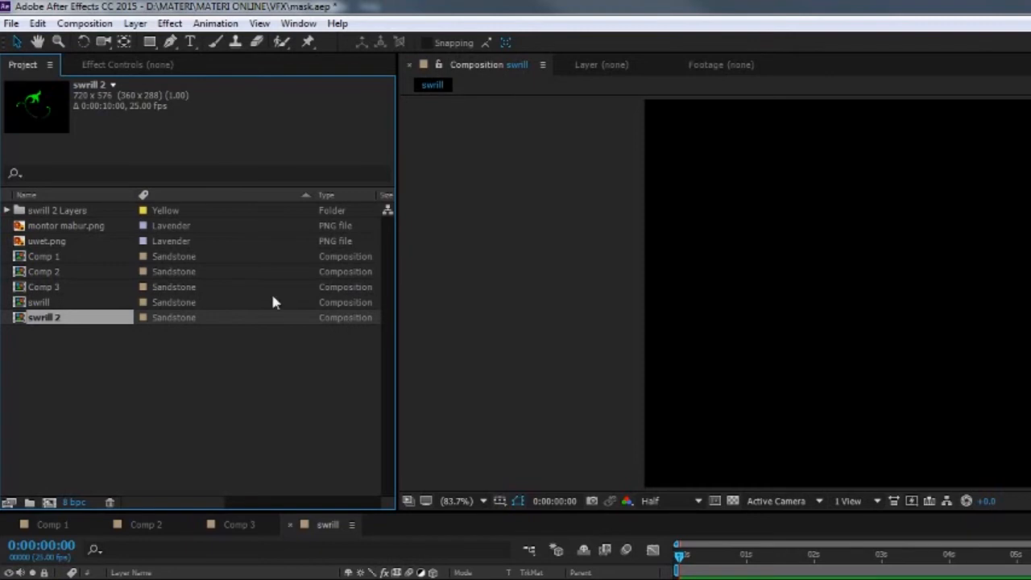
click(58, 211)
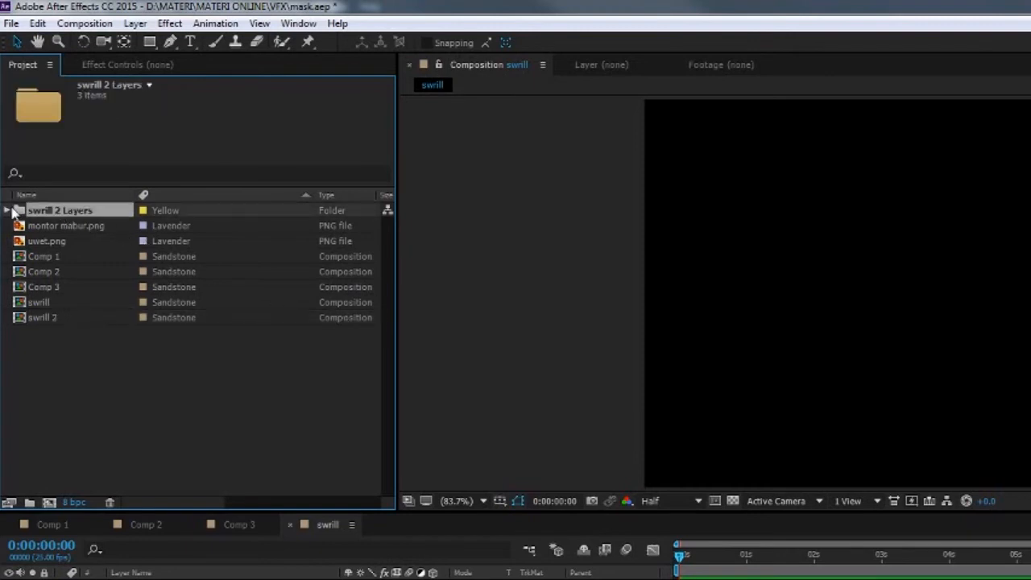
click(7, 211)
click(81, 227)
click(77, 241)
click(74, 256)
click(74, 229)
click(72, 242)
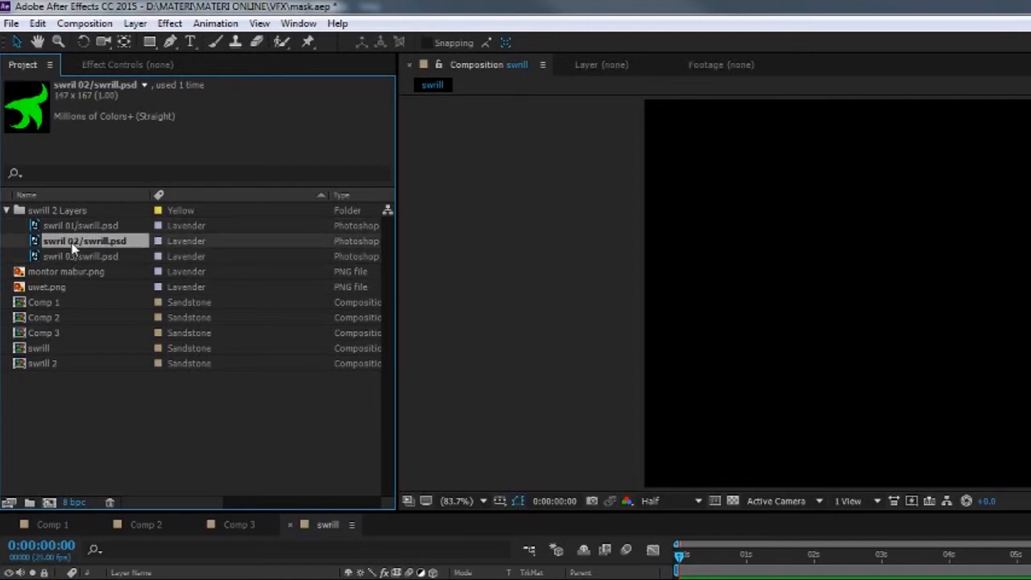
click(71, 255)
click(7, 210)
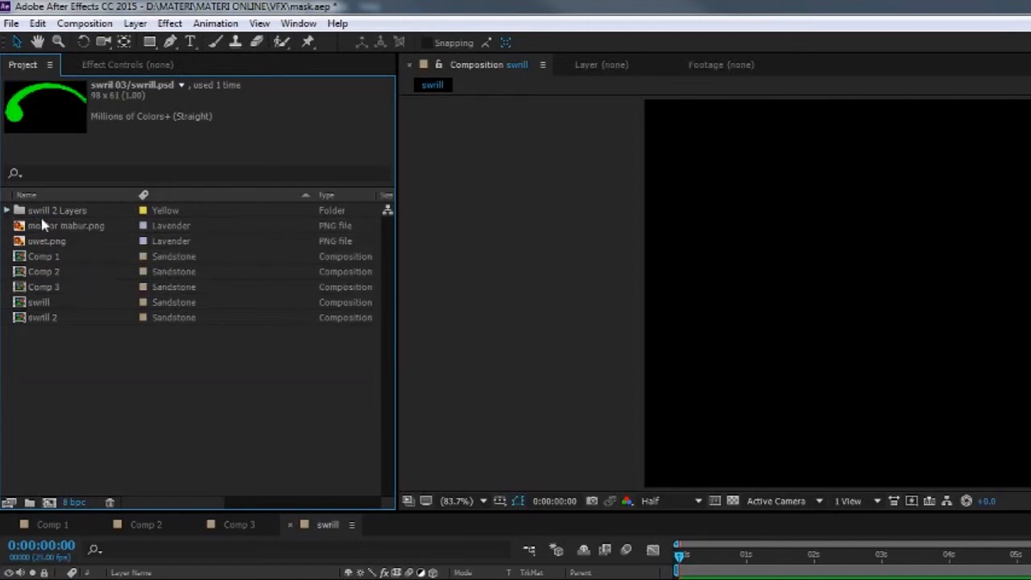
Open the swrill 2 composition and toggle the visibility of swril 01, swril 02 and swril 03 off and on to identify each part
double_click(38, 317)
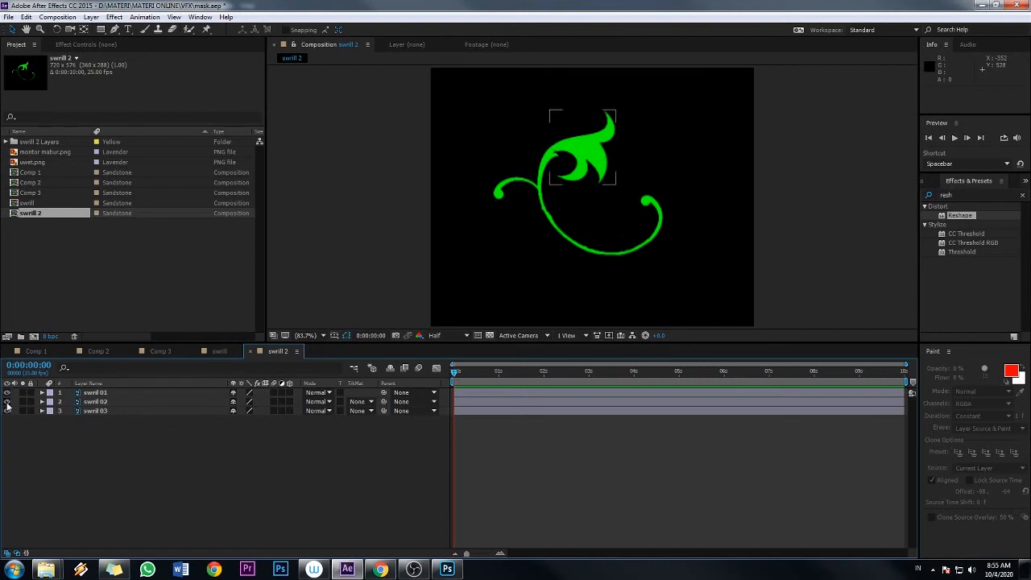
click(8, 393)
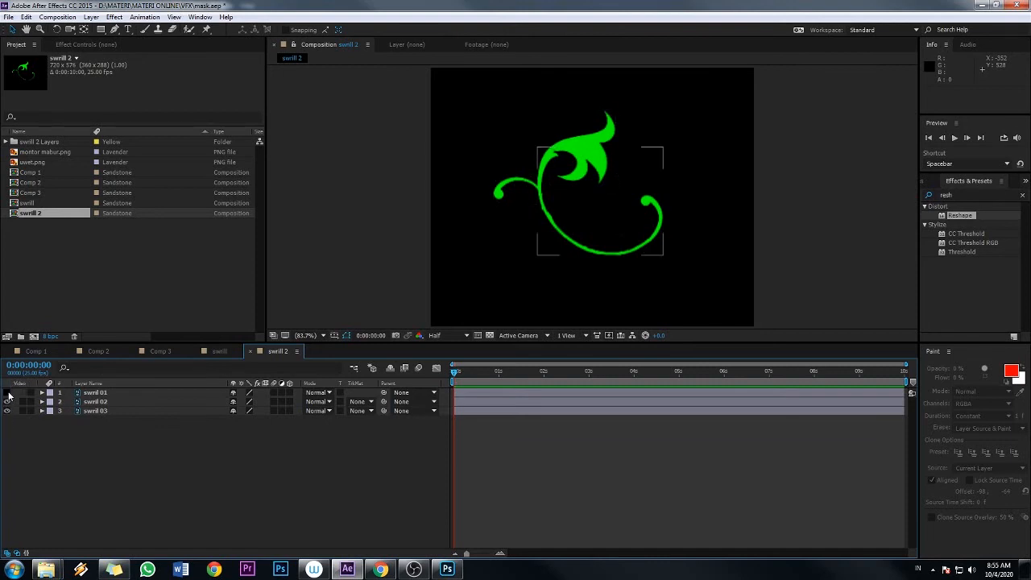
click(8, 393)
click(8, 393)
click(8, 393)
click(8, 393)
click(9, 393)
click(8, 393)
click(8, 393)
click(8, 393)
click(8, 393)
click(8, 393)
click(8, 393)
click(8, 393)
click(7, 402)
click(7, 402)
click(6, 401)
click(6, 402)
click(7, 402)
click(6, 401)
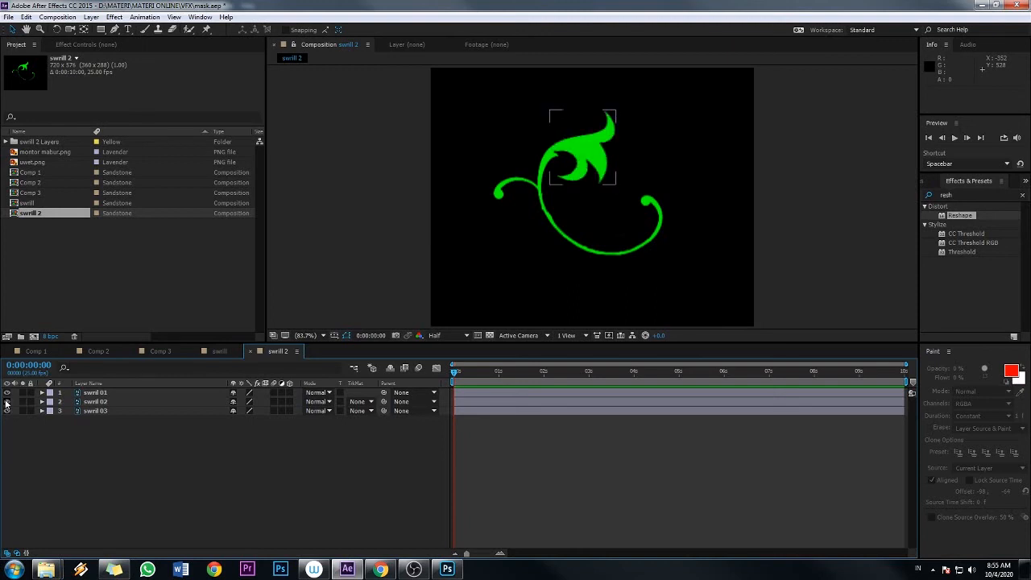
click(6, 410)
click(6, 411)
click(6, 411)
click(7, 411)
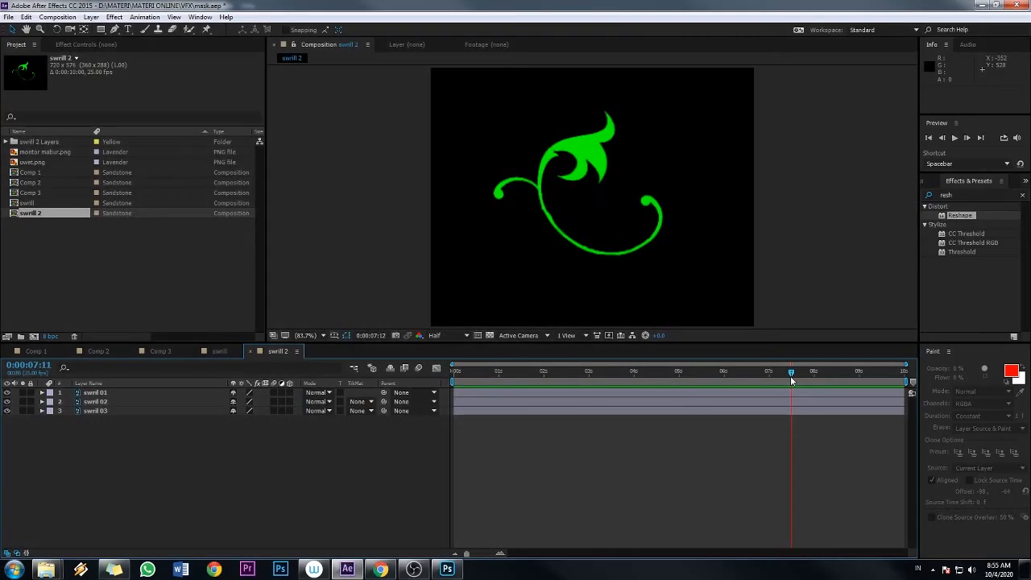
Move to 0:00:01:02, select the swril 01 layer, and hide swril 02 and swril 03
drag(793, 370, 503, 400)
click(95, 453)
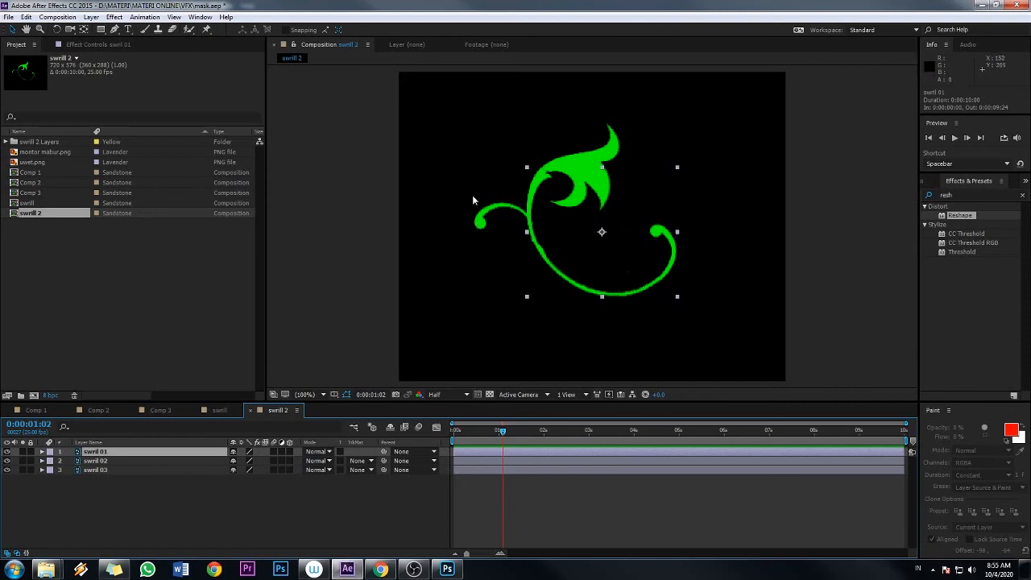
click(7, 461)
click(7, 470)
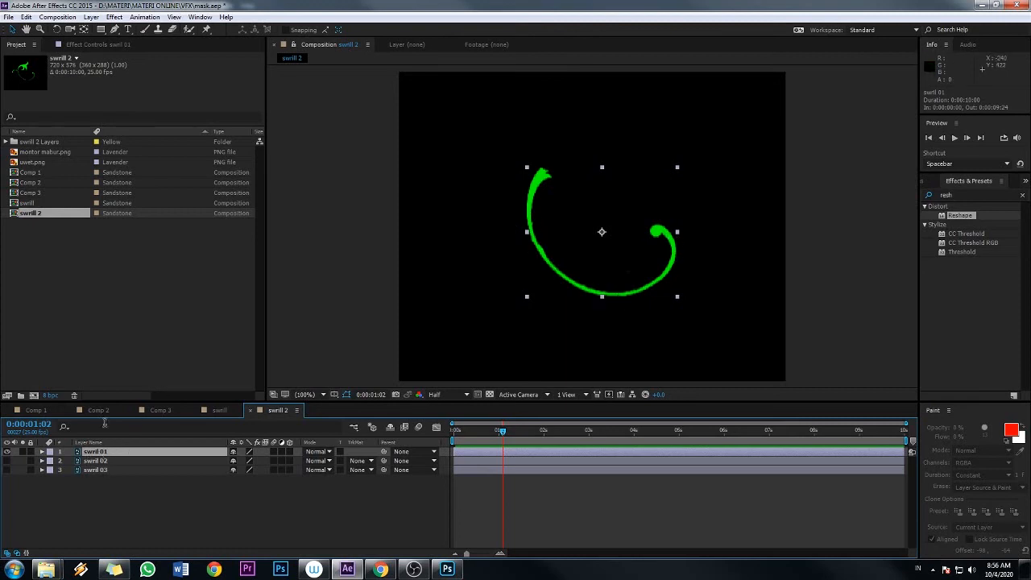
Draw an open Pen tool mask path on swril 01 that follows the curve from its round curled tip to its upper end
click(115, 29)
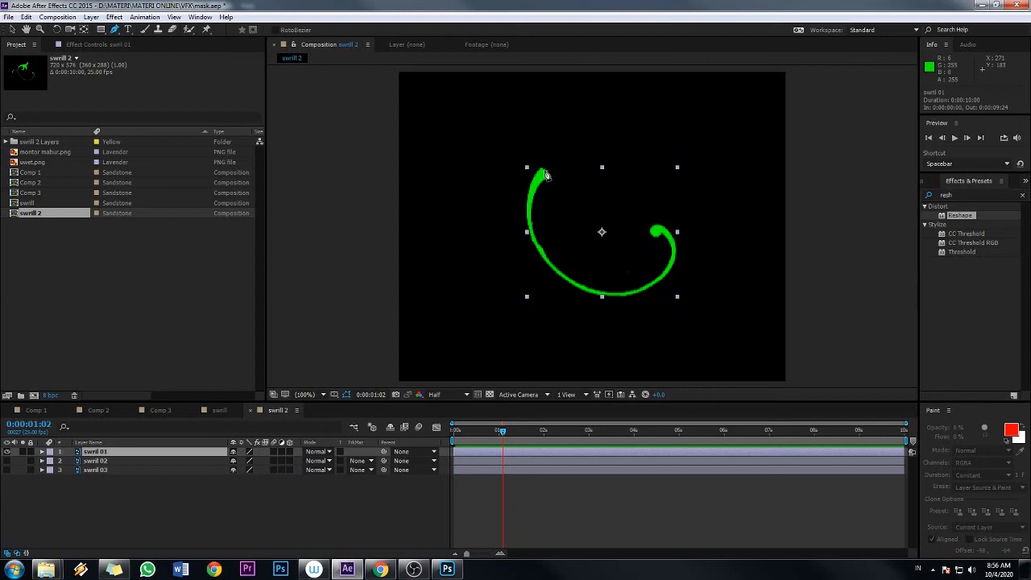
click(659, 231)
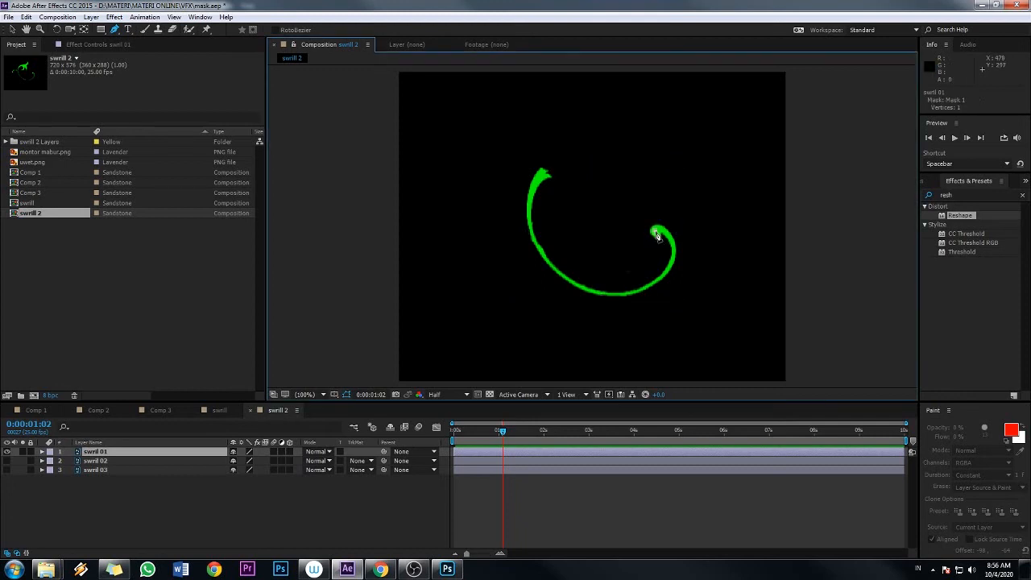
click(667, 232)
click(672, 246)
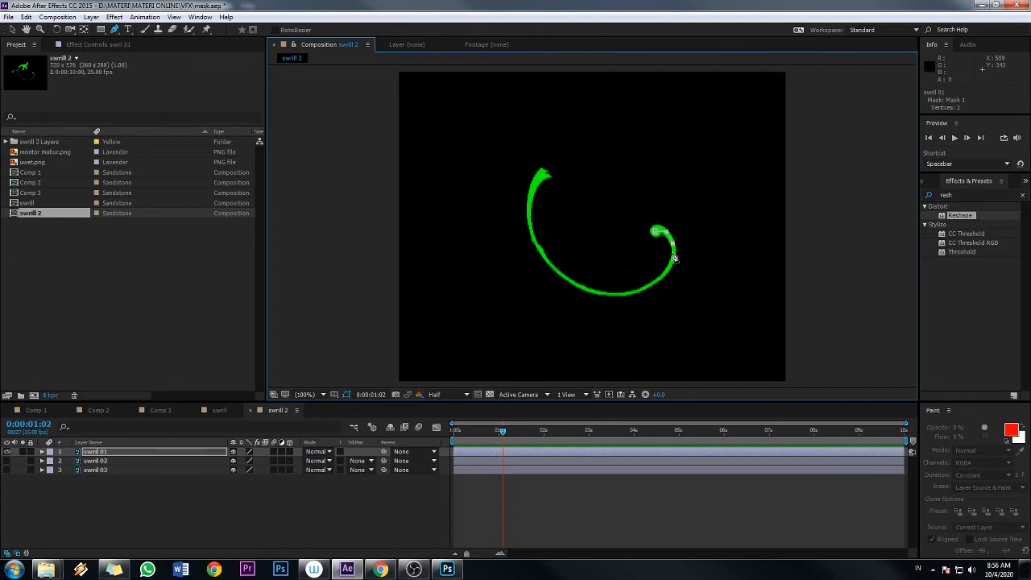
click(673, 261)
click(661, 278)
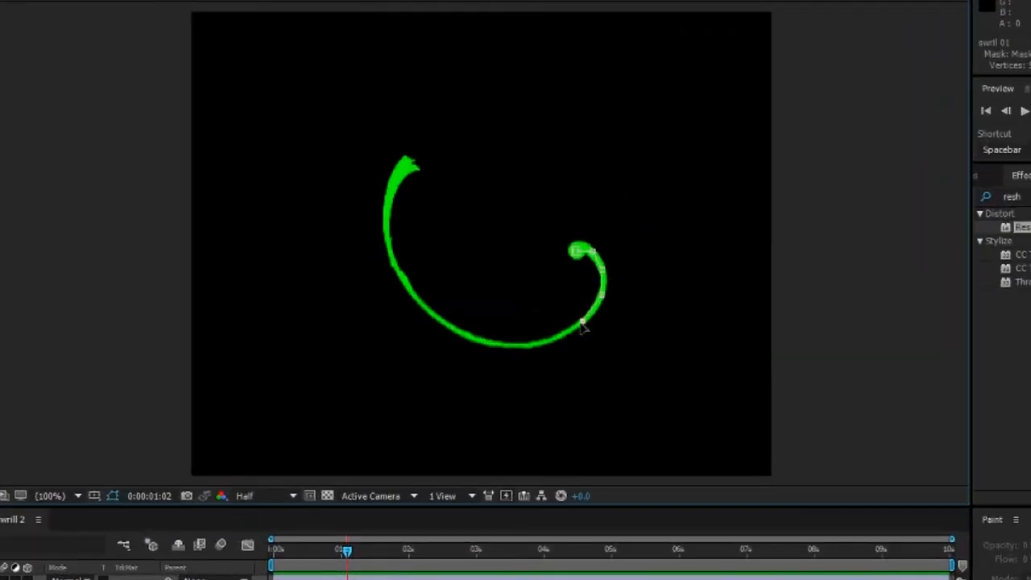
click(545, 343)
click(500, 345)
click(461, 331)
click(410, 288)
click(391, 249)
click(388, 197)
click(412, 167)
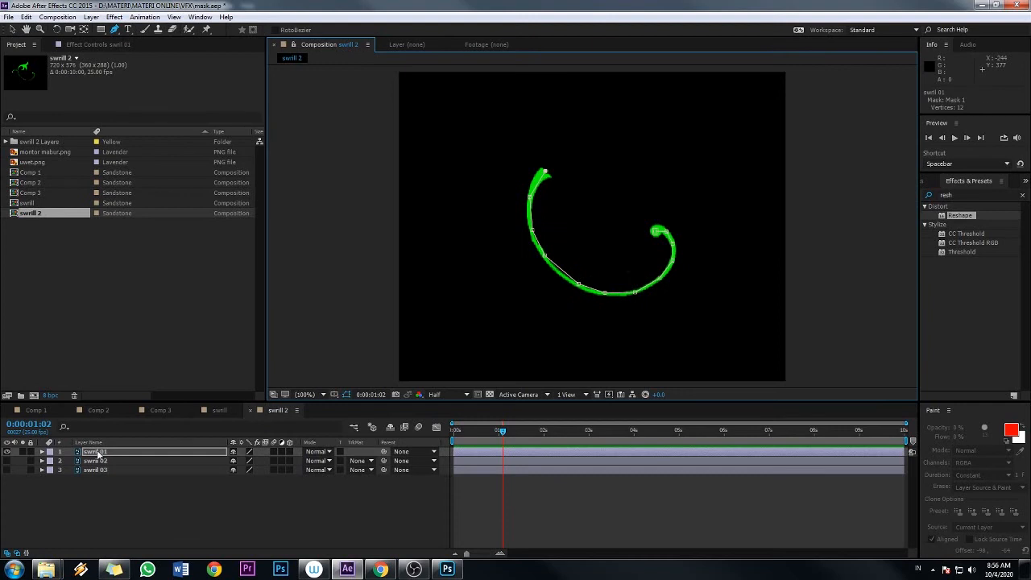
Apply the Stroke effect to swril 01, enlarge the brush until it covers the whole swirl, and set Brush Hardness to 100%
click(97, 452)
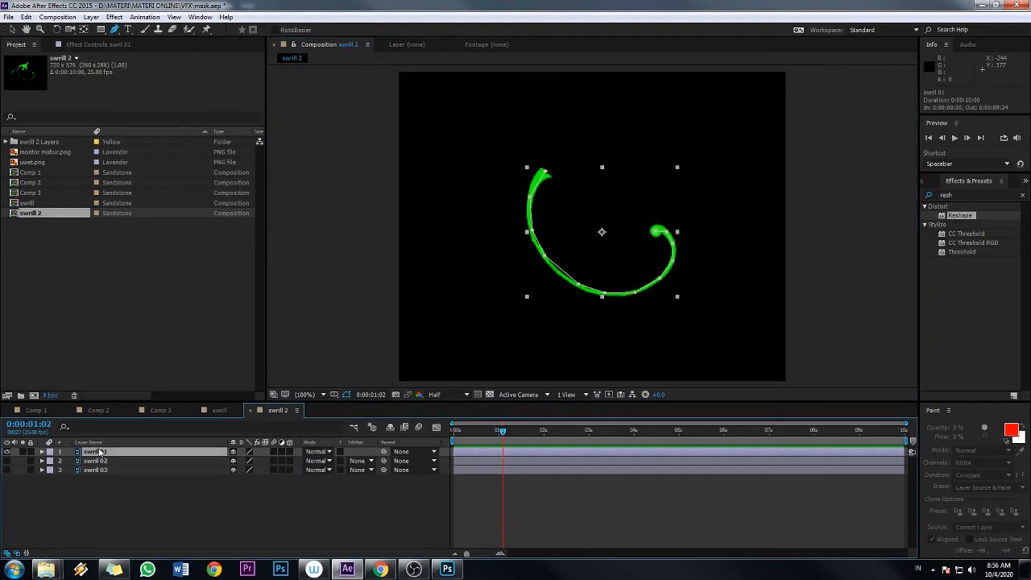
click(115, 17)
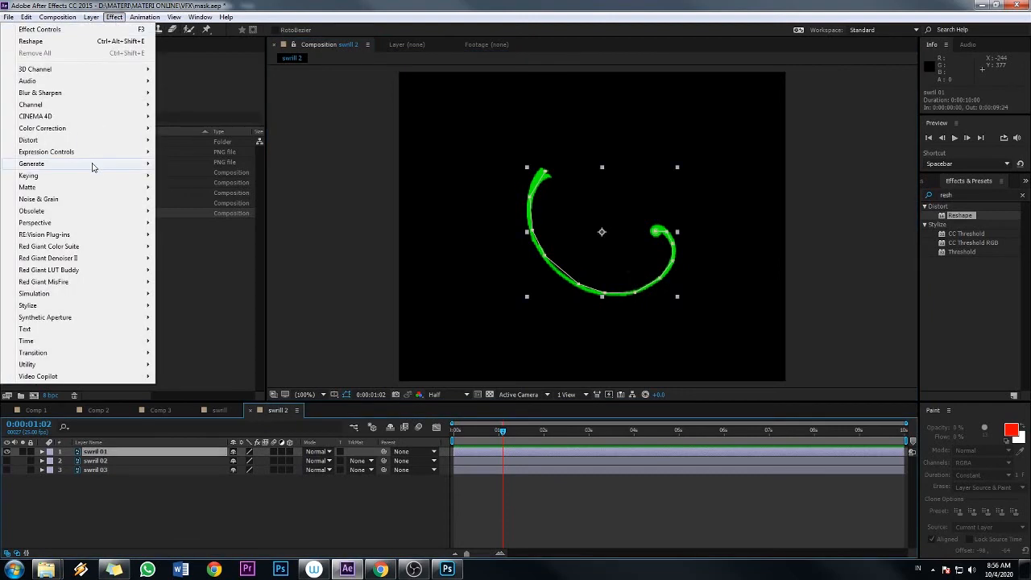
mouse_move(93, 165)
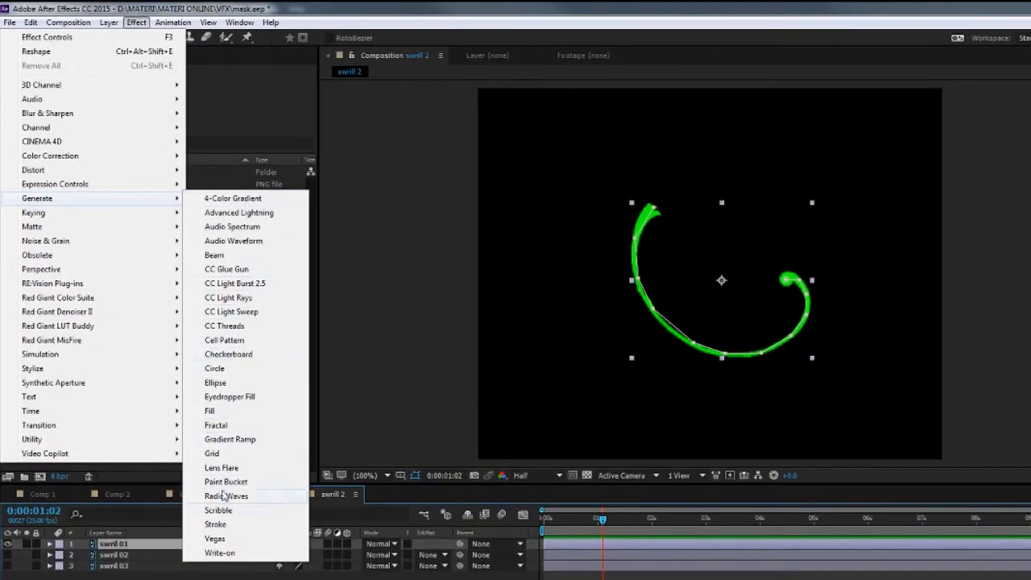
click(180, 435)
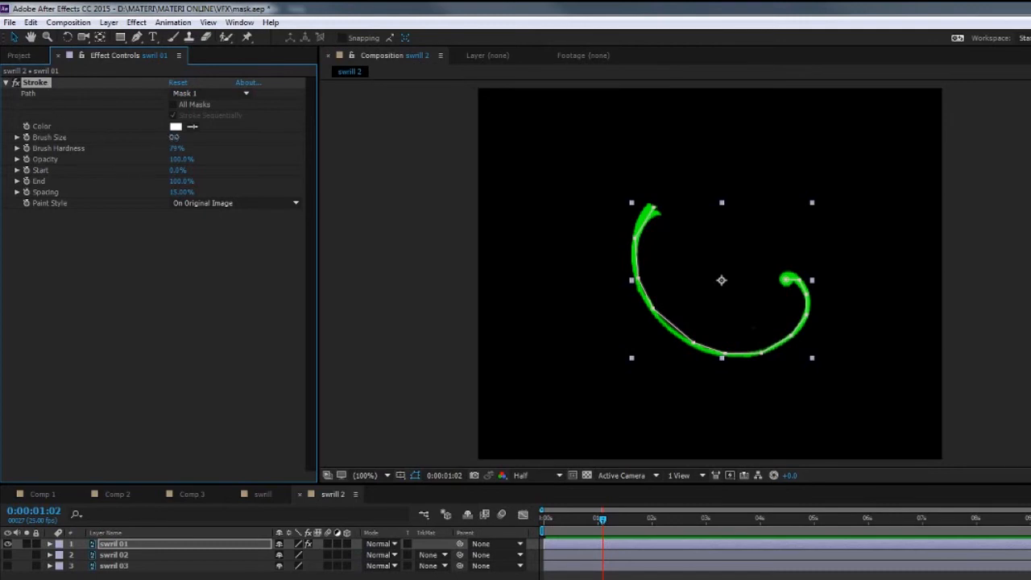
drag(174, 137, 280, 138)
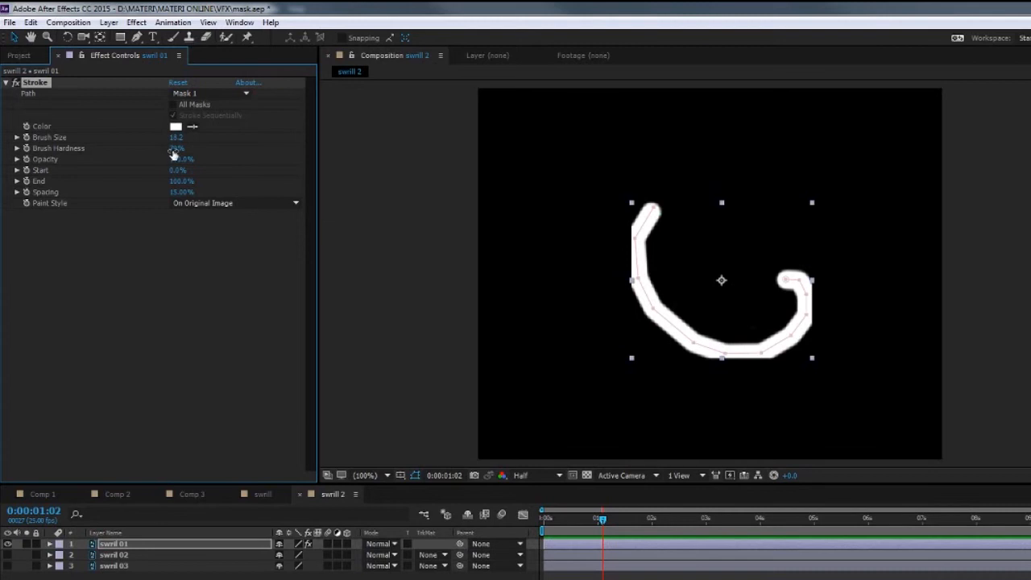
drag(194, 154, 355, 158)
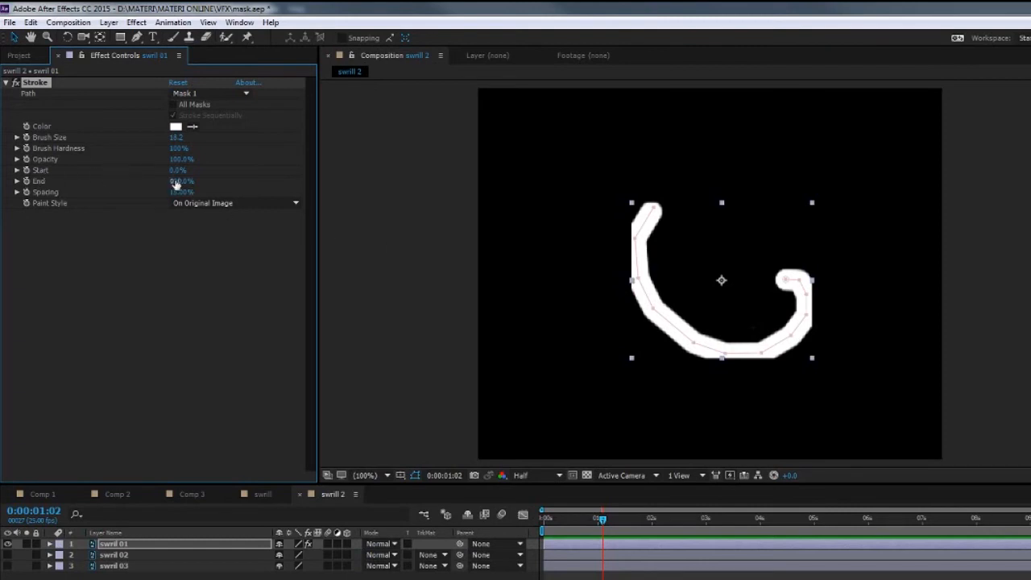
Set the Stroke effect's End to 0% and start keyframing it at 0:00:00:00
mouse_move(176, 170)
mouse_down()
mouse_move(254, 170)
mouse_move(173, 172)
mouse_move(250, 184)
mouse_move(152, 176)
mouse_up()
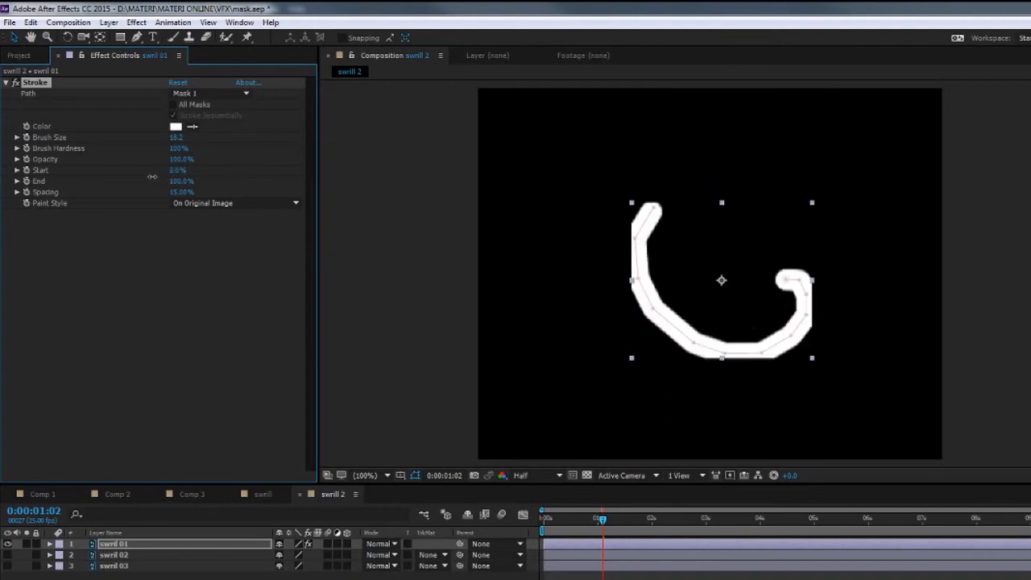
mouse_move(177, 179)
mouse_down()
mouse_move(110, 181)
mouse_move(236, 184)
mouse_move(120, 183)
mouse_move(216, 184)
mouse_move(130, 172)
mouse_move(223, 169)
mouse_move(108, 160)
mouse_up()
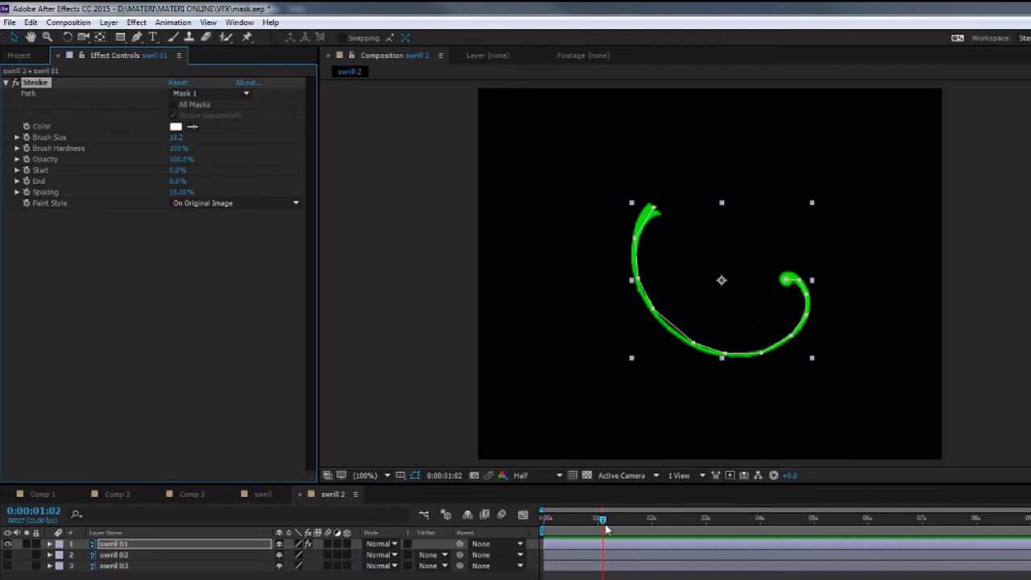
drag(606, 524, 594, 522)
drag(658, 522, 524, 520)
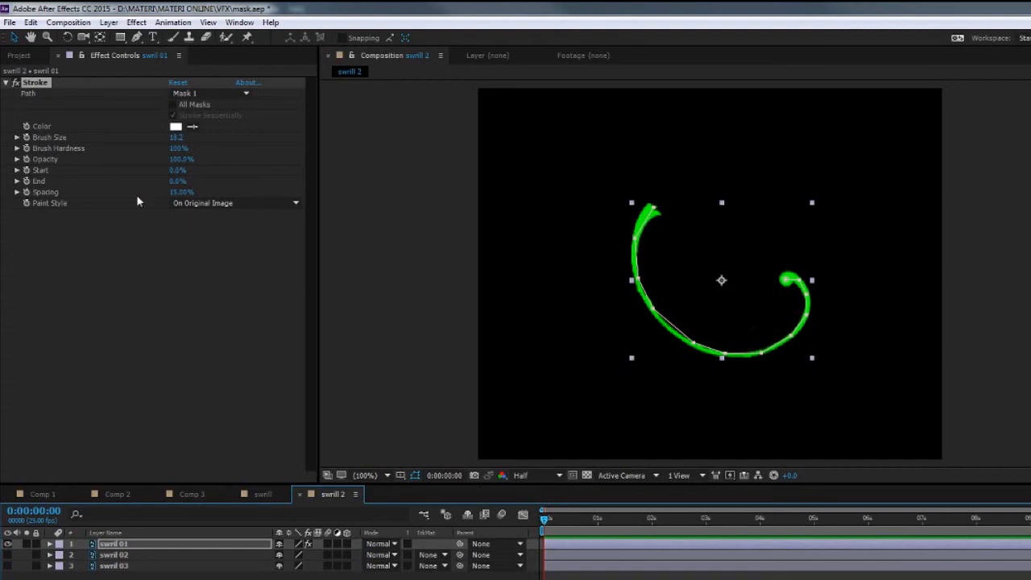
click(27, 182)
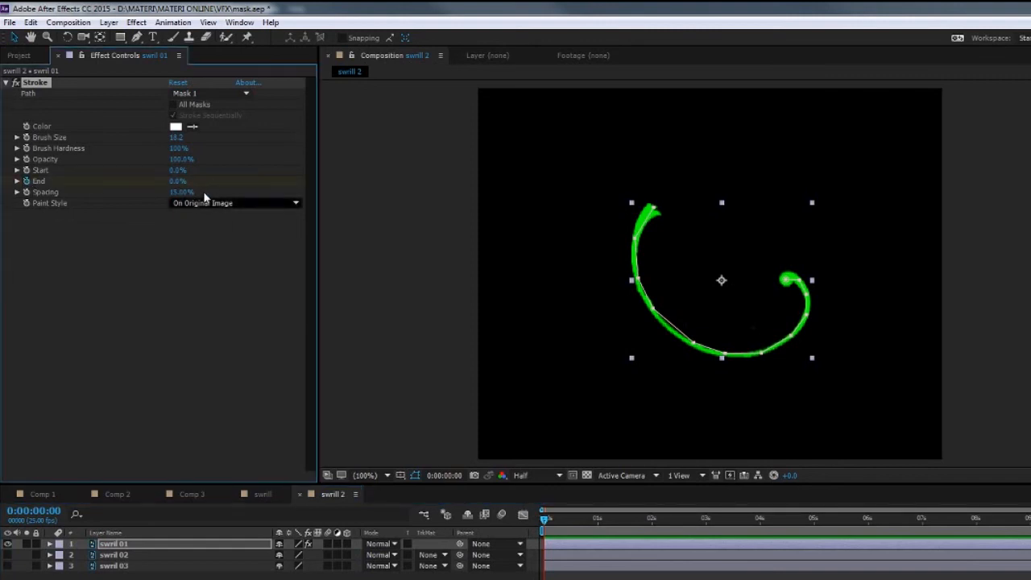
Keyframe the Stroke's End at 0:00:02:00 so the stroke covers the full path, and scrub through the animation
click(654, 525)
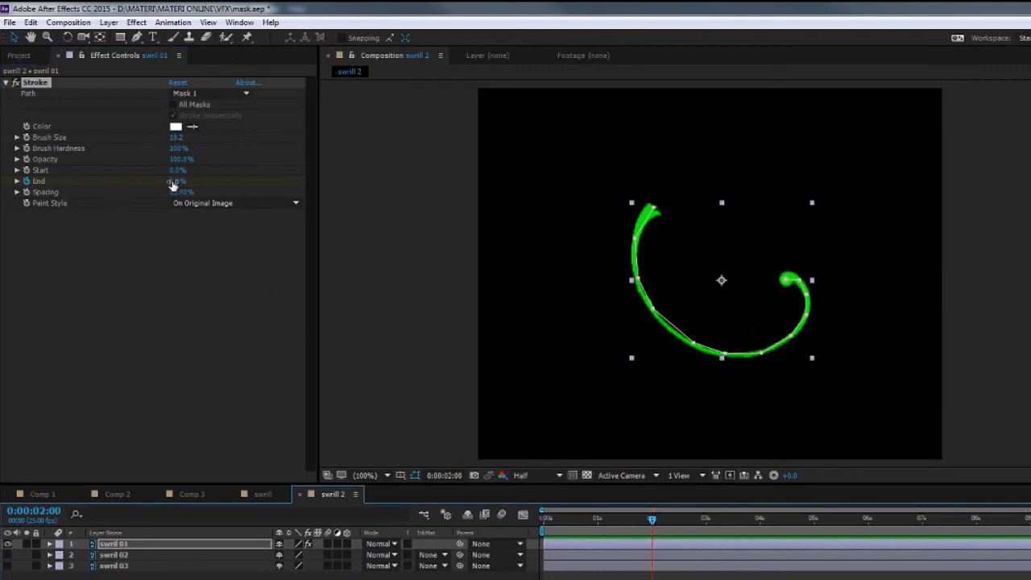
drag(173, 184, 320, 183)
mouse_move(653, 521)
mouse_down()
mouse_move(542, 521)
mouse_move(656, 520)
mouse_move(503, 501)
mouse_move(672, 520)
mouse_move(500, 497)
mouse_up()
mouse_move(559, 525)
mouse_down()
mouse_move(671, 532)
mouse_move(511, 503)
mouse_up()
Set the Stroke's Paint Style to Reveal Original Image and preview the growing swirl from the start
click(242, 205)
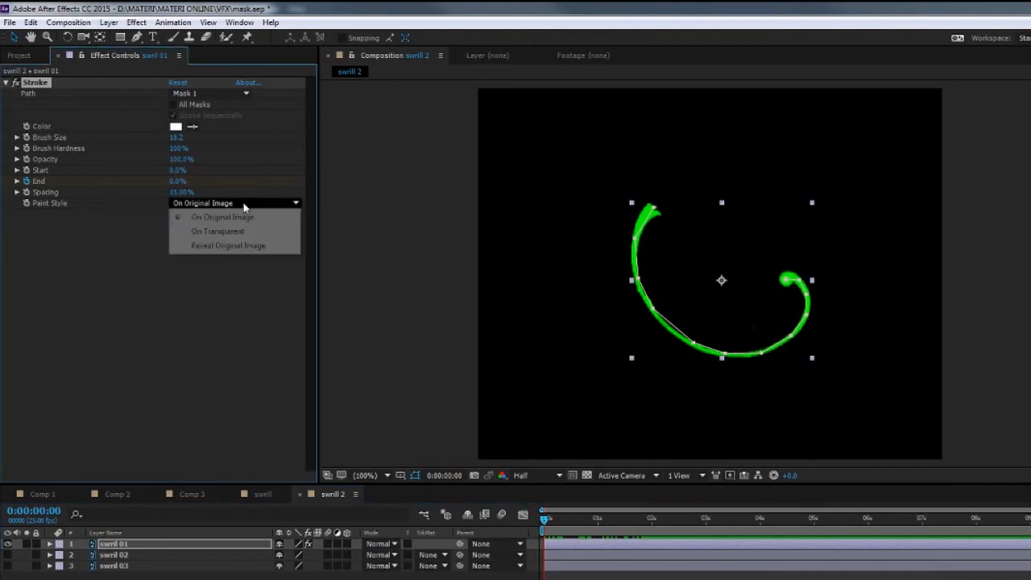
click(230, 246)
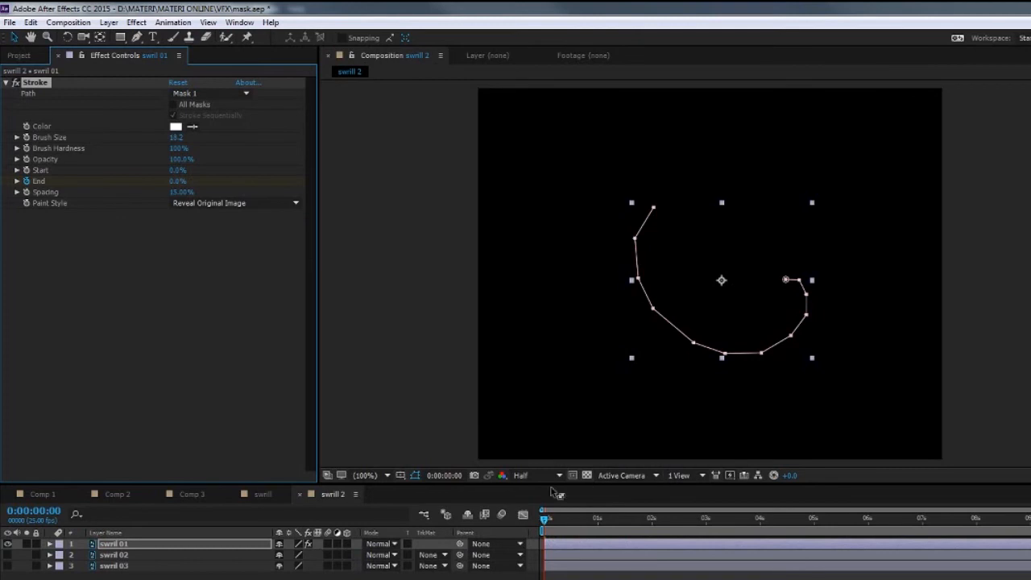
click(523, 501)
key(space)
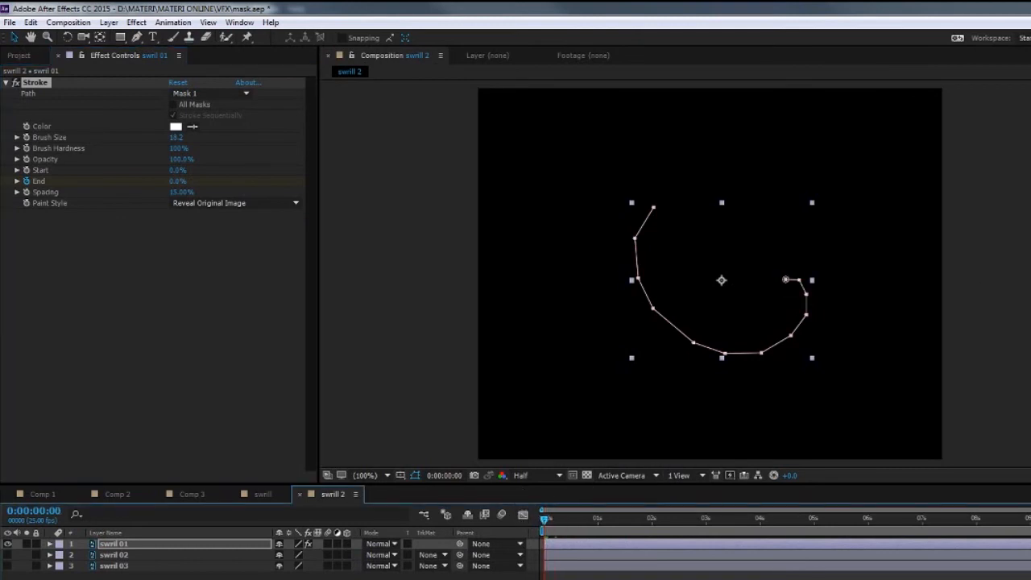
key(space)
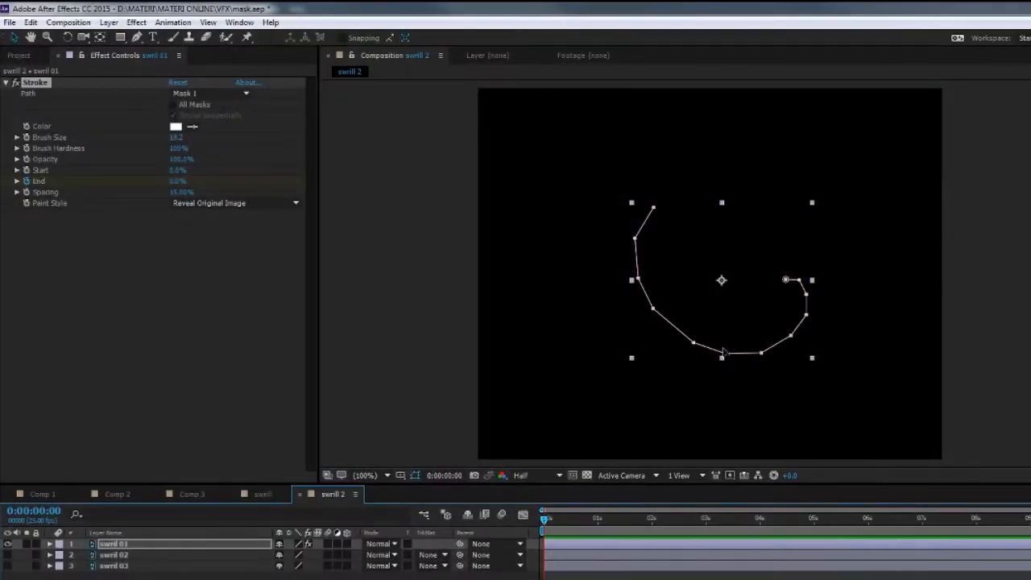
Select and show the swril 02 layer and hide swril 01 so that only the branching part is displayed
click(117, 556)
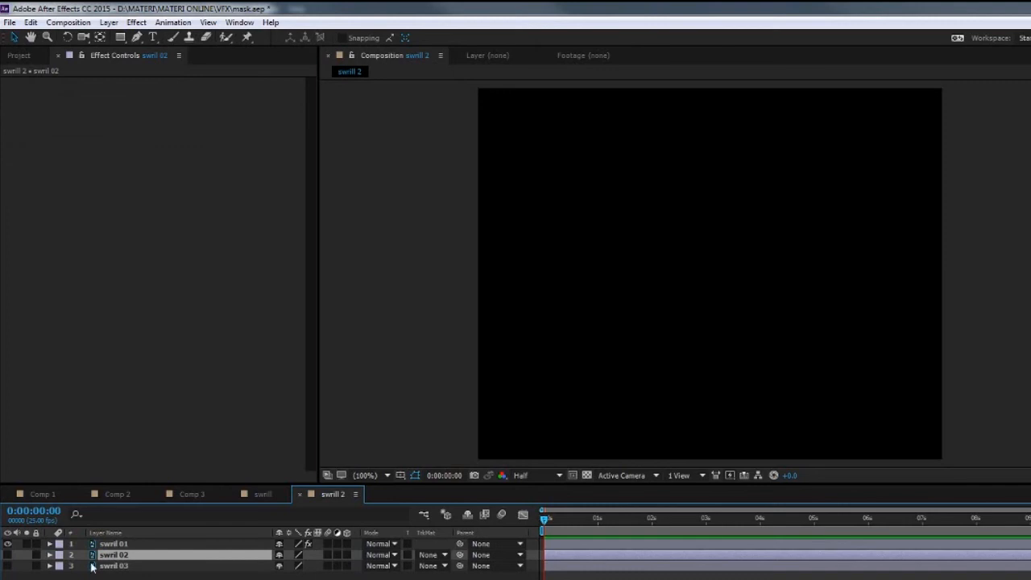
click(7, 555)
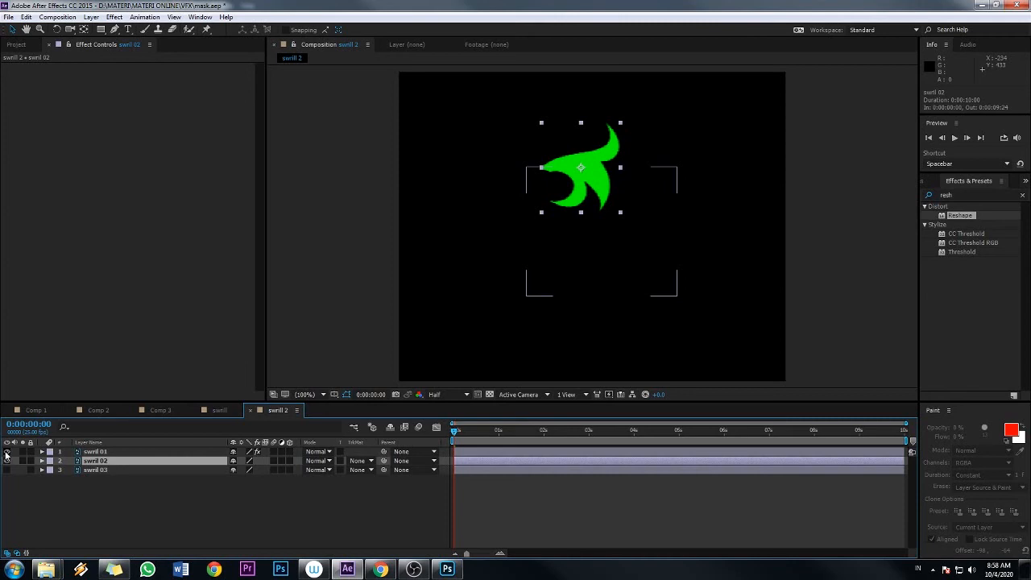
click(7, 452)
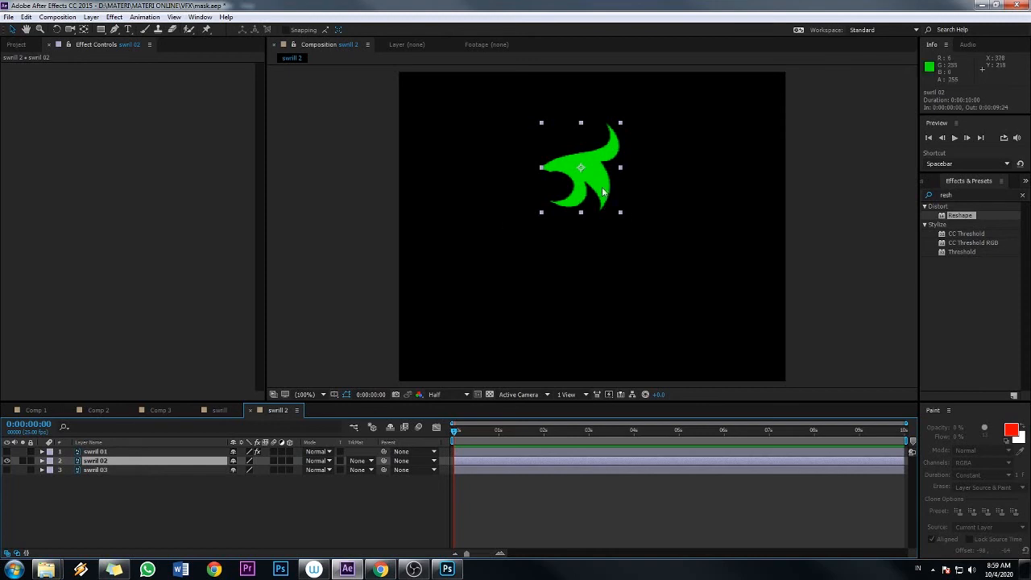
scroll(602, 192, up, 4)
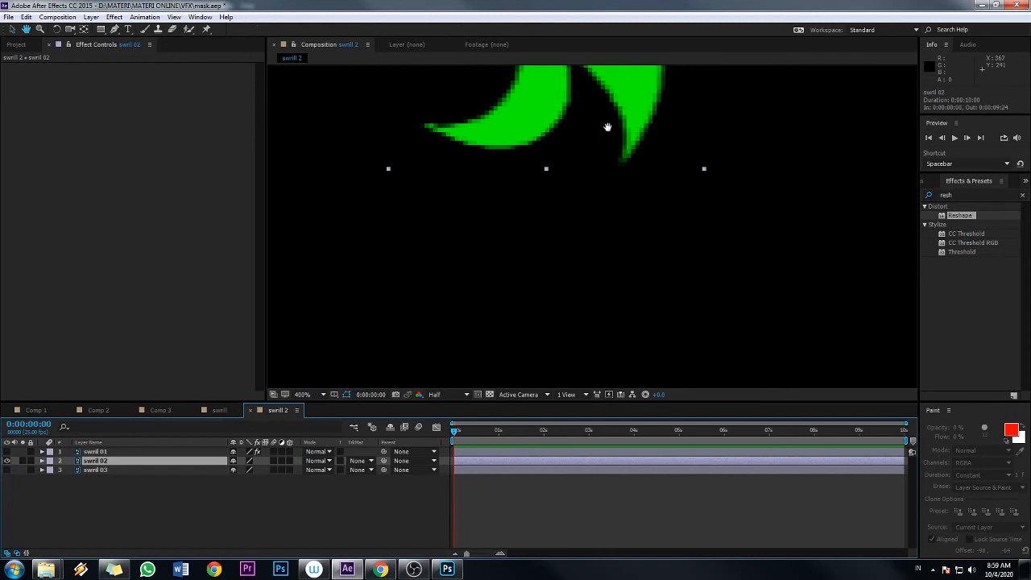
drag(596, 91, 596, 313)
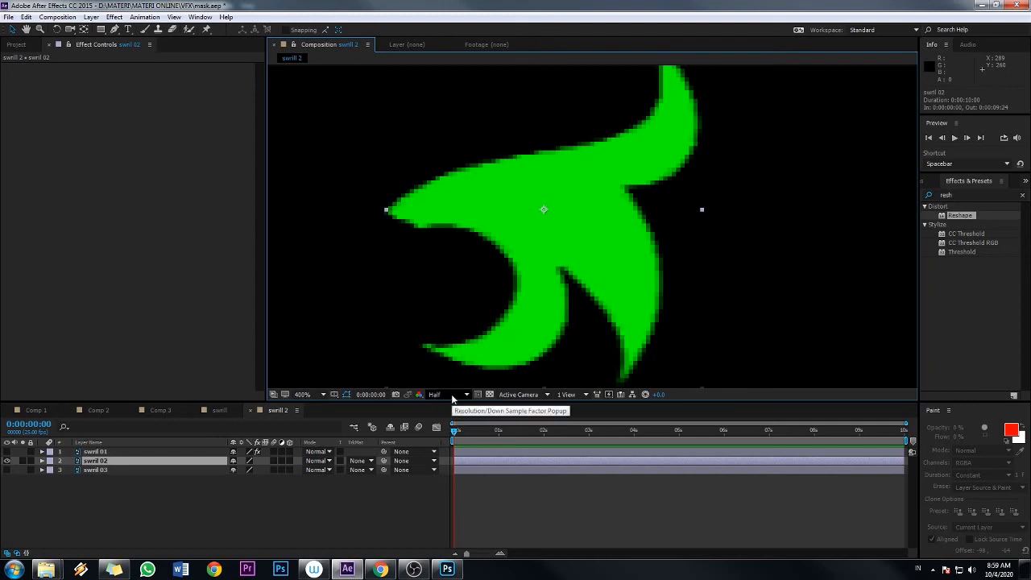
Switch the preview resolution to Full for comparison and set it back to Half
click(453, 398)
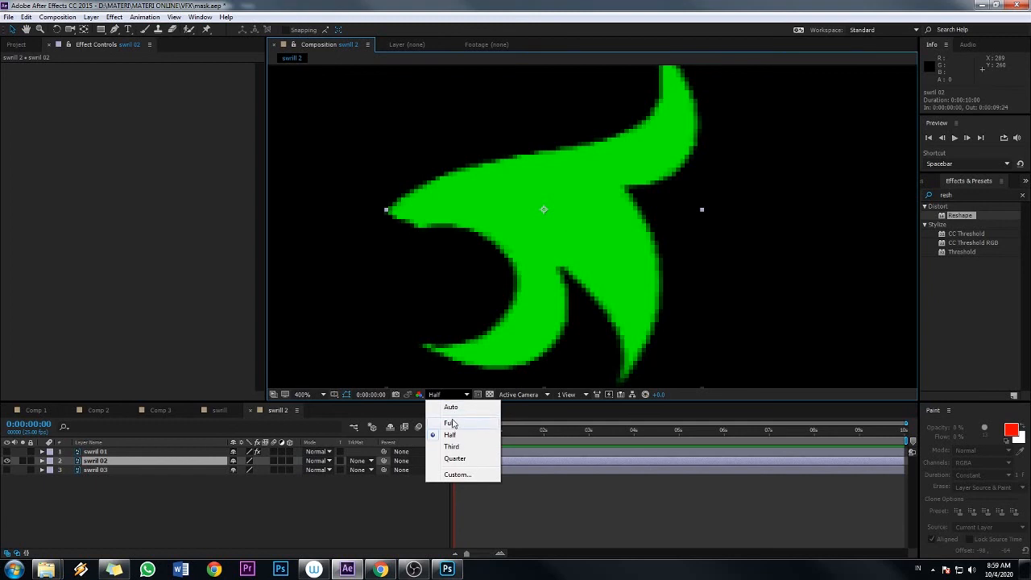
click(453, 423)
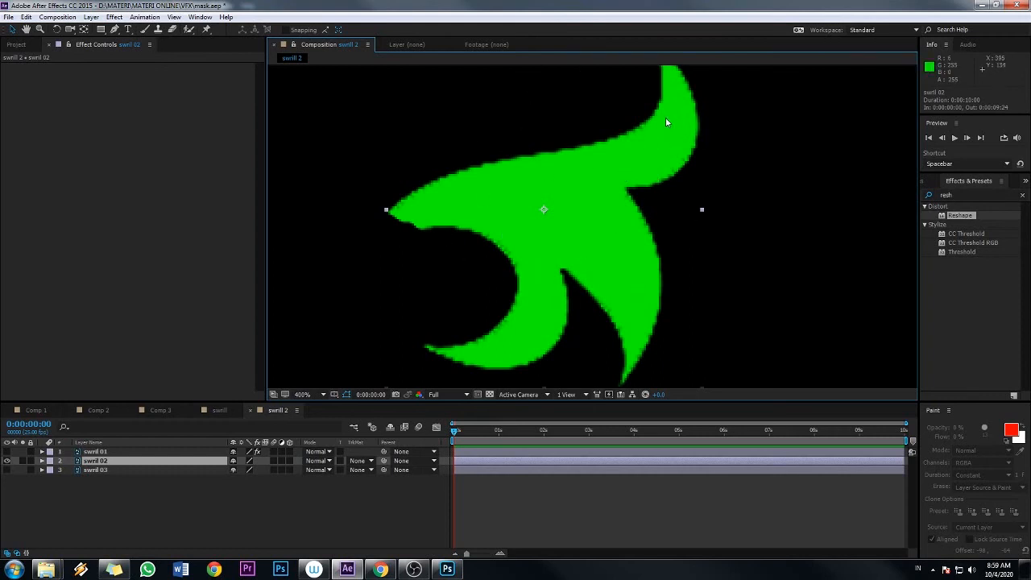
click(439, 396)
click(450, 435)
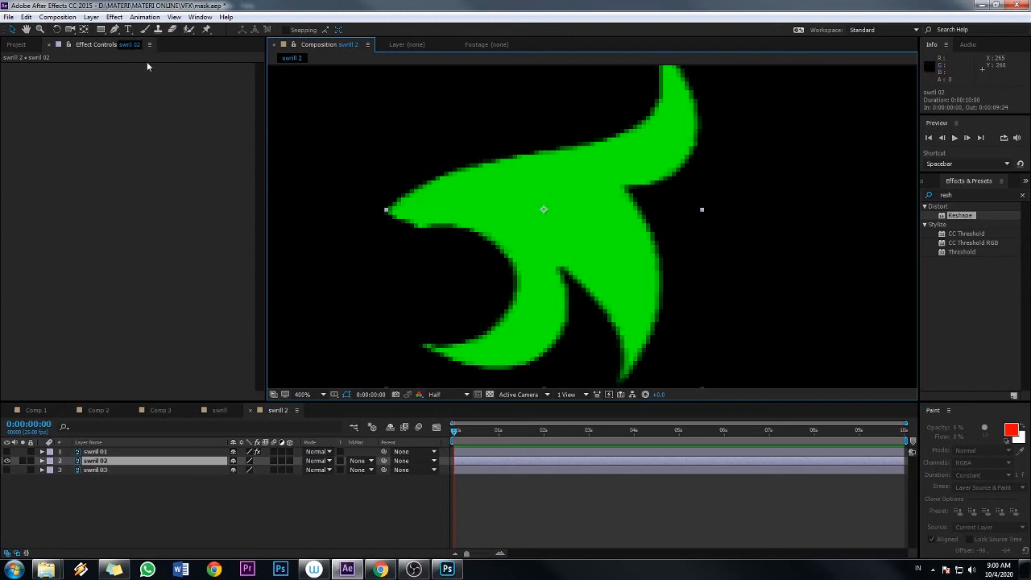
Draw an open Pen tool mask path on swril 02 from its pointed root along the upper branch to that branch's tip
click(115, 30)
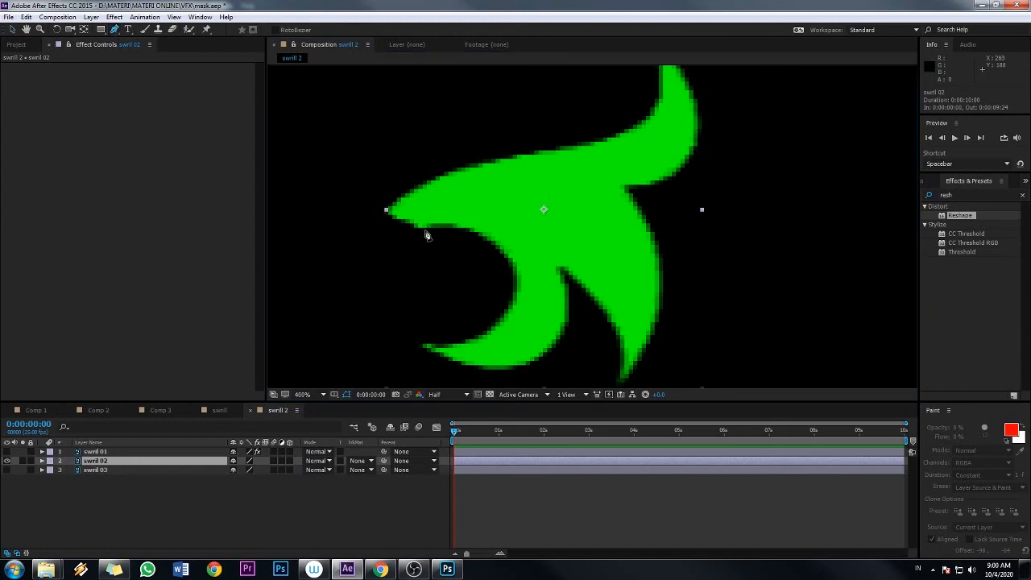
click(398, 216)
click(445, 194)
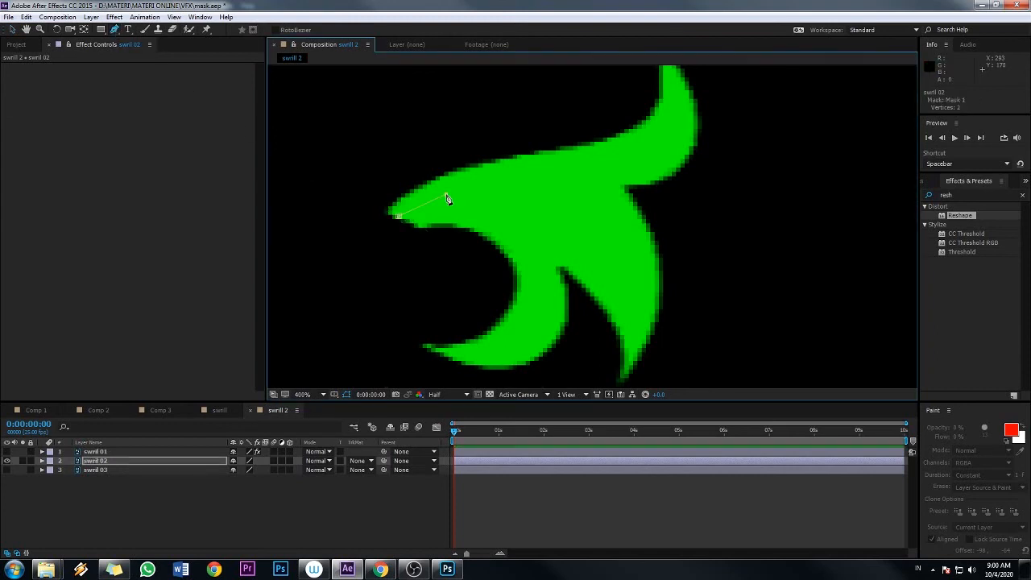
click(492, 183)
click(561, 171)
click(615, 162)
click(662, 143)
click(676, 102)
click(668, 69)
click(408, 224)
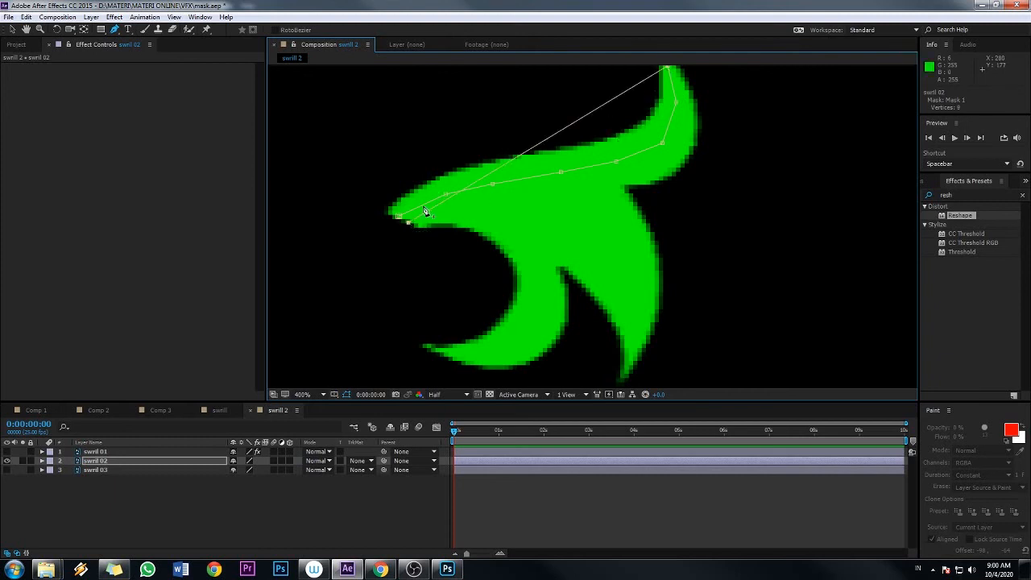
click(489, 222)
click(573, 216)
click(581, 259)
click(602, 281)
click(659, 267)
click(709, 232)
key(ctrl+z)
key(ctrl+z)
key(ctrl+z)
key(ctrl+z)
key(ctrl+z)
key(ctrl+z)
key(ctrl+z)
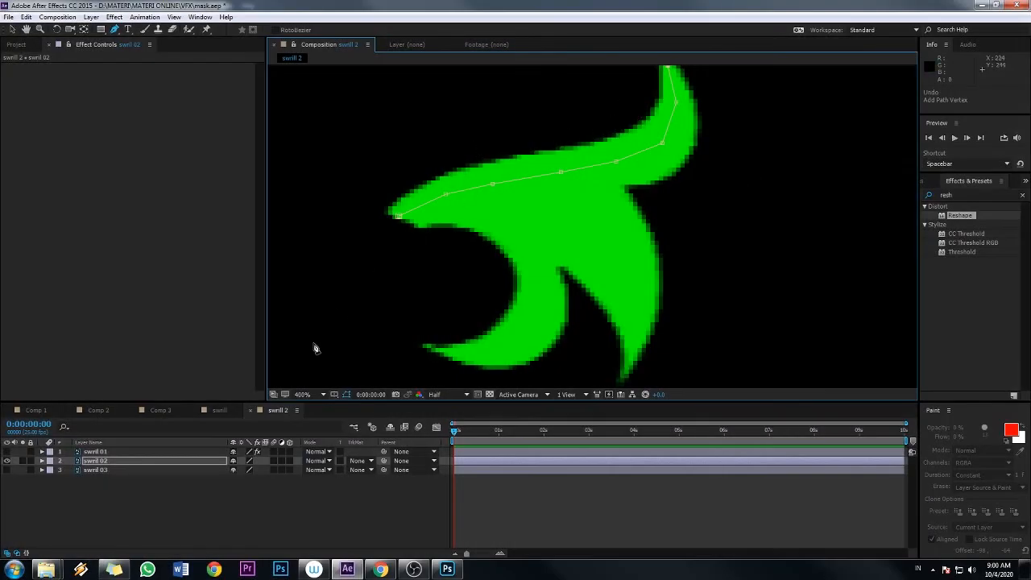
Reselect swril 02 and draw a separate second mask path from the root through the middle branch to its lower tip
click(171, 522)
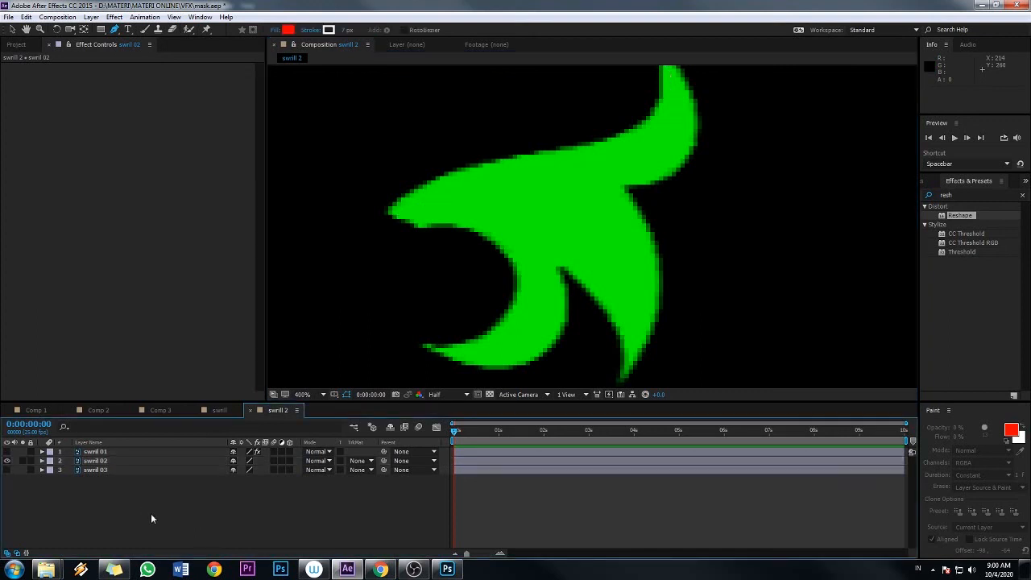
click(105, 461)
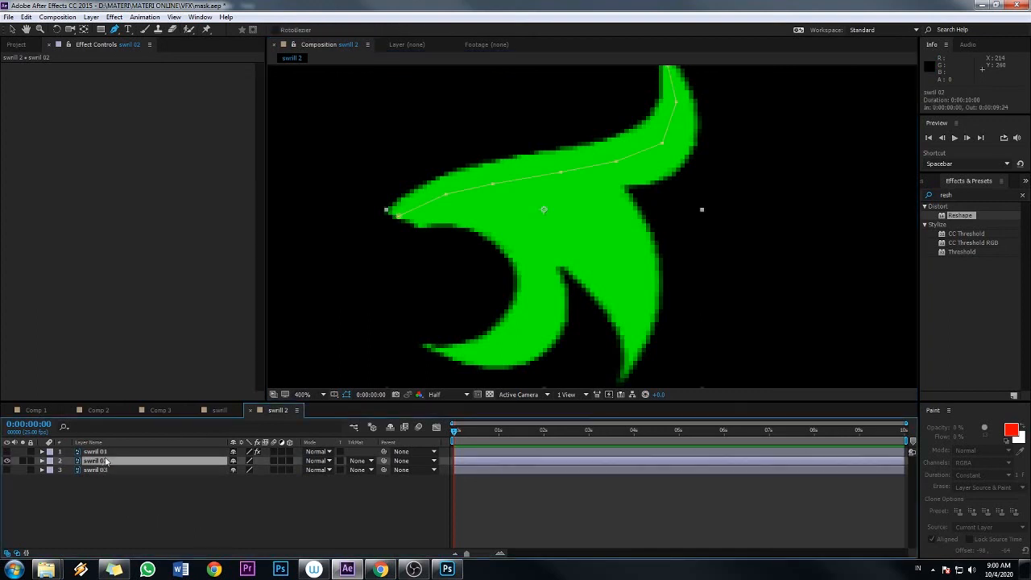
drag(414, 218, 480, 207)
click(554, 202)
click(594, 228)
click(625, 262)
click(635, 306)
click(626, 371)
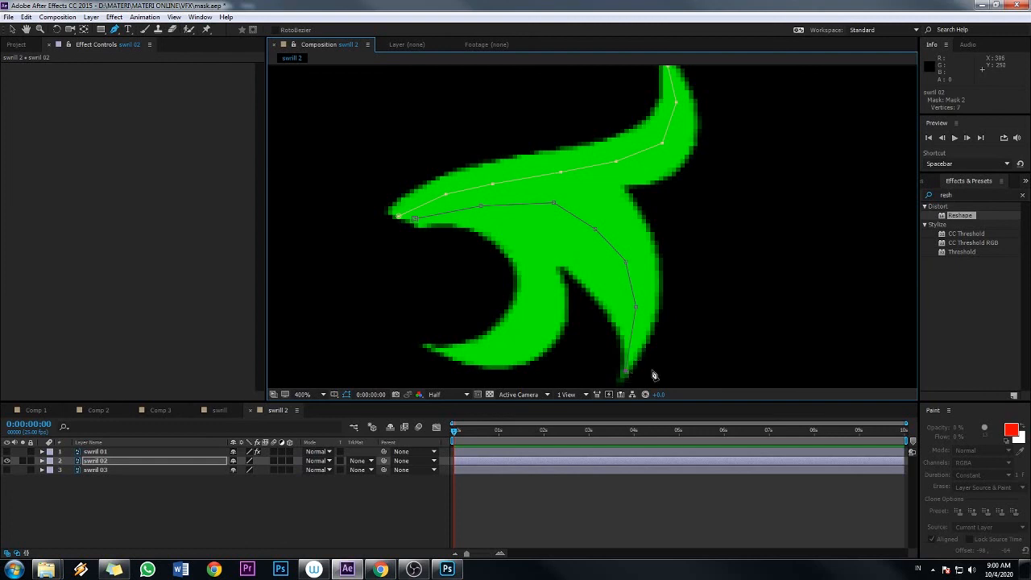
Reselect swril 02 and draw a third open mask path from the root around the lower inner curl to its pointed tip
click(190, 508)
click(131, 461)
click(424, 224)
click(507, 227)
click(531, 258)
click(543, 297)
click(527, 330)
click(497, 348)
click(448, 355)
click(421, 344)
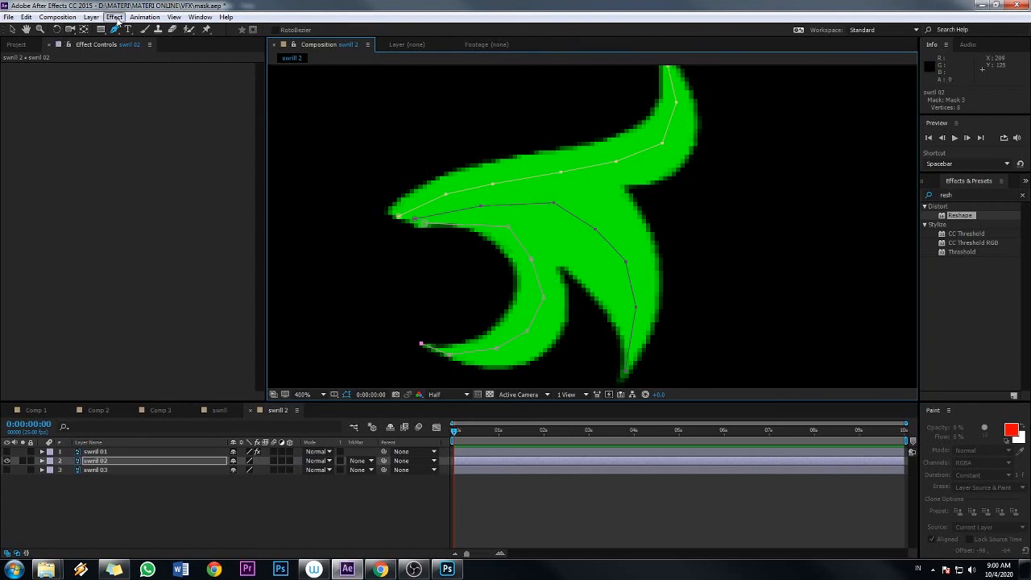
Apply the Stroke effect to swril 02 with All Masks enabled and Stroke Sequentially disabled
click(116, 18)
mouse_move(87, 166)
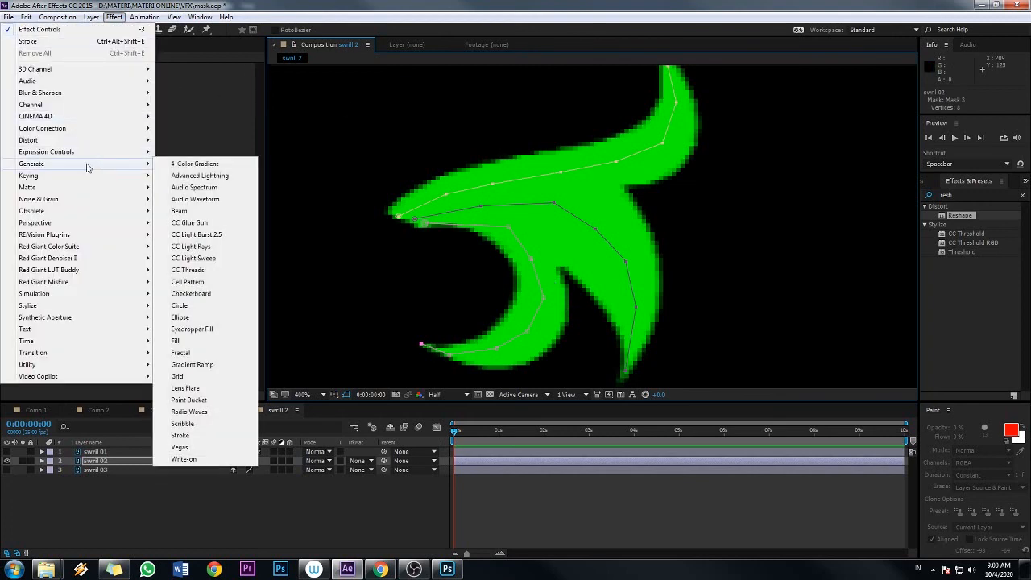
click(182, 435)
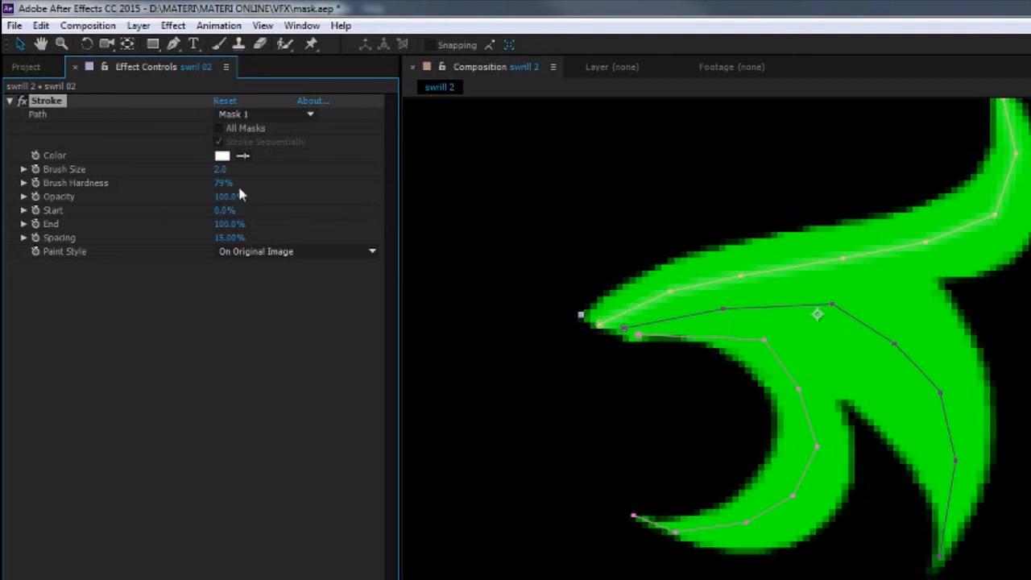
click(219, 129)
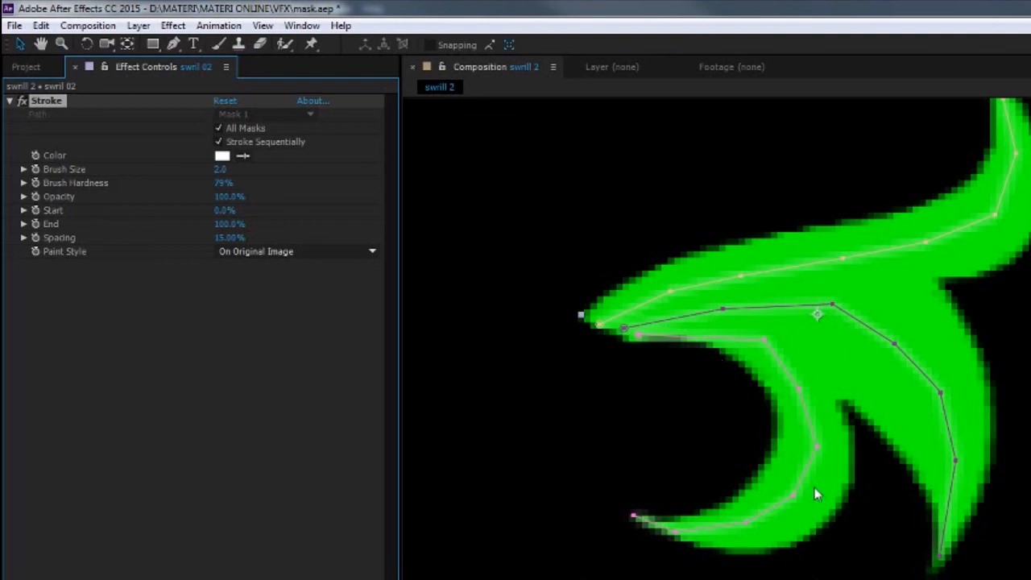
click(218, 143)
Set the stroke's Brush Hardness to 100% and Brush Size to 24.2, and slightly adjust points on the middle and upper mask paths
drag(217, 182, 506, 181)
drag(220, 170, 387, 159)
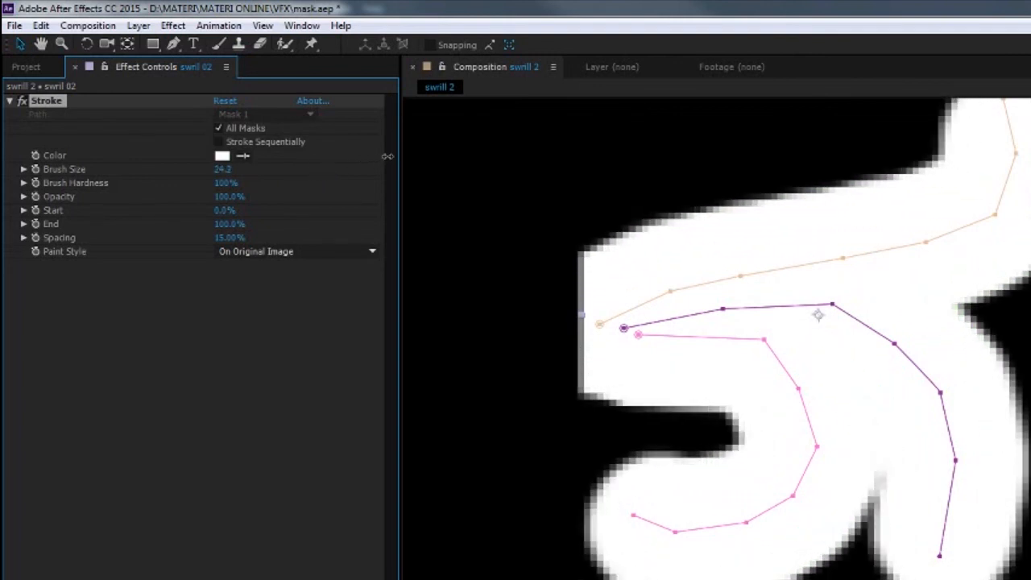
click(896, 343)
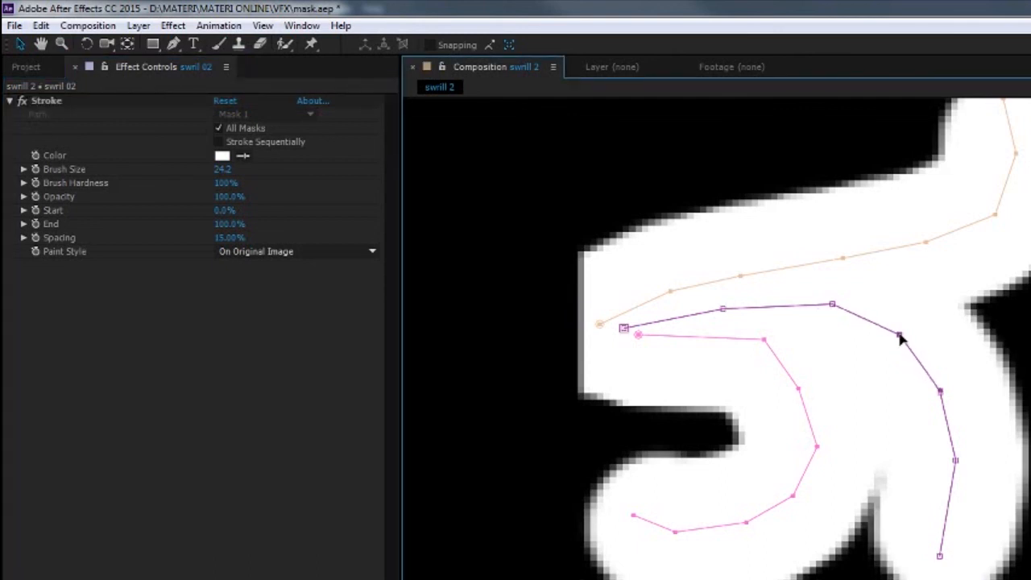
click(832, 305)
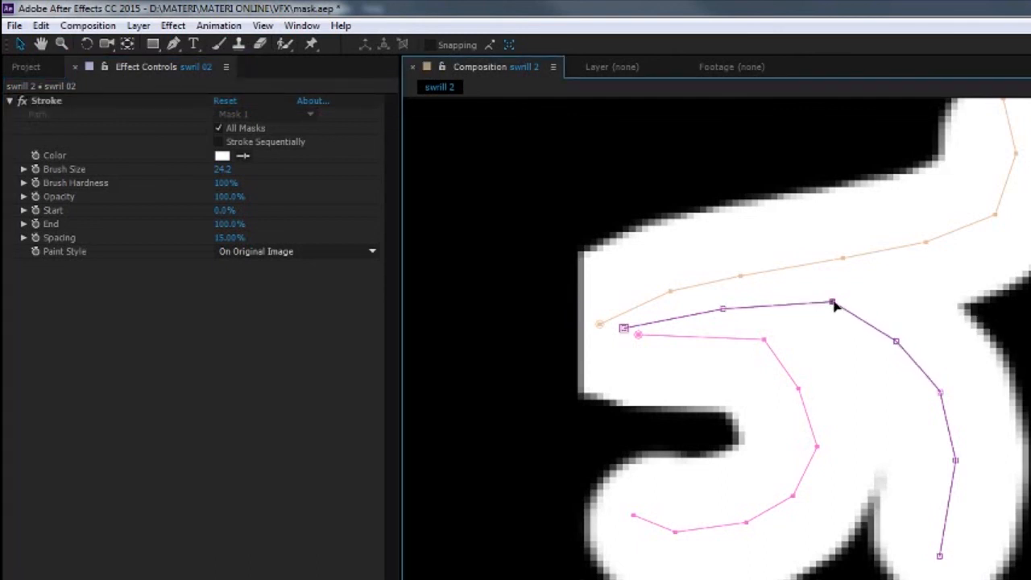
drag(843, 259, 841, 261)
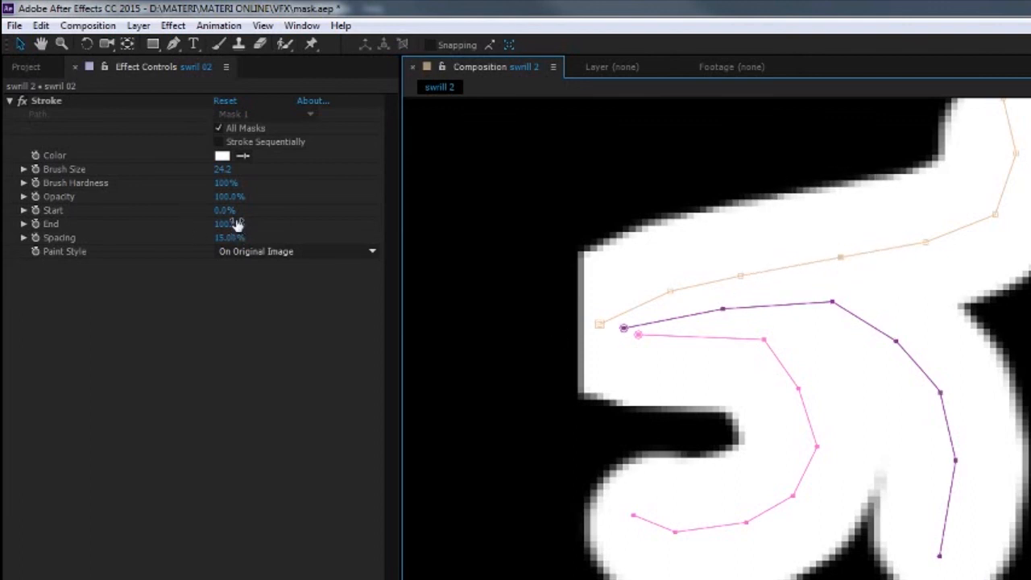
Keyframe the Stroke effect's End on swril 02 from 0% at 0:00:02:00 to 100% at 0:00:03:00
drag(232, 227, 98, 229)
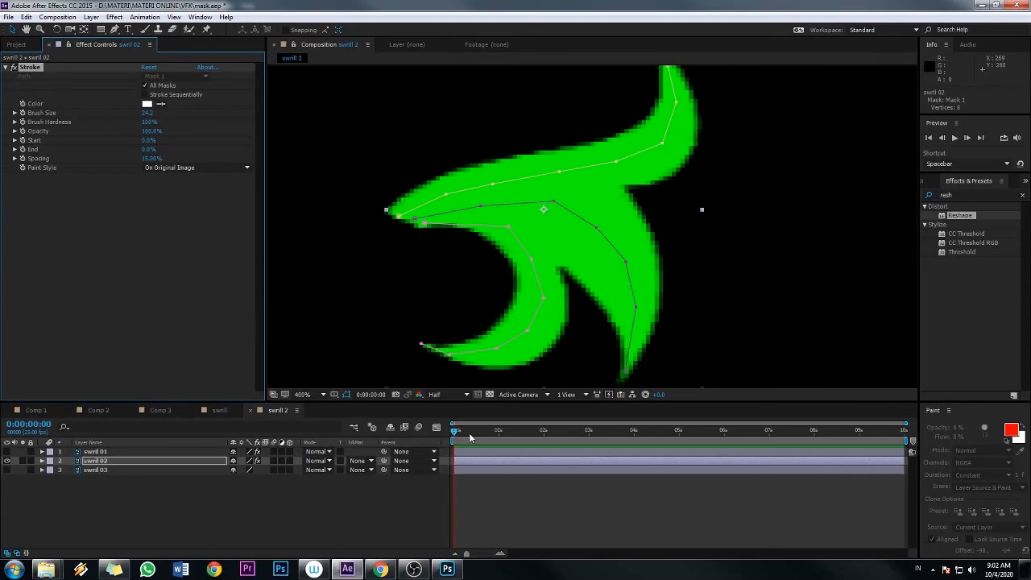
drag(457, 430, 546, 430)
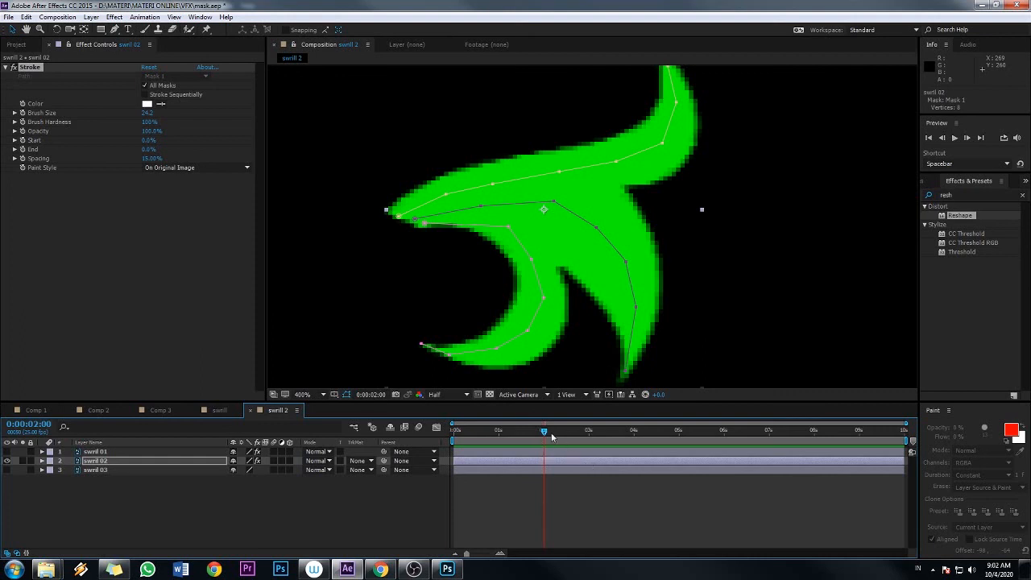
click(23, 150)
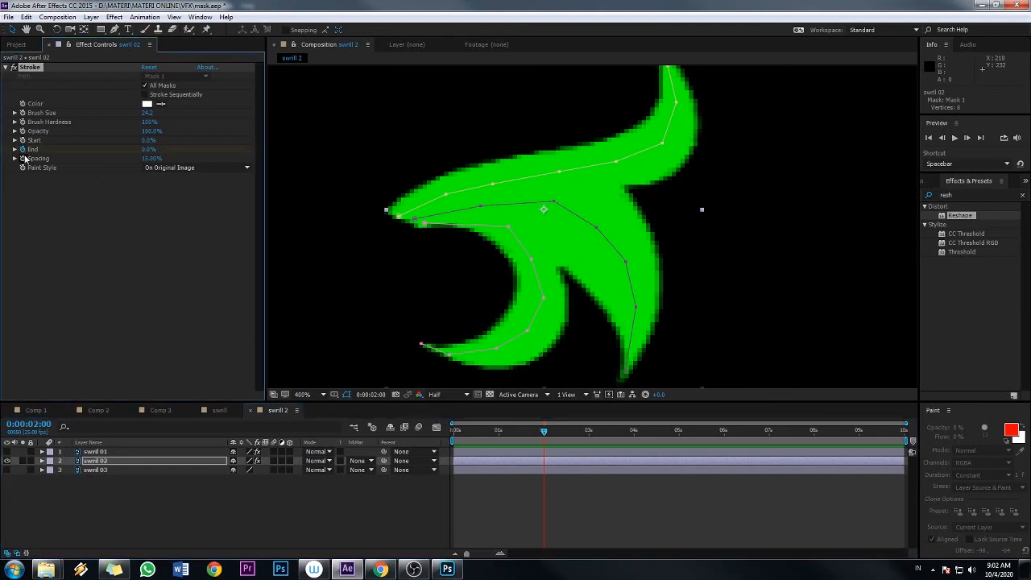
drag(544, 433, 590, 433)
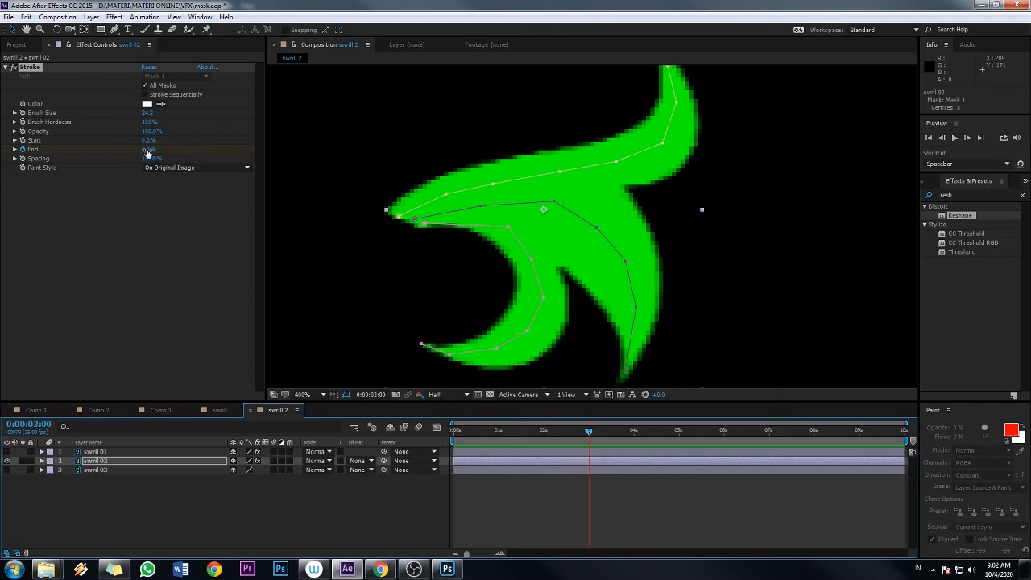
drag(146, 149, 271, 152)
Set swril 02's stroke Paint Style to Reveal Original Image and scrub through the growth to check it
mouse_move(589, 433)
mouse_down()
mouse_move(545, 432)
mouse_move(605, 427)
mouse_move(506, 412)
mouse_move(613, 412)
mouse_move(520, 406)
mouse_move(556, 409)
mouse_up()
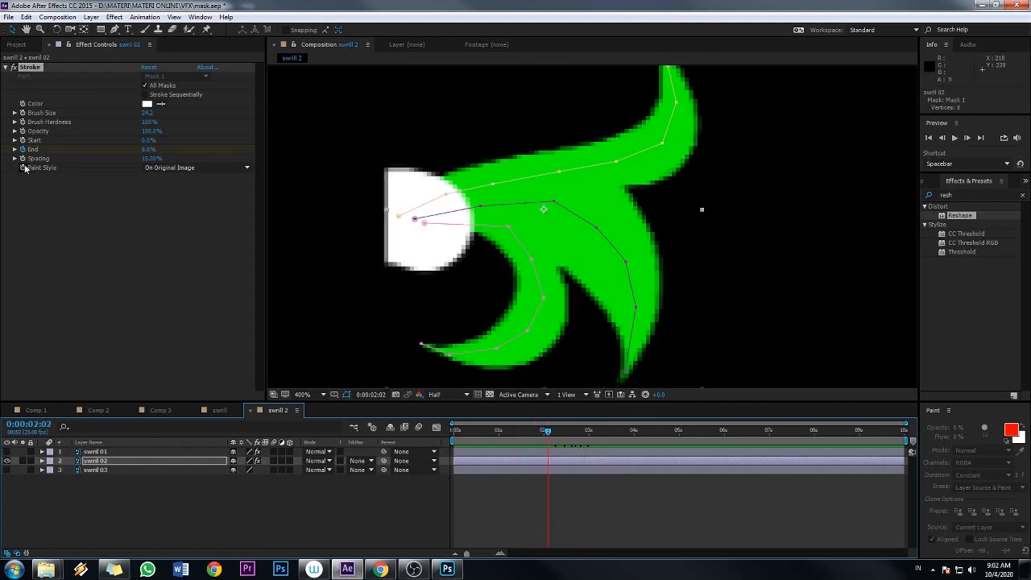
click(182, 168)
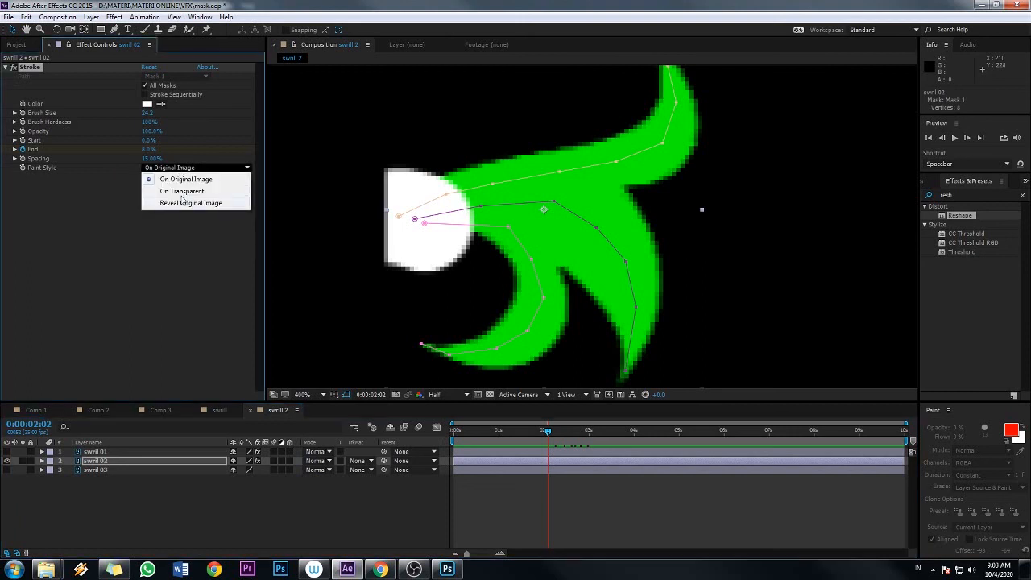
click(184, 206)
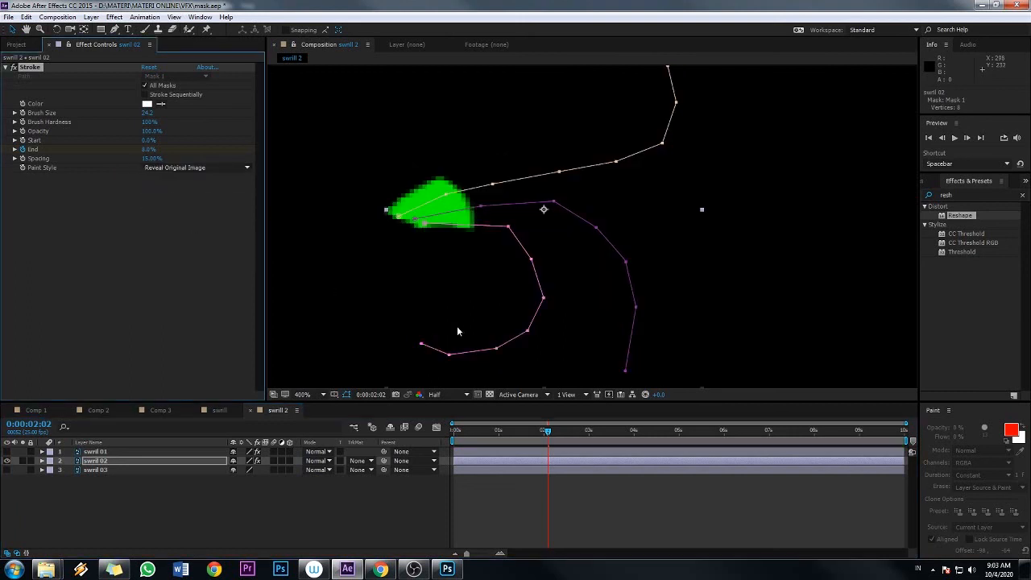
drag(546, 431, 601, 432)
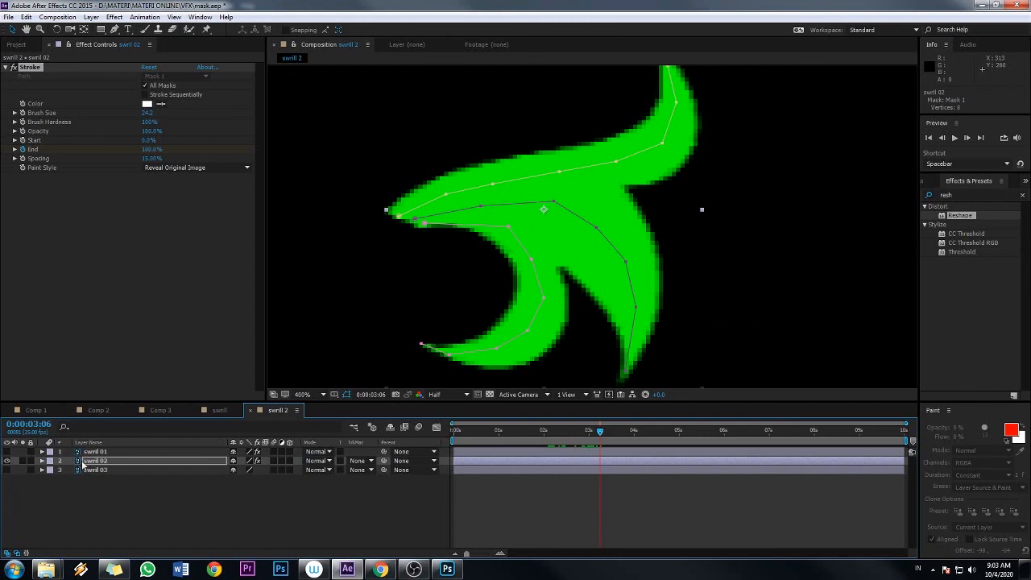
Show swril 01 again, fit the composition view up to 100%, and preview both layers' animation from the start
click(110, 453)
click(6, 452)
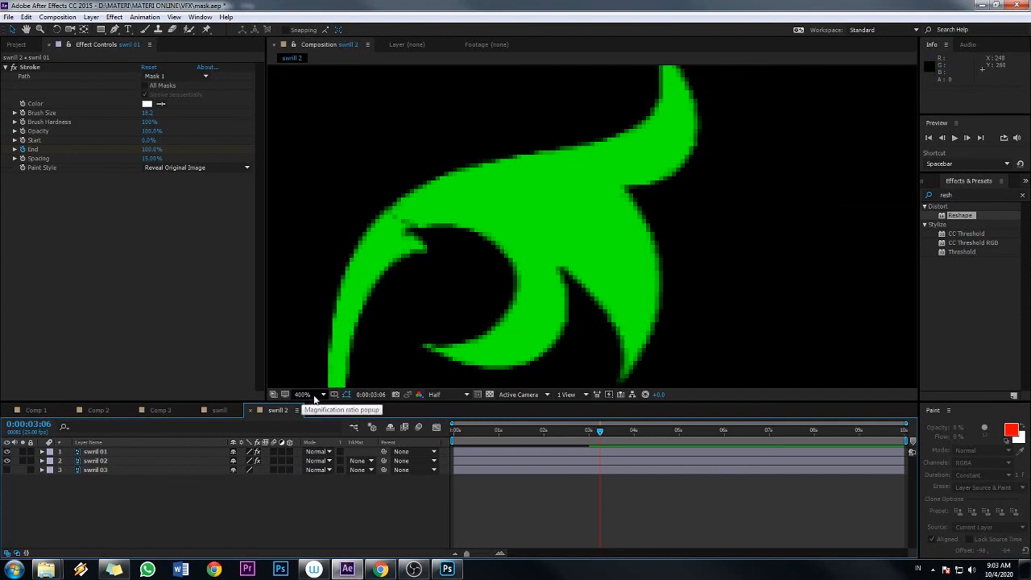
click(315, 398)
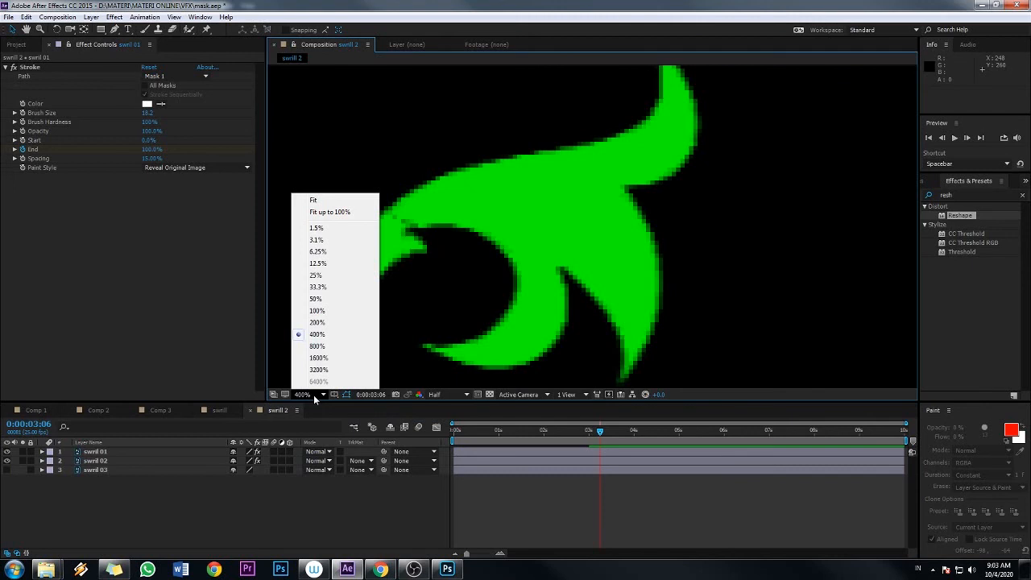
click(337, 211)
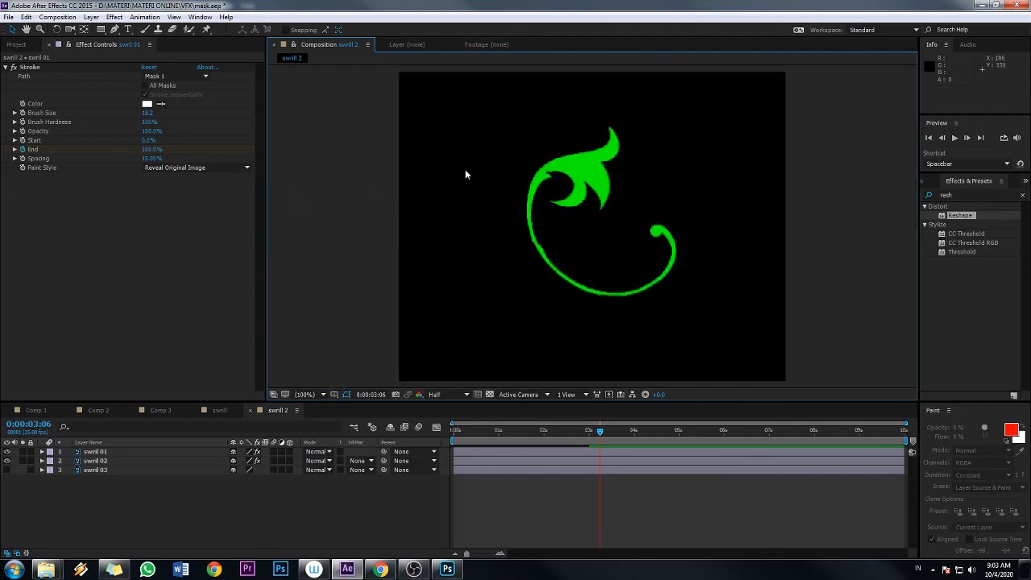
mouse_move(473, 435)
mouse_down()
mouse_move(453, 435)
mouse_move(601, 433)
mouse_move(571, 433)
mouse_up()
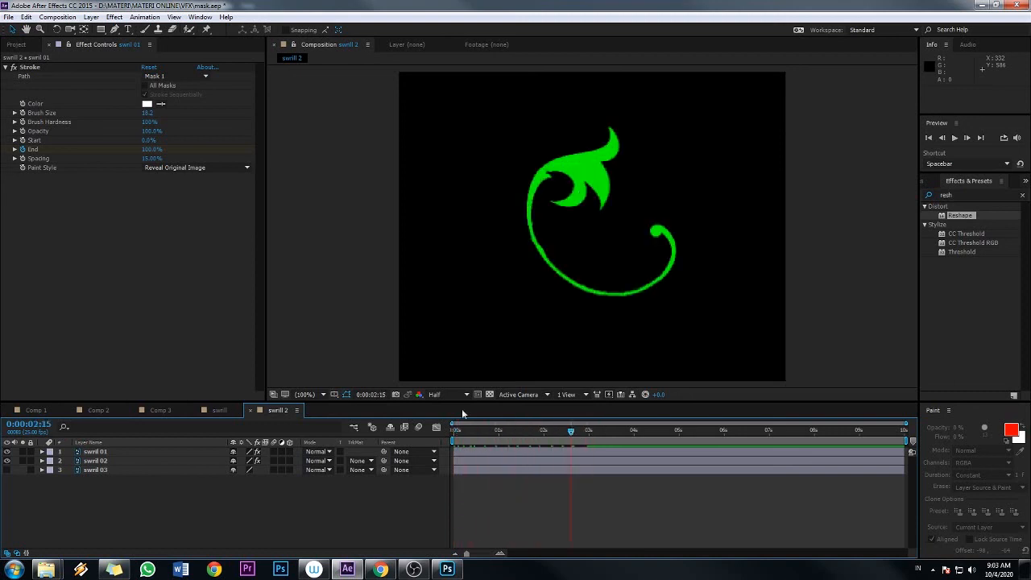
key(Home)
click(954, 139)
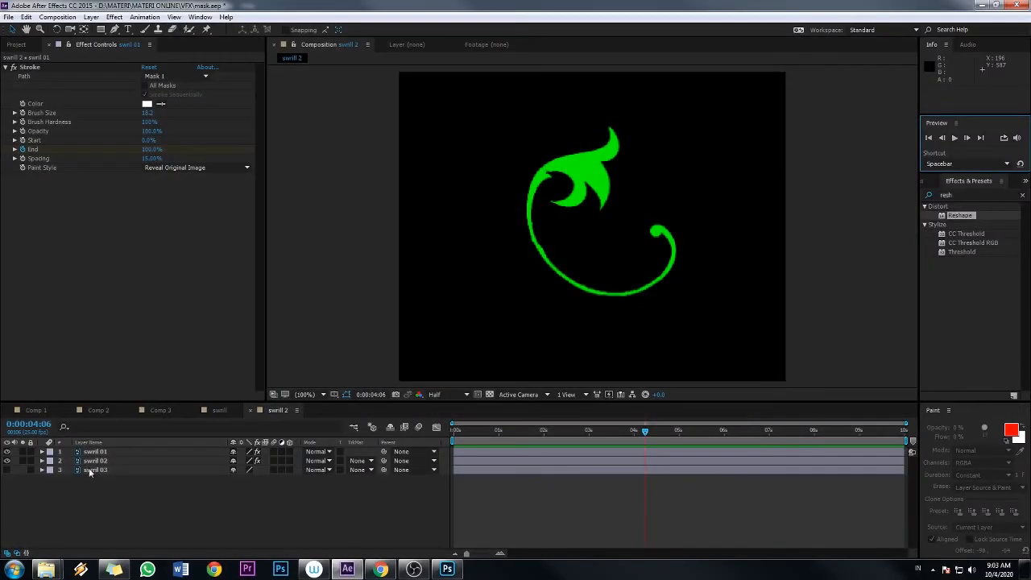
Select and show the swril 03 layer and set the current time to 0:00:01:17
click(91, 471)
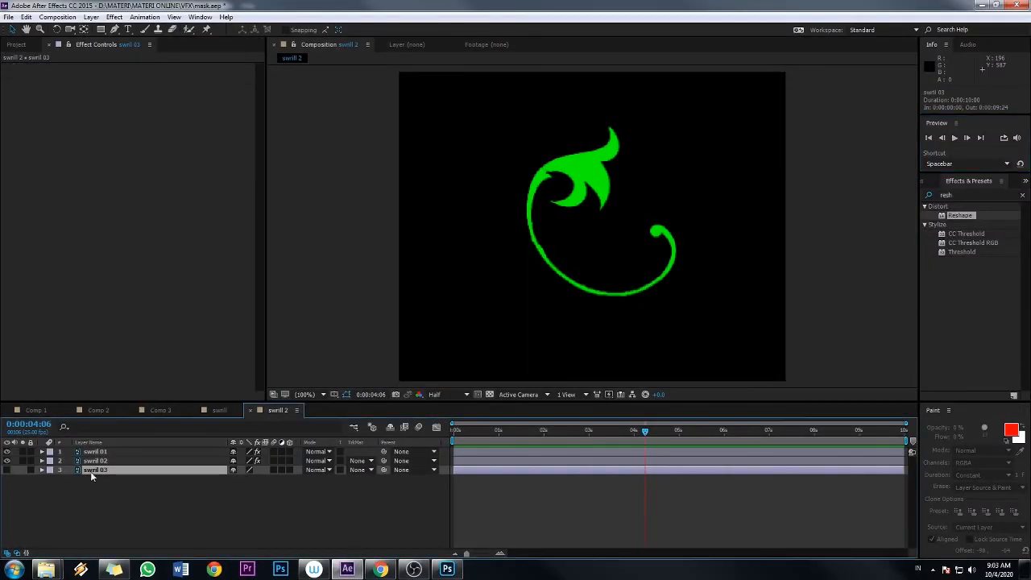
click(8, 469)
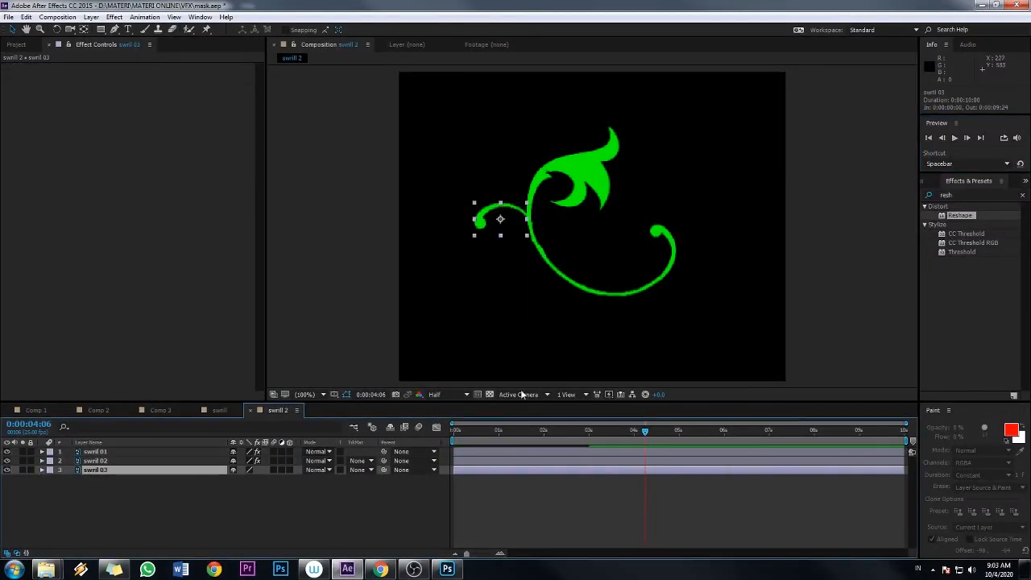
mouse_move(503, 435)
mouse_down()
mouse_move(543, 431)
mouse_move(514, 428)
mouse_move(530, 411)
mouse_up()
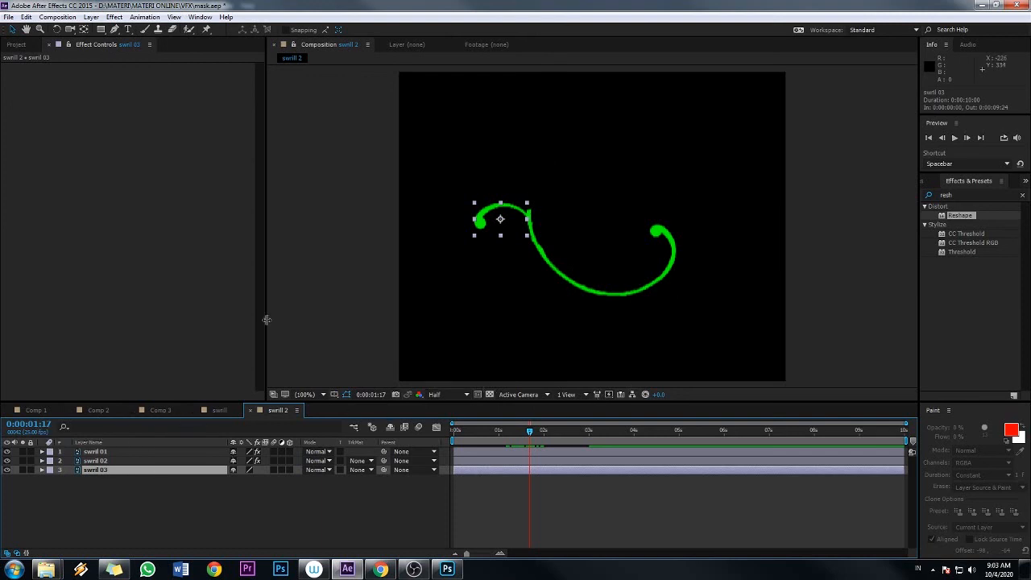
Draw an open Pen tool mask path on swril 03 from its junction with the main stem along the small curl to its rounded tip
click(114, 29)
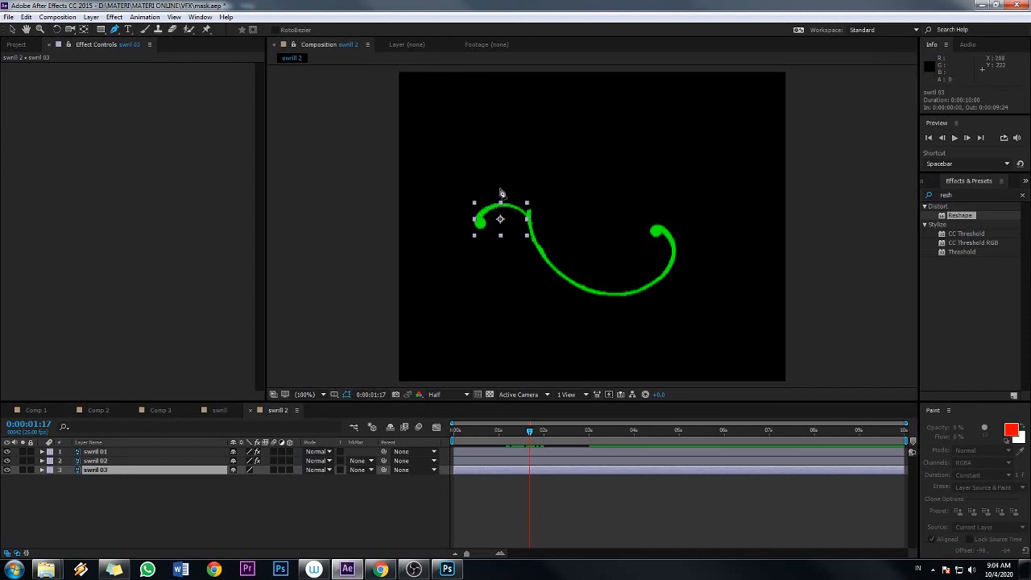
click(526, 214)
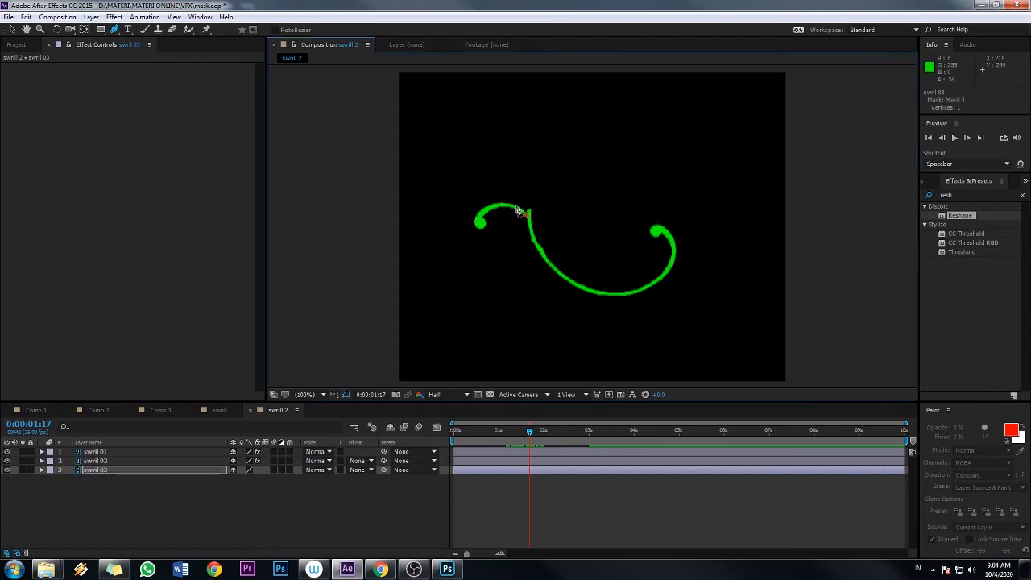
click(493, 208)
click(481, 219)
click(484, 230)
Apply the Stroke effect to swril 03 with Brush Hardness 100% and Brush Size 15.3
click(117, 18)
mouse_move(83, 164)
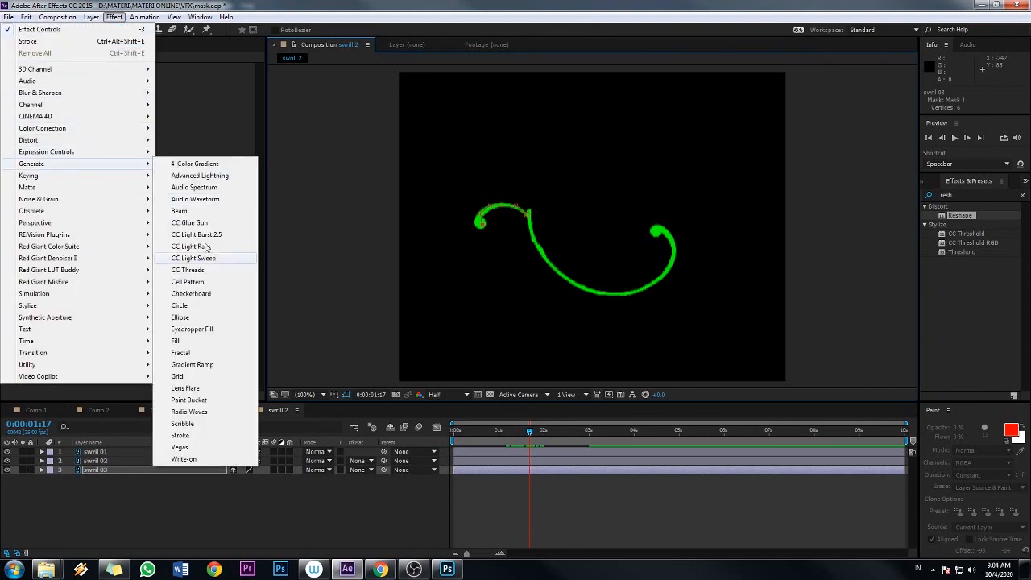
click(180, 435)
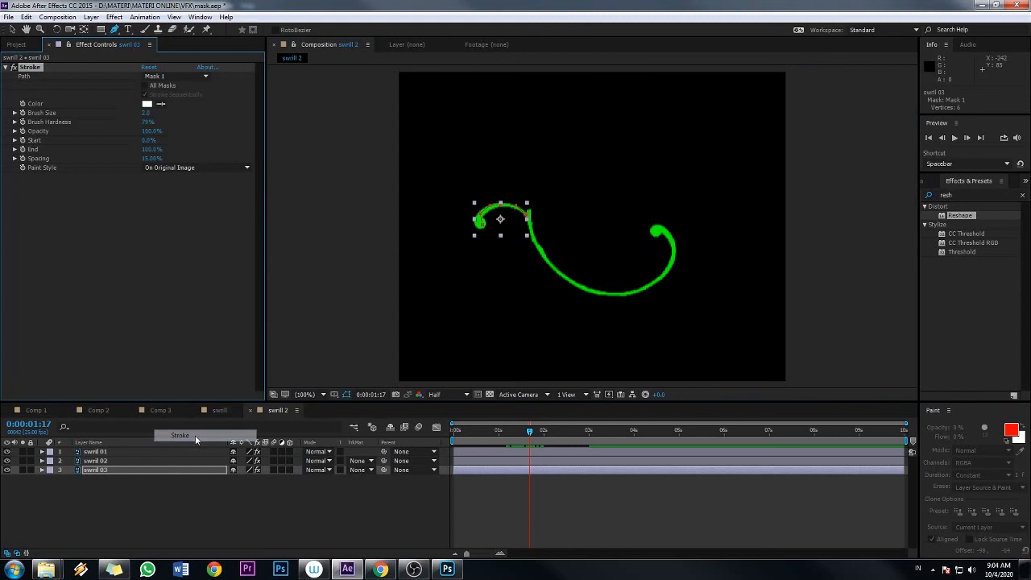
drag(145, 123, 262, 123)
drag(152, 114, 215, 107)
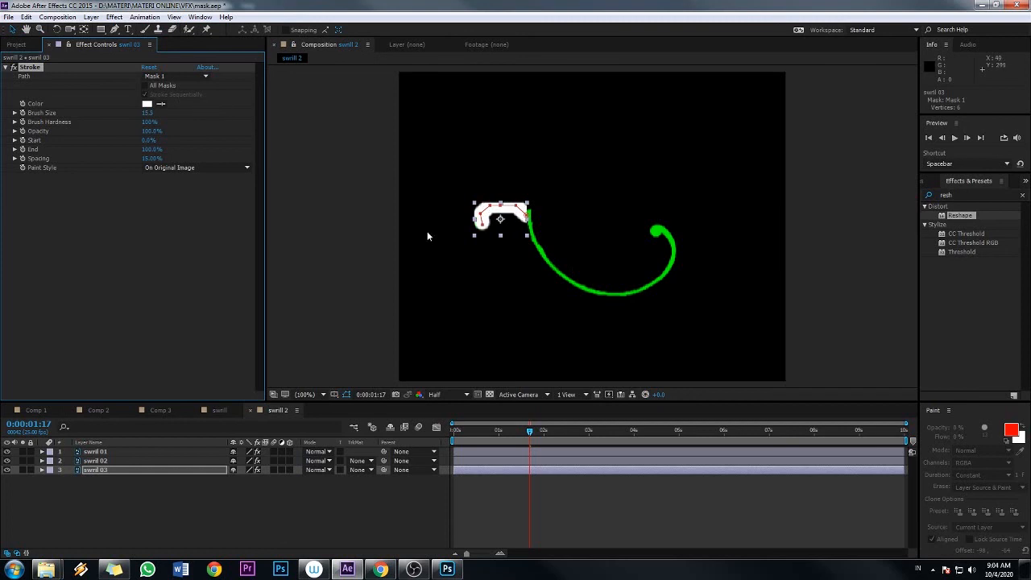
Keyframe the Stroke effect's End on swril 03 from 0% at 0:00:01:17 to 100% at 0:00:02:11
drag(151, 151, 51, 158)
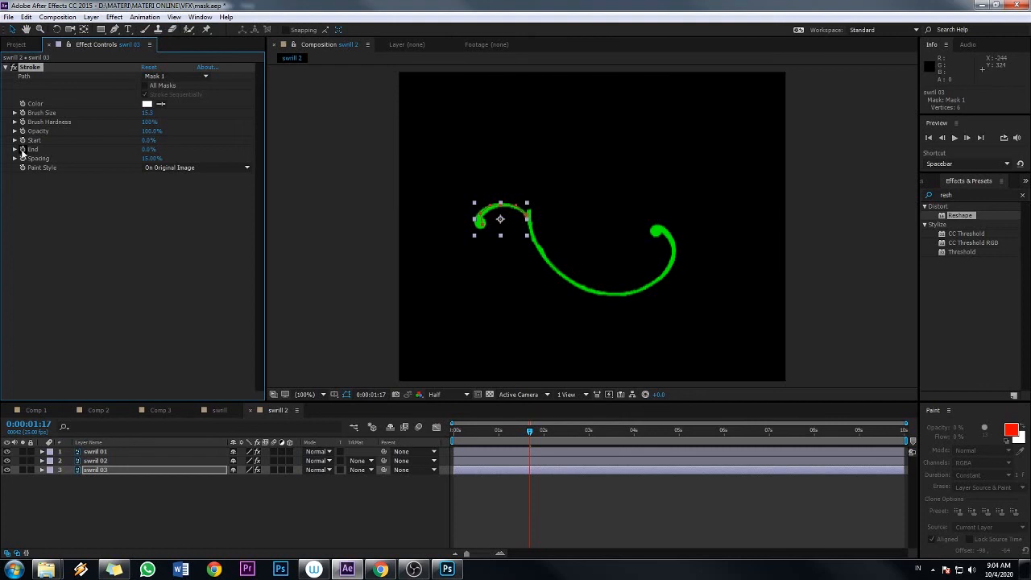
drag(530, 432, 564, 433)
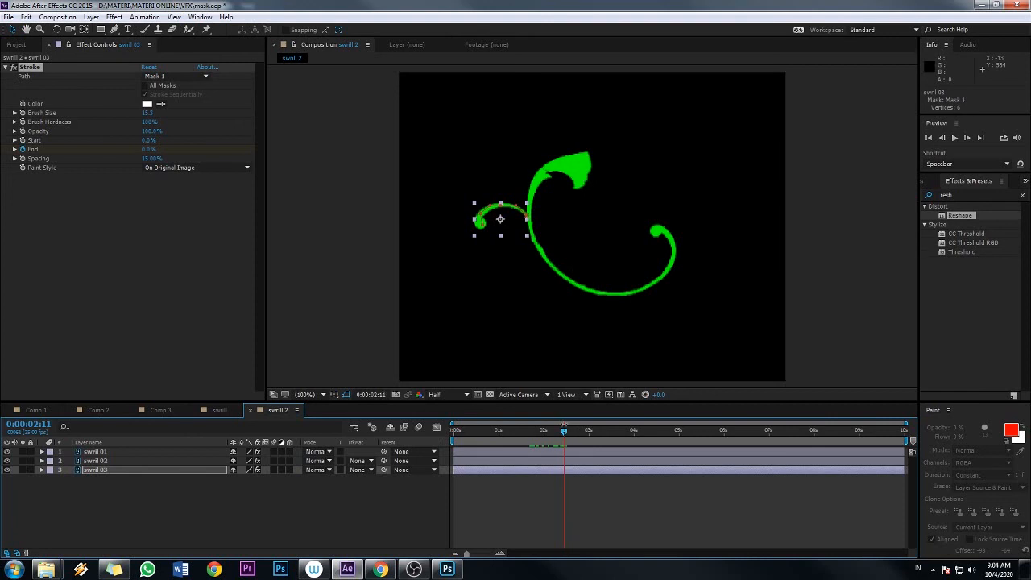
drag(148, 150, 231, 158)
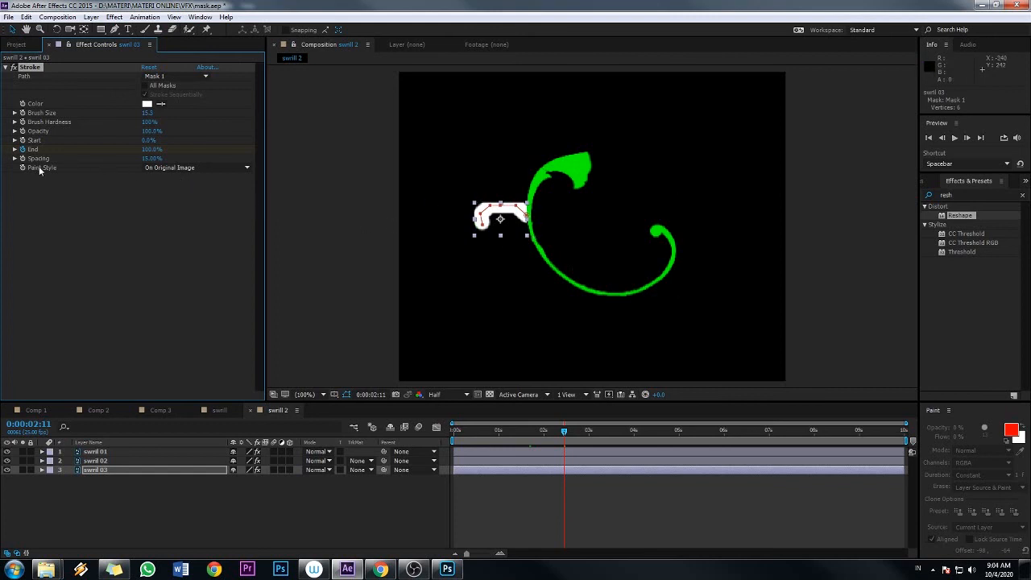
Set swril 03's stroke Paint Style to Reveal Original Image and deselect the layer
click(195, 168)
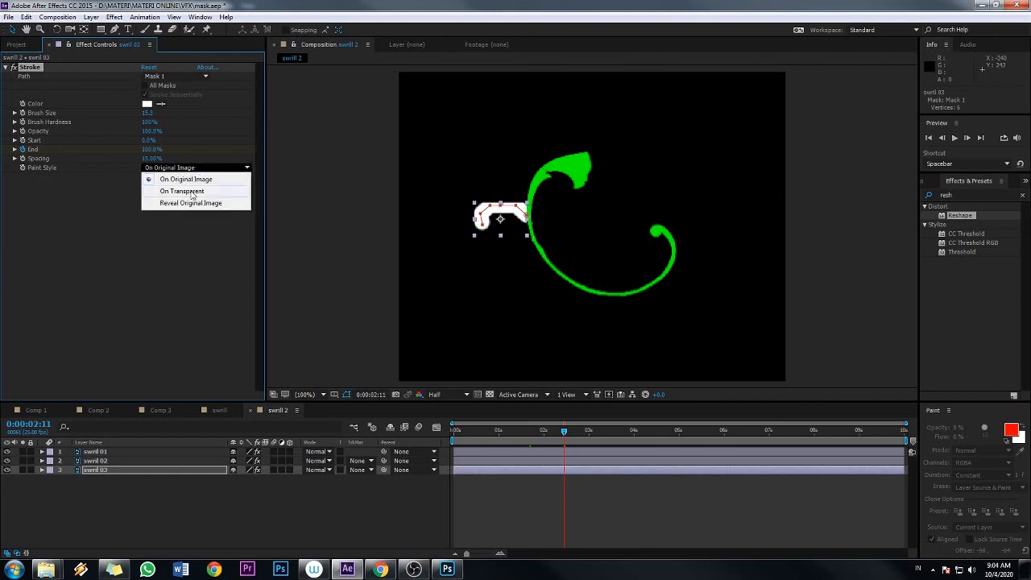
click(192, 203)
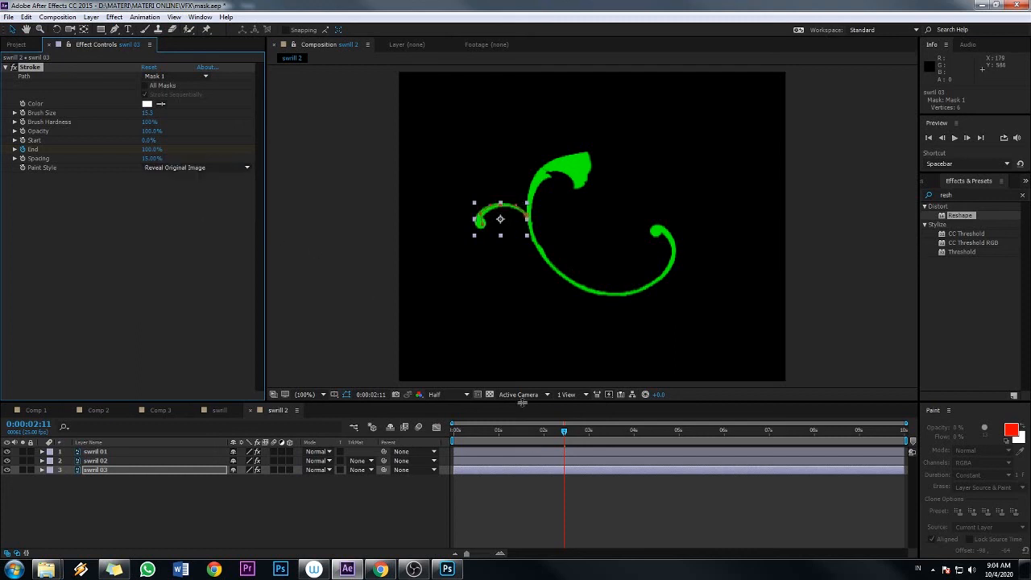
click(521, 349)
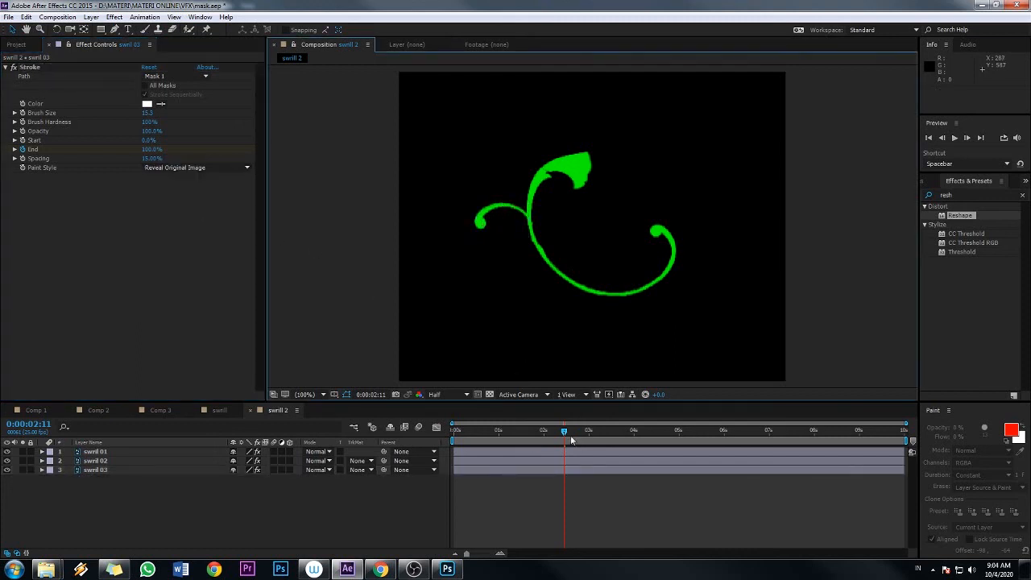
Preview the complete three-layer swirl animation from the beginning, then stop playback
drag(563, 435, 406, 428)
click(955, 137)
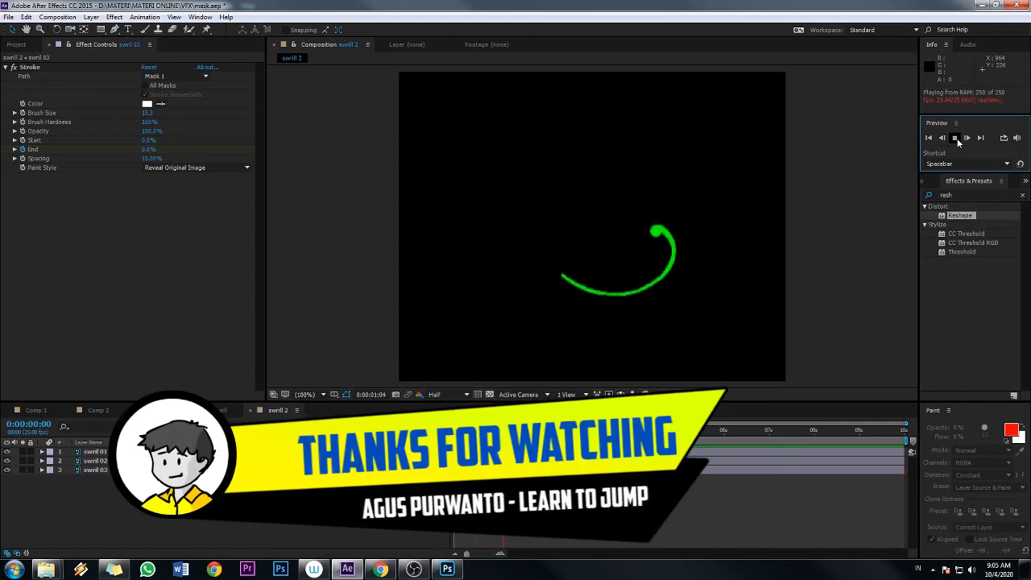
click(956, 139)
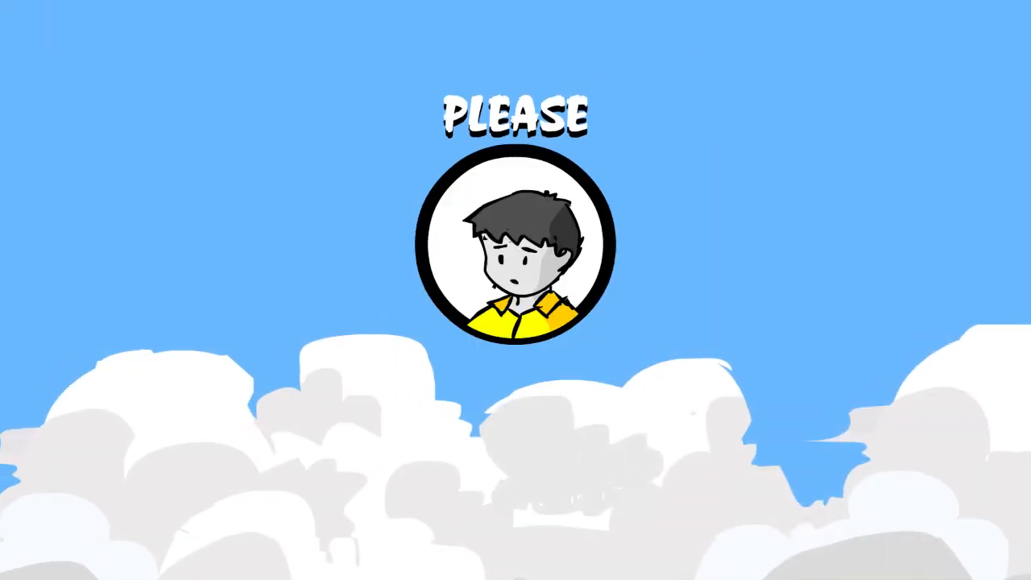